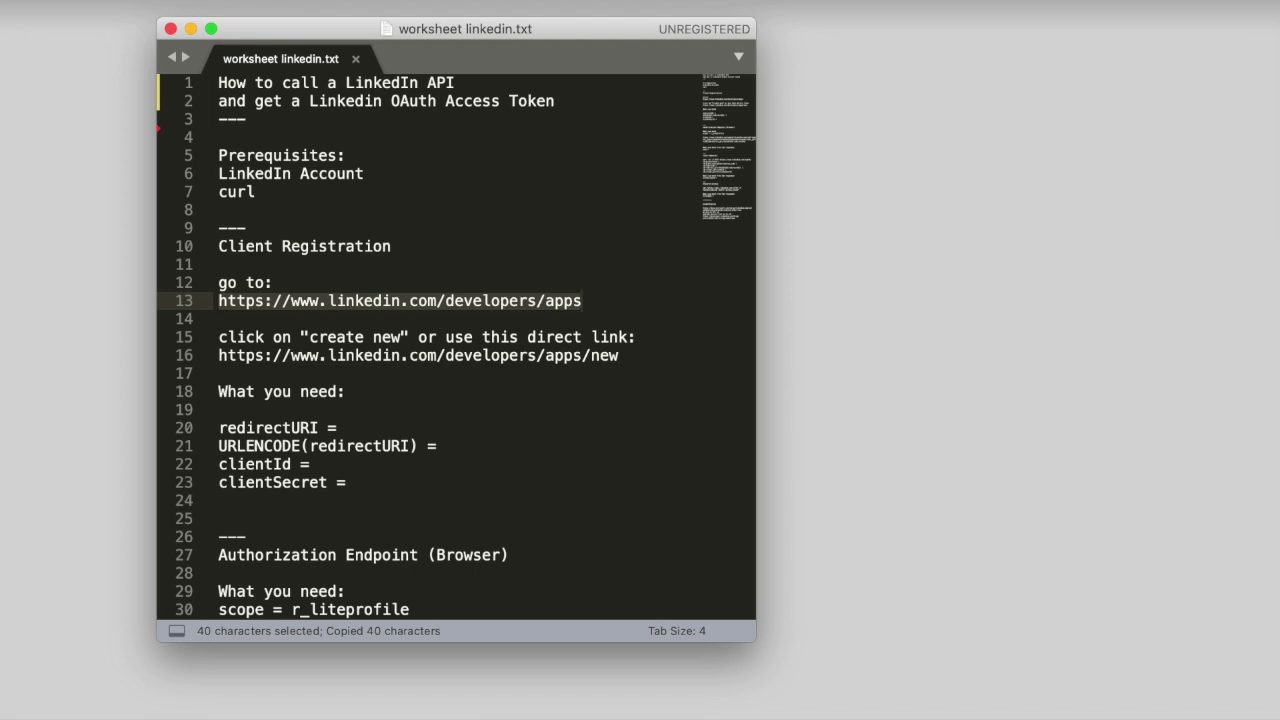
# Switch from the Sublime Text worksheet to a blank browser window
pyautogui.press('super+Tab')
pyautogui.moveTo(977, 152); pyautogui.dragTo(688, 83)
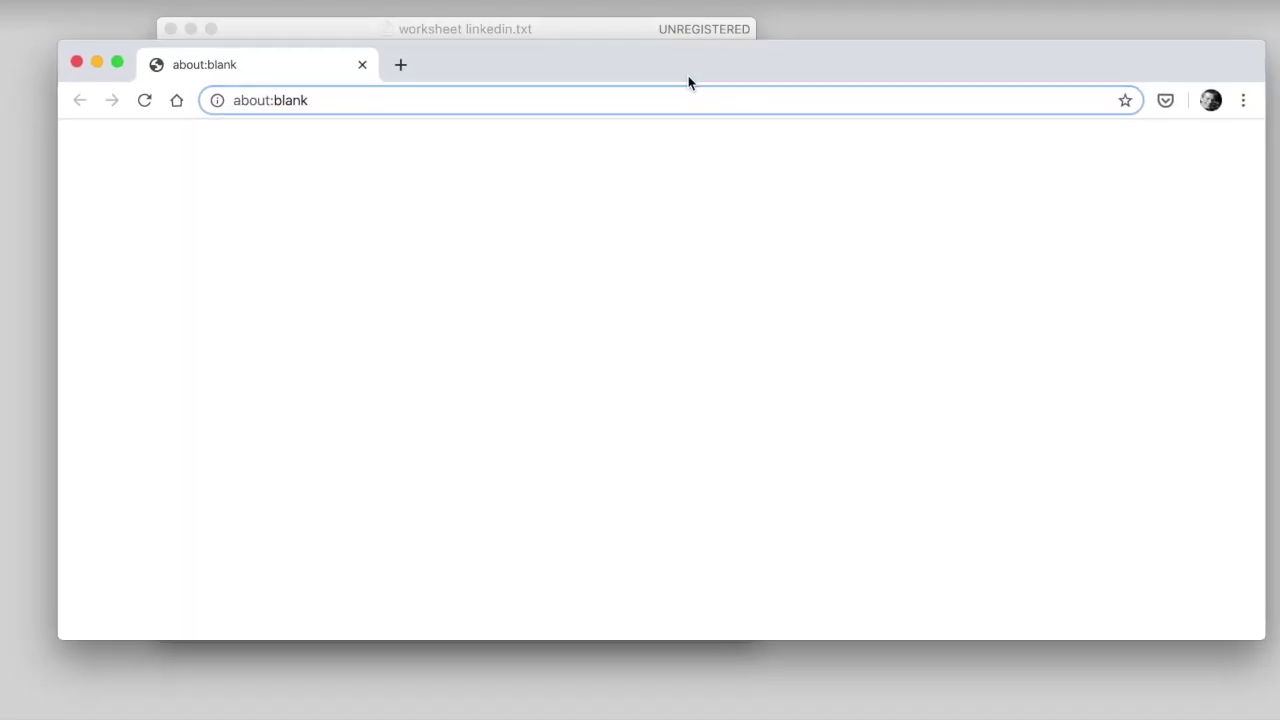
pyautogui.click(665, 99)
pyautogui.press('super+a')
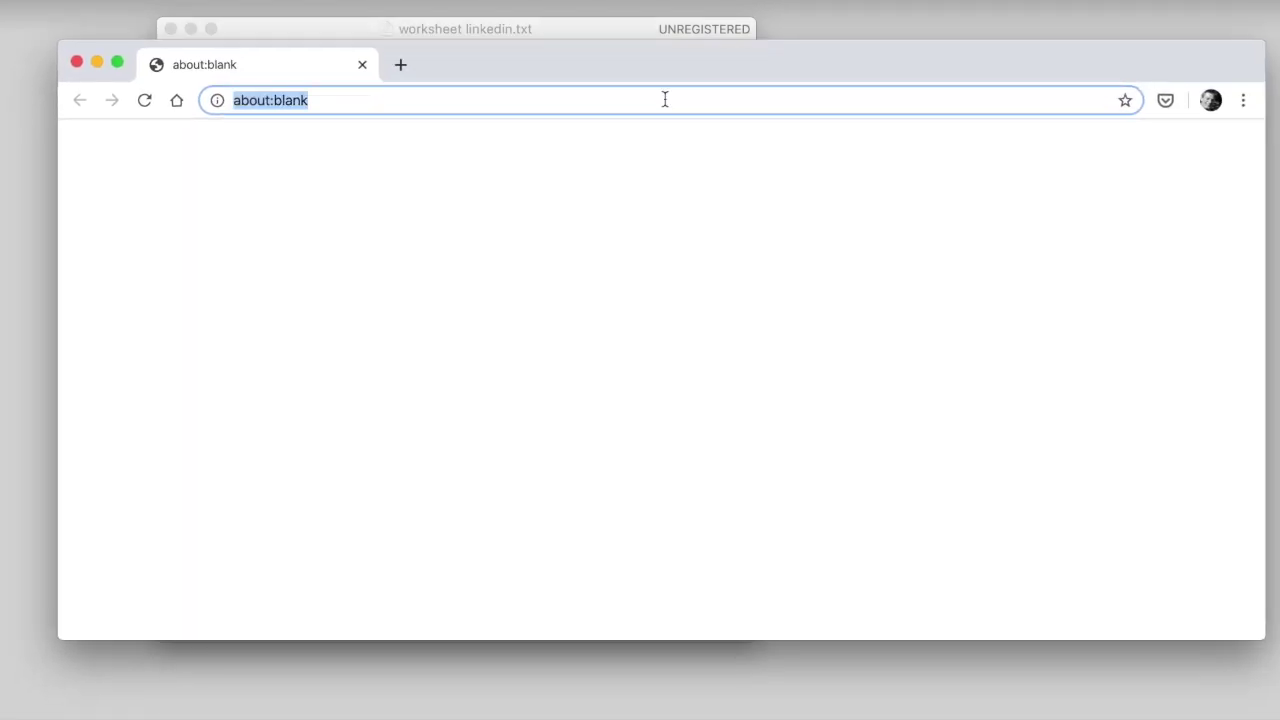
pyautogui.write('https://www.linkedin.com/developers/apps')
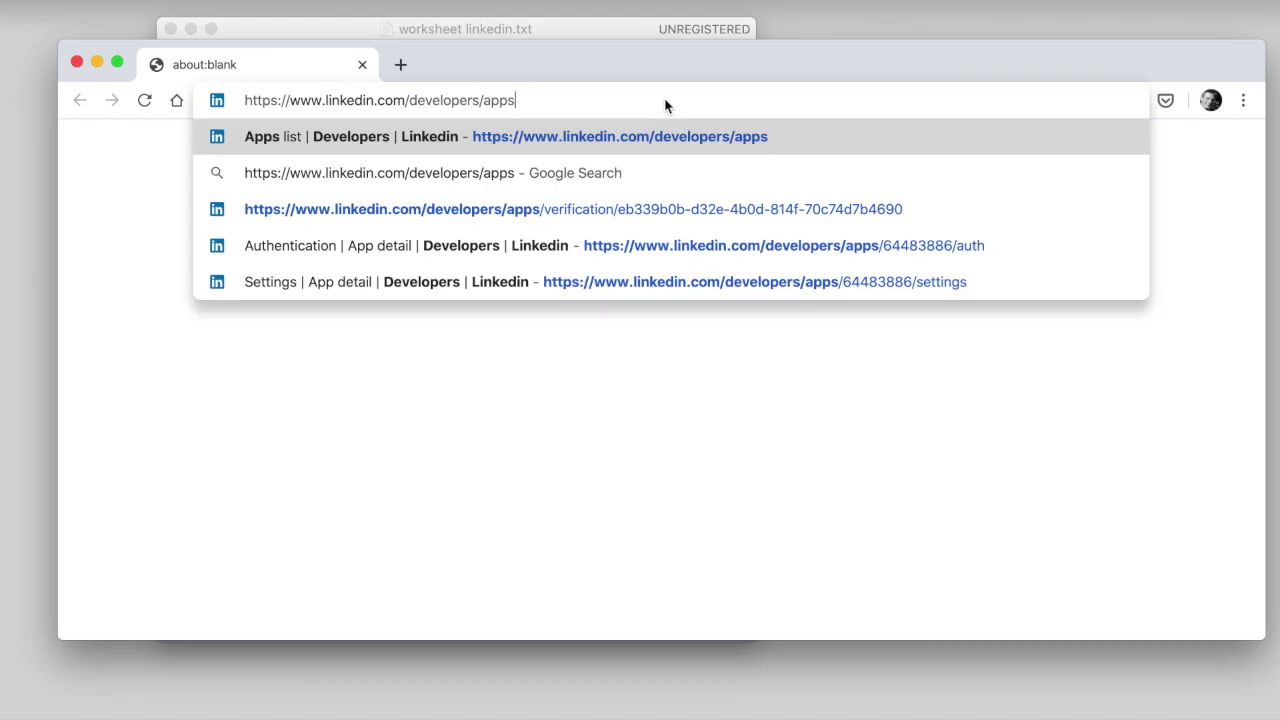
pyautogui.press('Return')
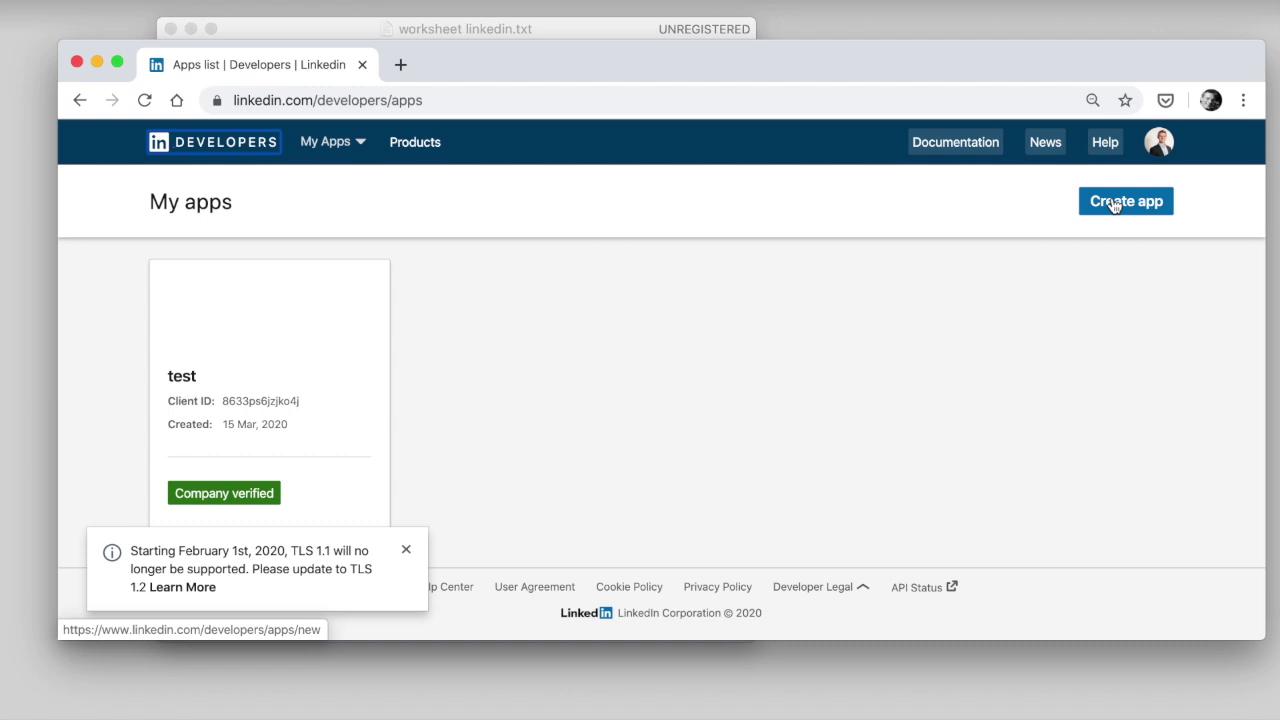
pyautogui.click(1113, 203)
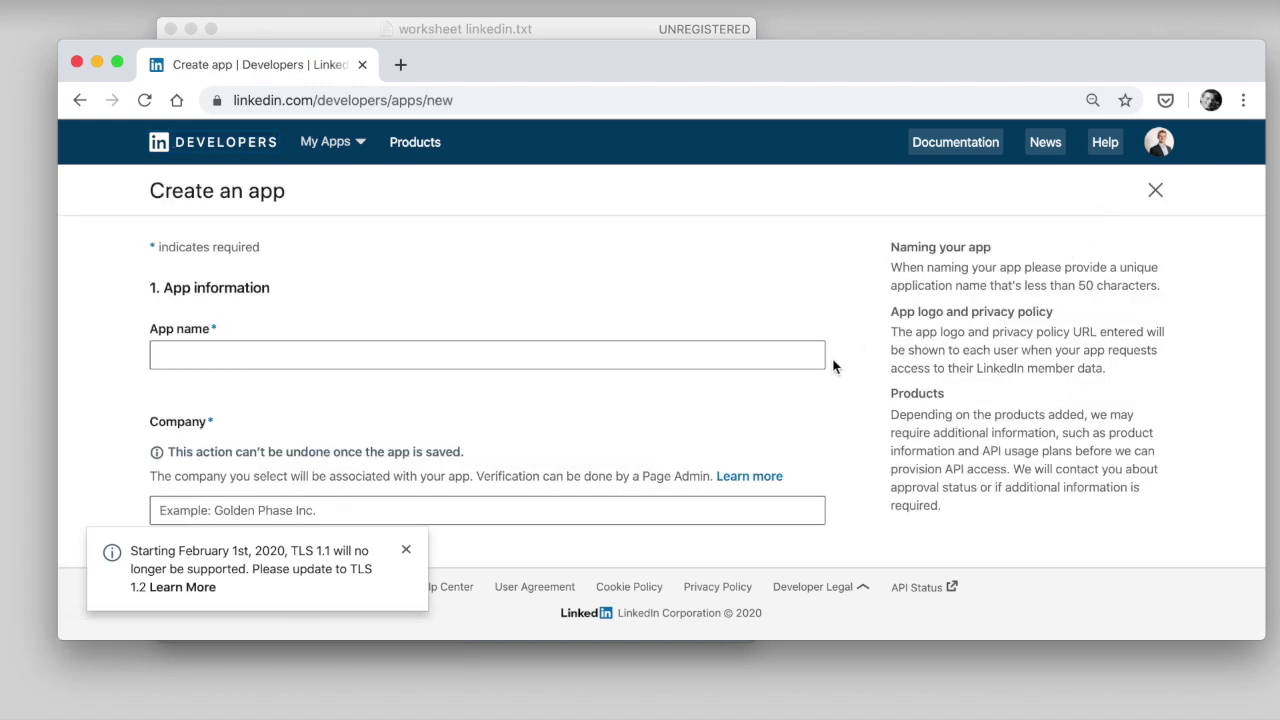
# Enter 'myfirst' as the App name and dismiss the TLS 1.1 notice
pyautogui.scroll(-2, 833, 366)
pyautogui.scroll(2, 833, 366)
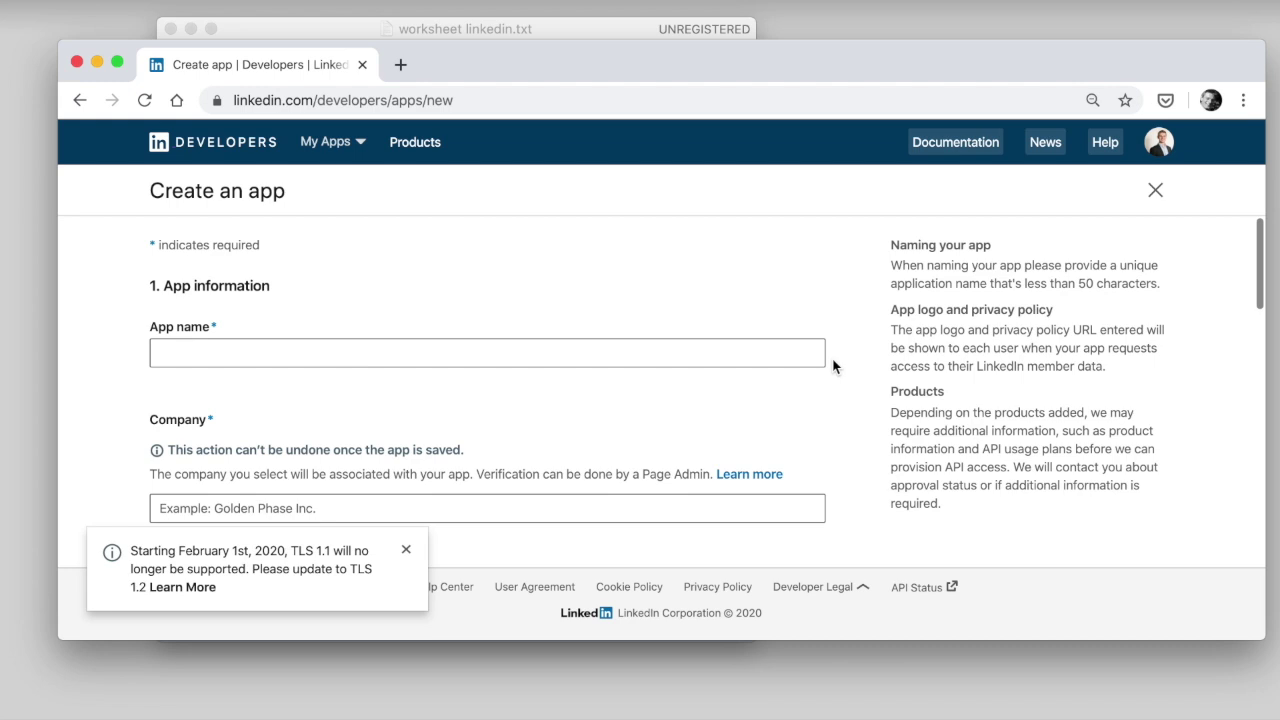
pyautogui.scroll(-1, 833, 366)
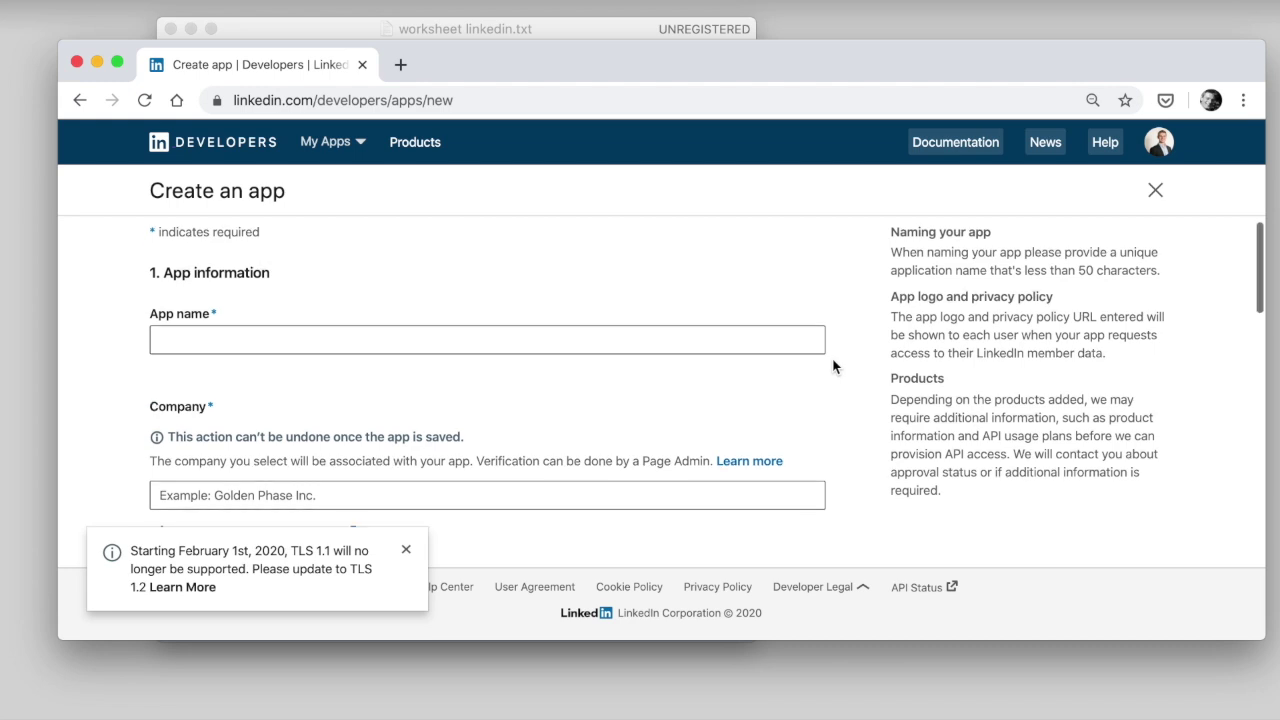
pyautogui.click(716, 344)
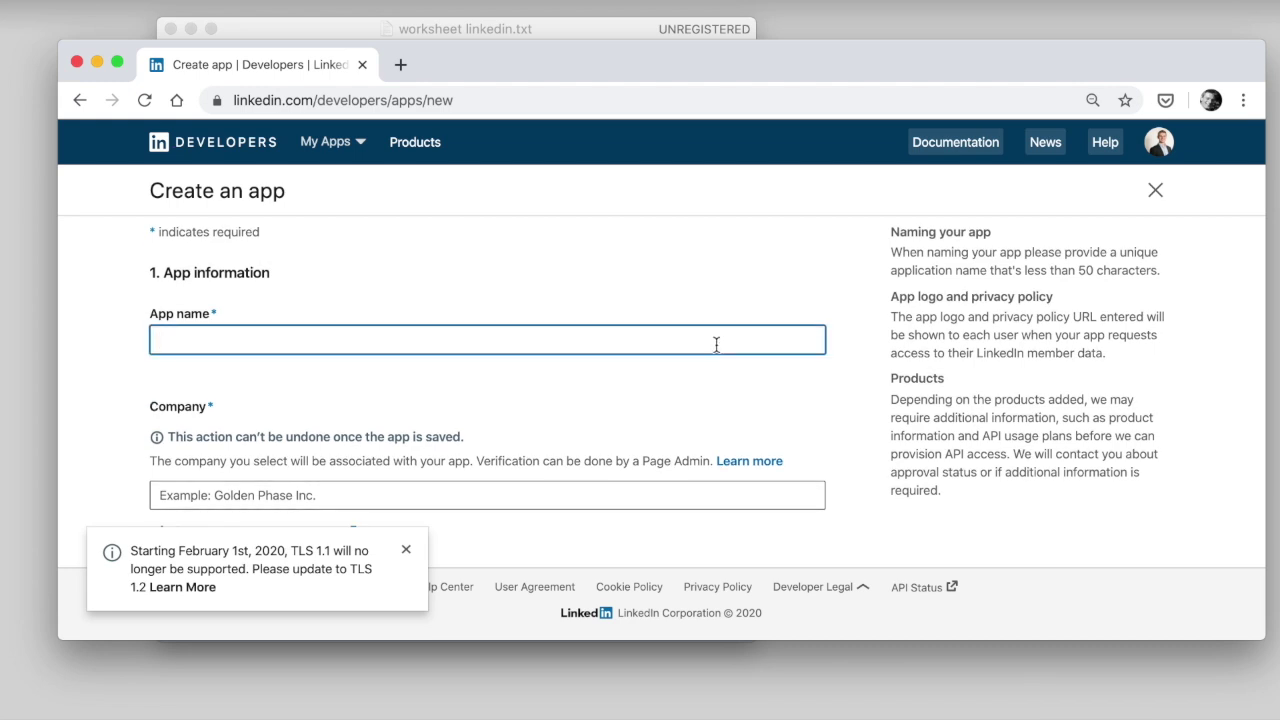
pyautogui.write('myfirst')
pyautogui.click(405, 553)
# Set the Company to API-University by typing 'APi-Un' and picking the suggestion
pyautogui.scroll(-2, 408, 506)
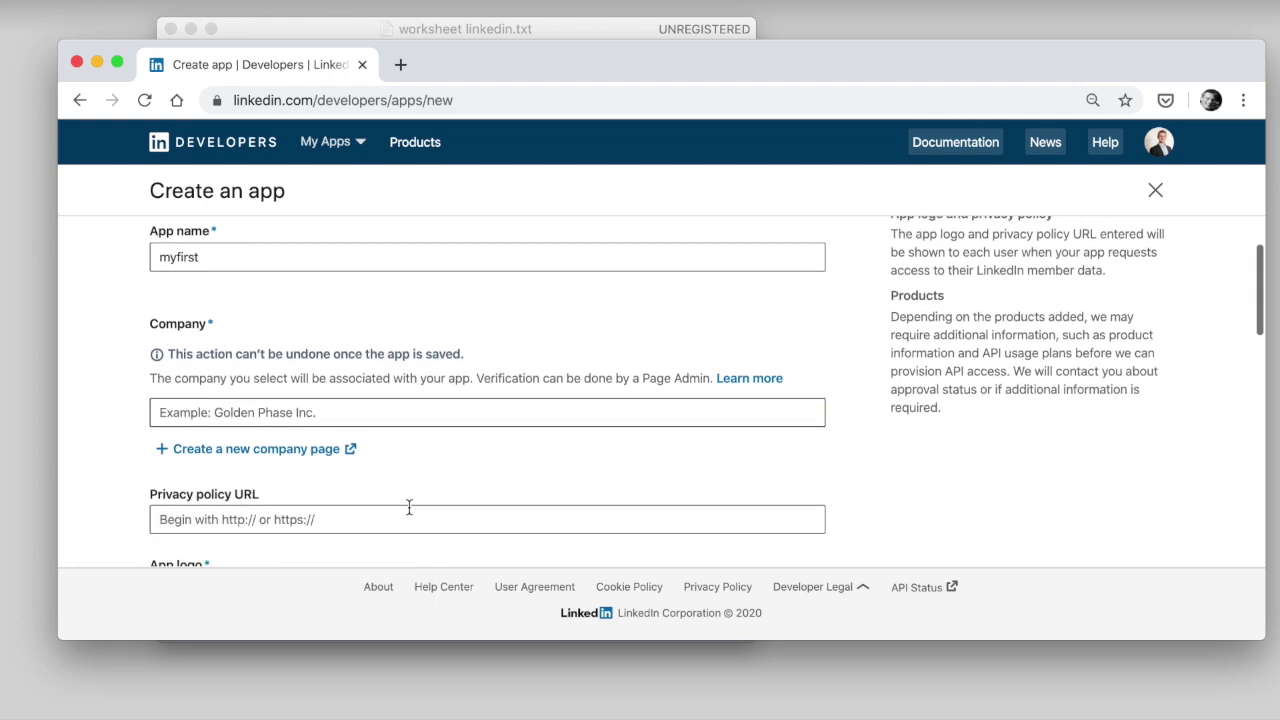
pyautogui.click(398, 411)
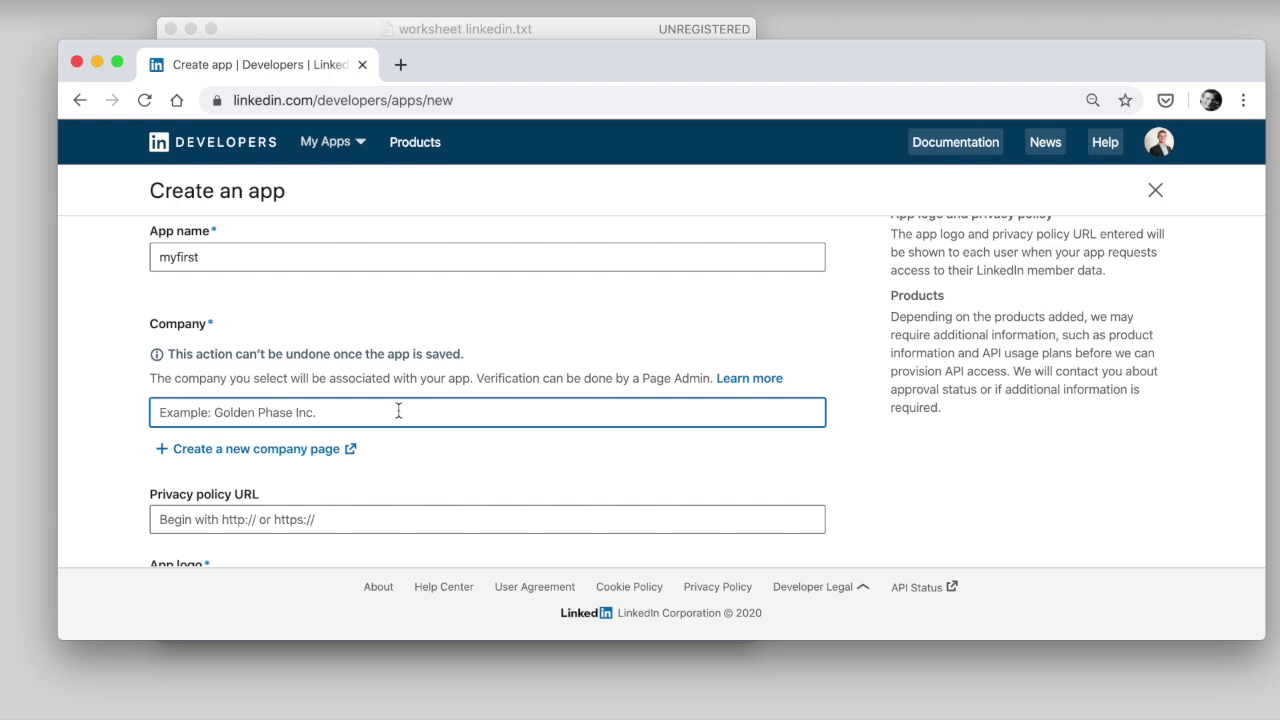
pyautogui.write('APi-')
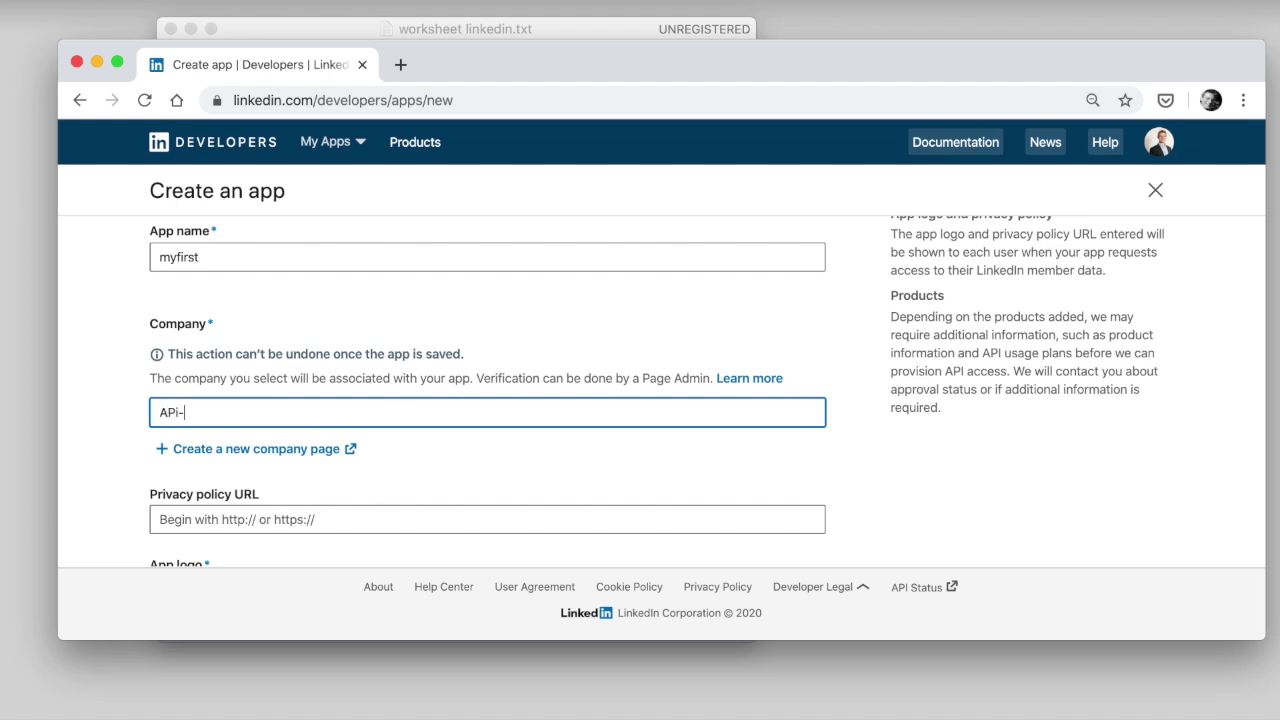
pyautogui.write('Un')
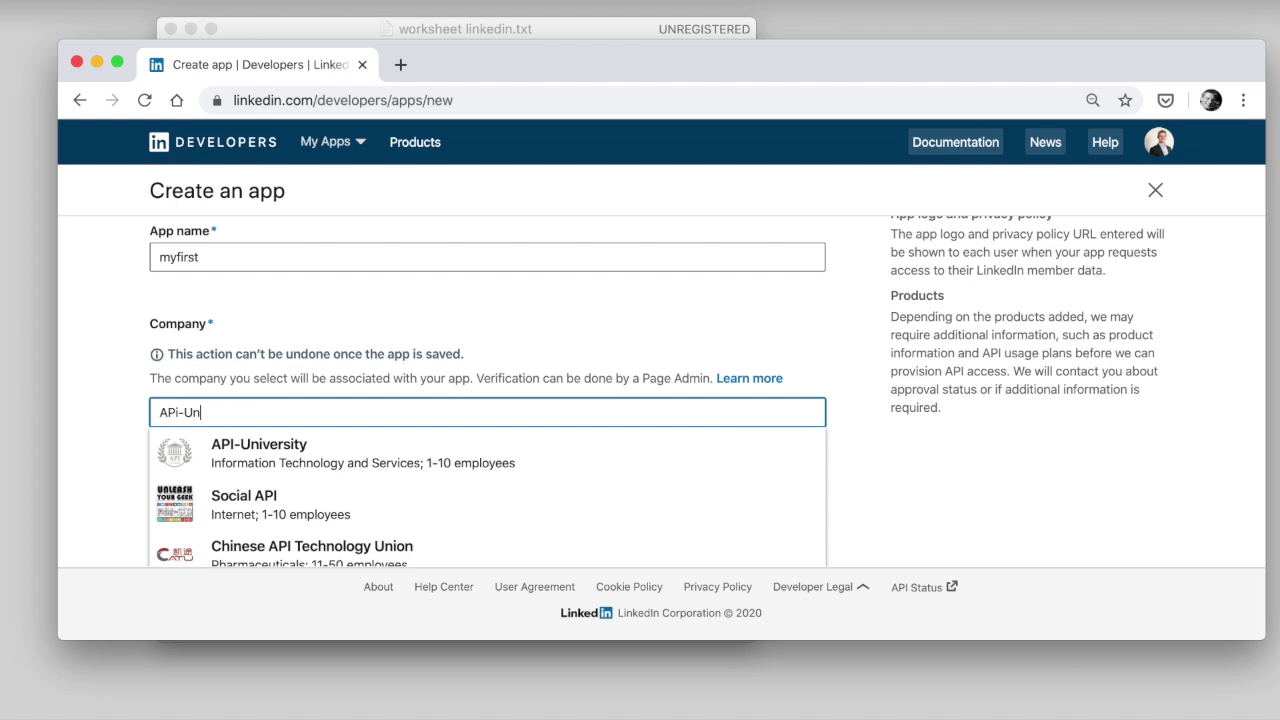
pyautogui.click(284, 440)
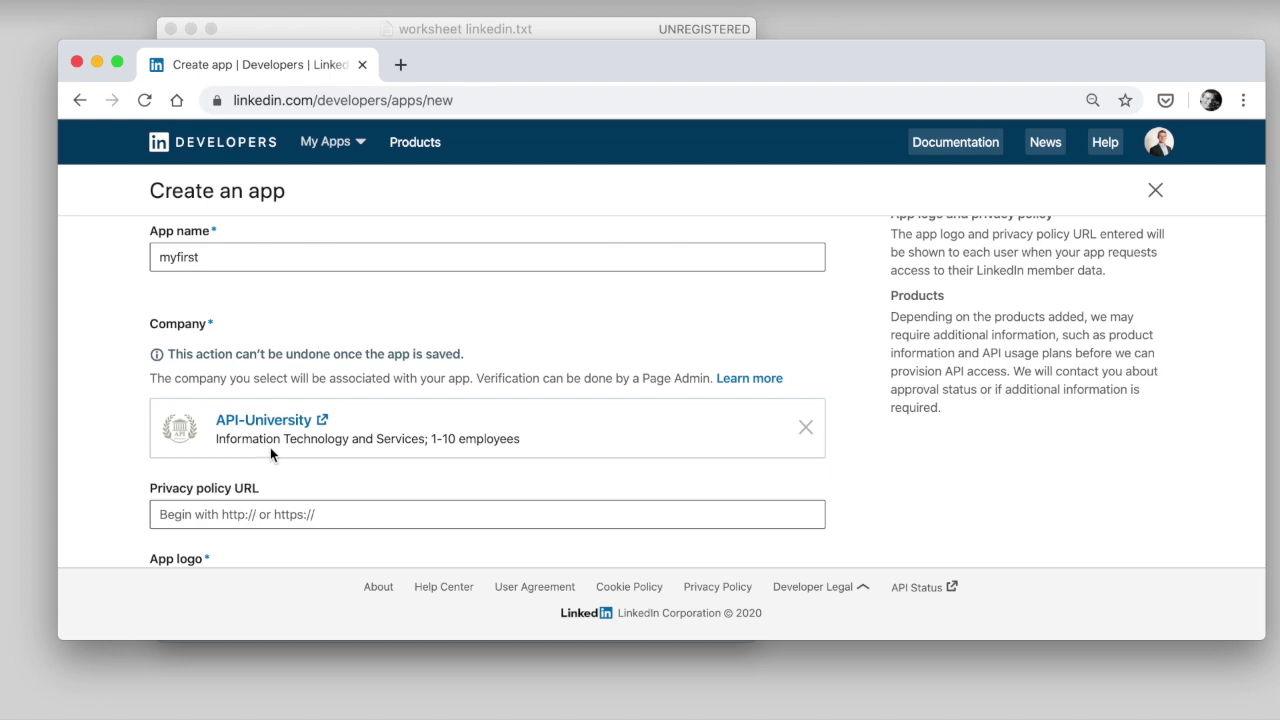
# Move to the Privacy policy URL field and bring up the logo file chooser
pyautogui.scroll(-3, 270, 446)
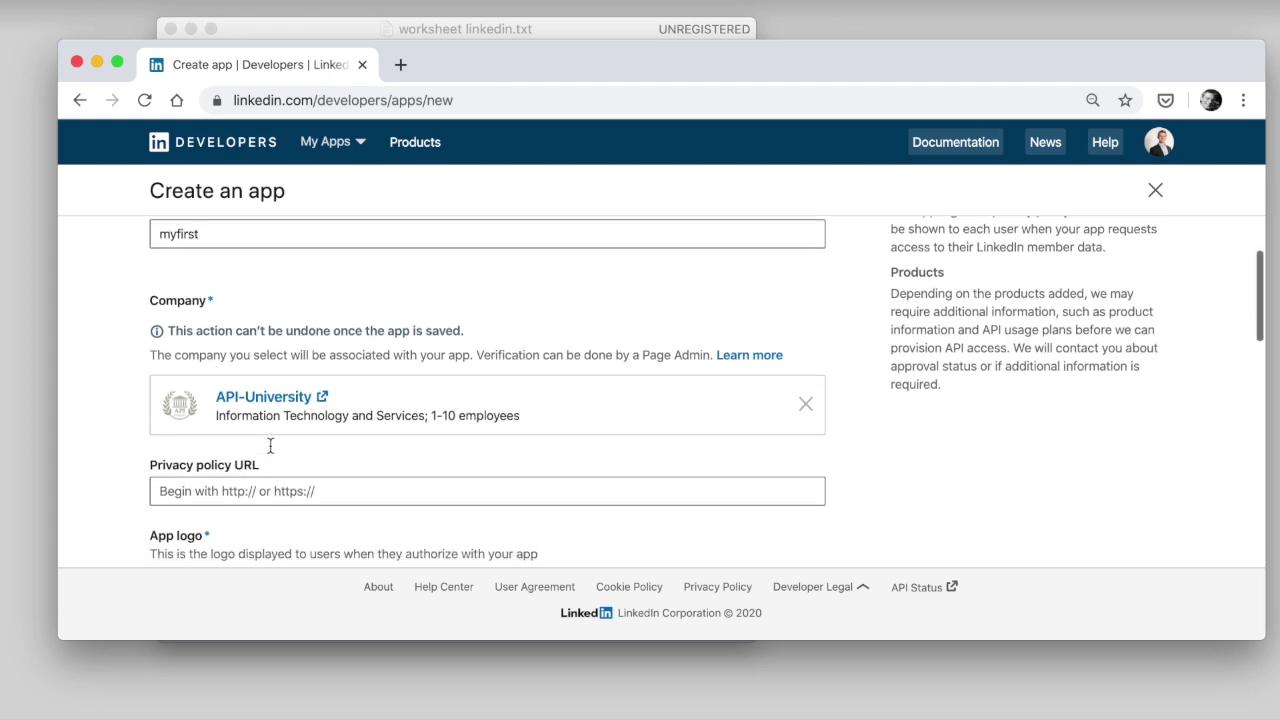
pyautogui.click(278, 406)
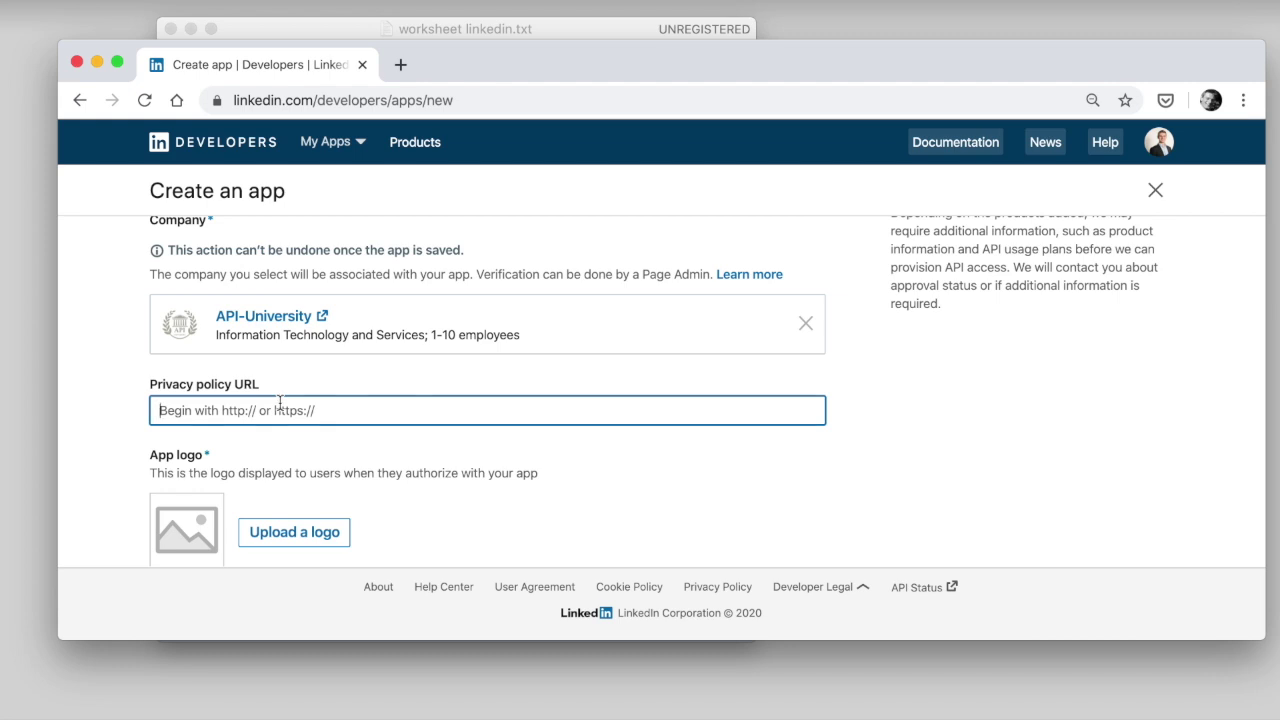
pyautogui.scroll(-5, 280, 405)
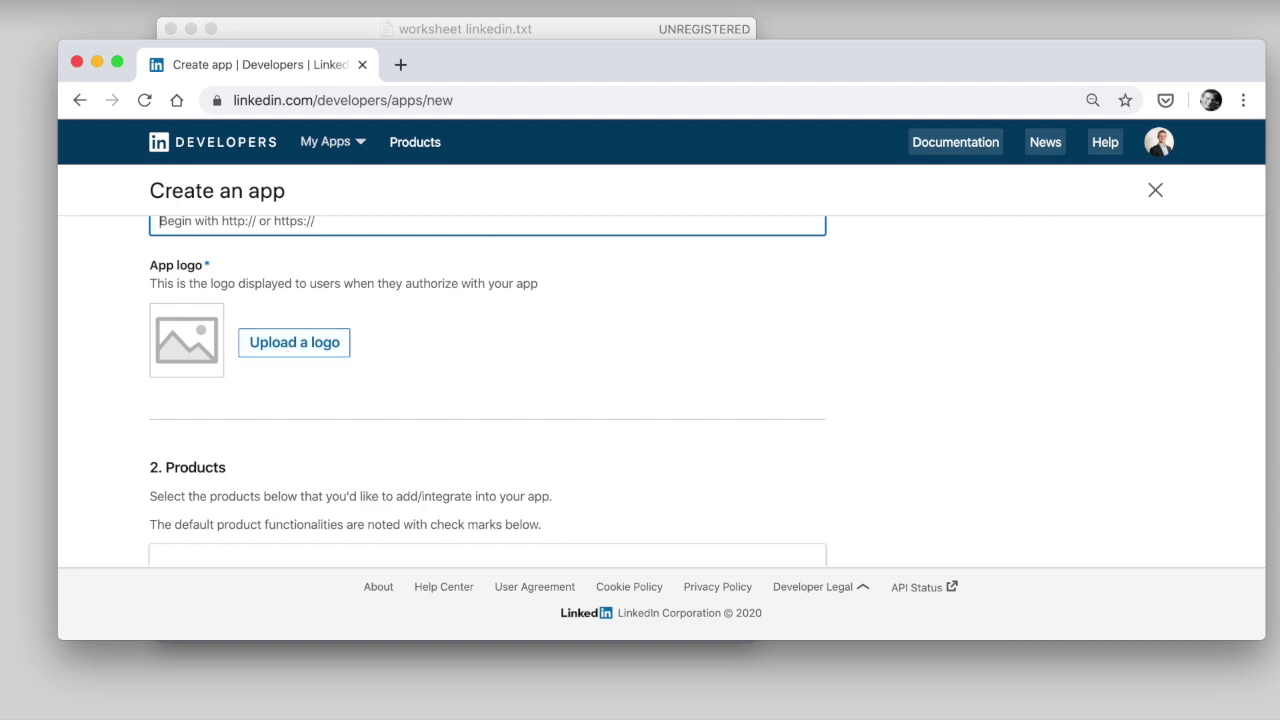
pyautogui.press('super+Tab')
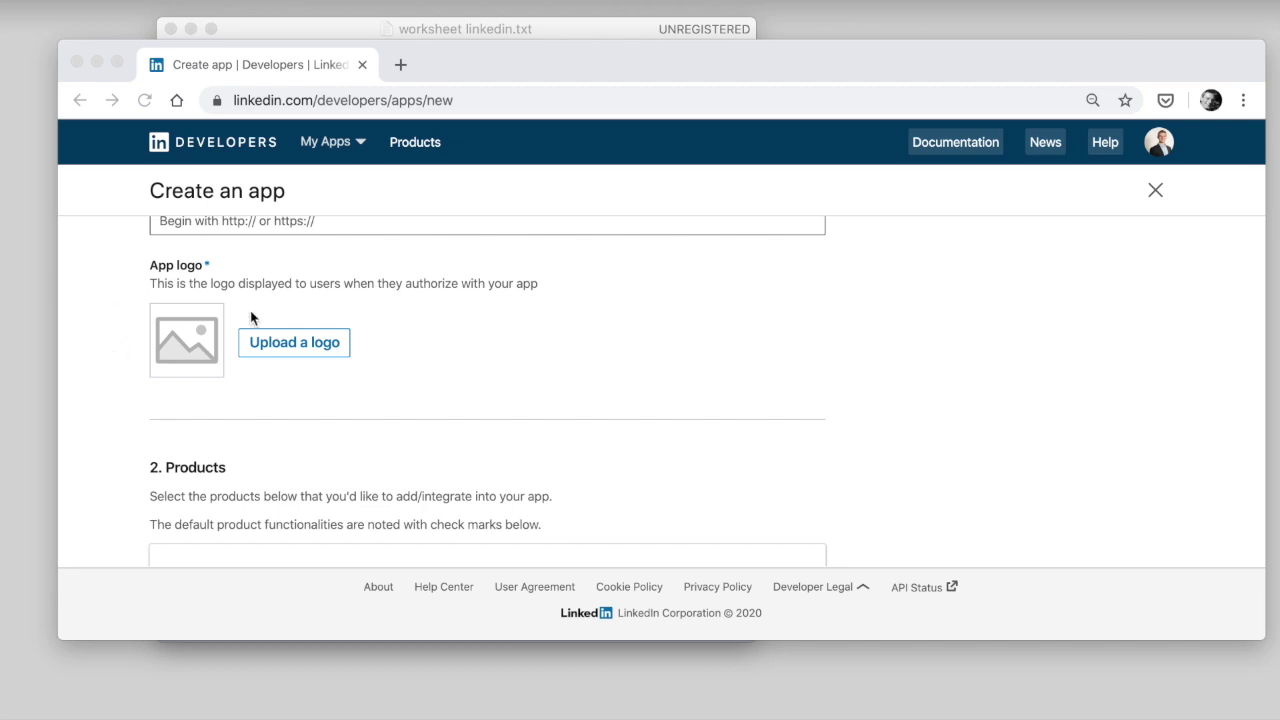
pyautogui.click(260, 336)
# Upload the app-icon image from the linkedin folder as the app logo
pyautogui.scroll(-3, 265, 345)
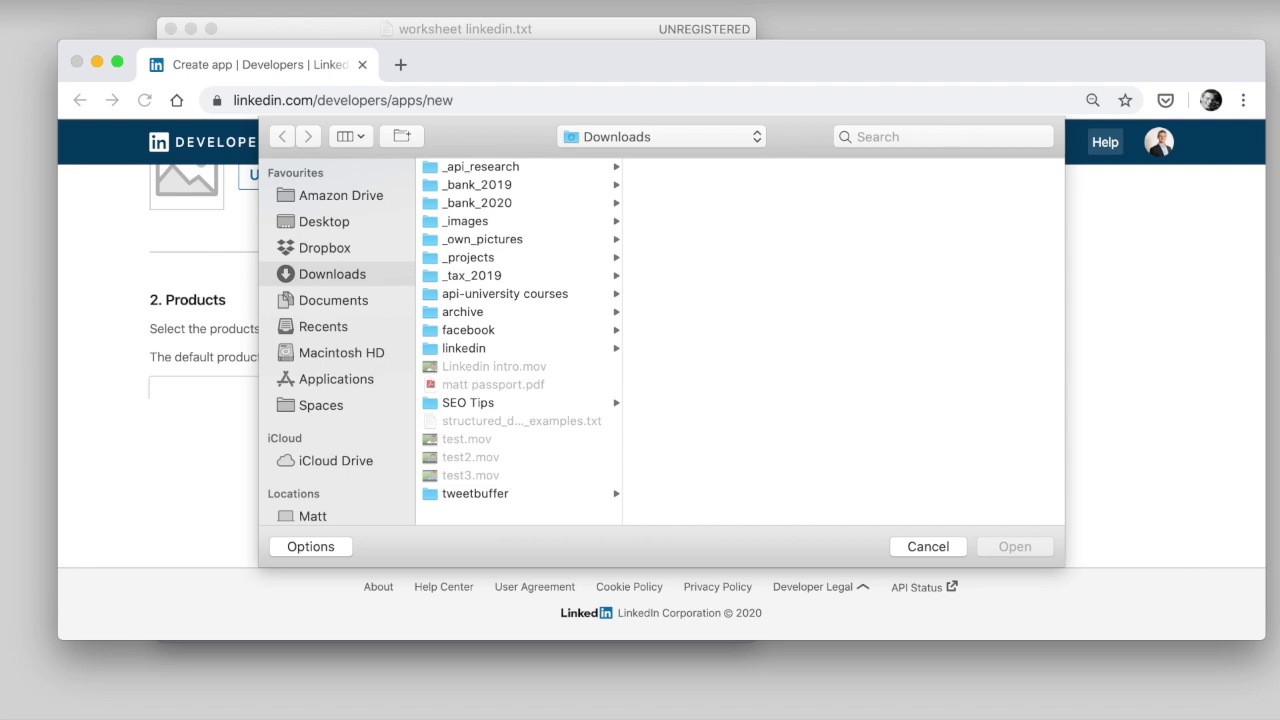
pyautogui.moveTo(283, 719); pyautogui.dragTo(725, 388)
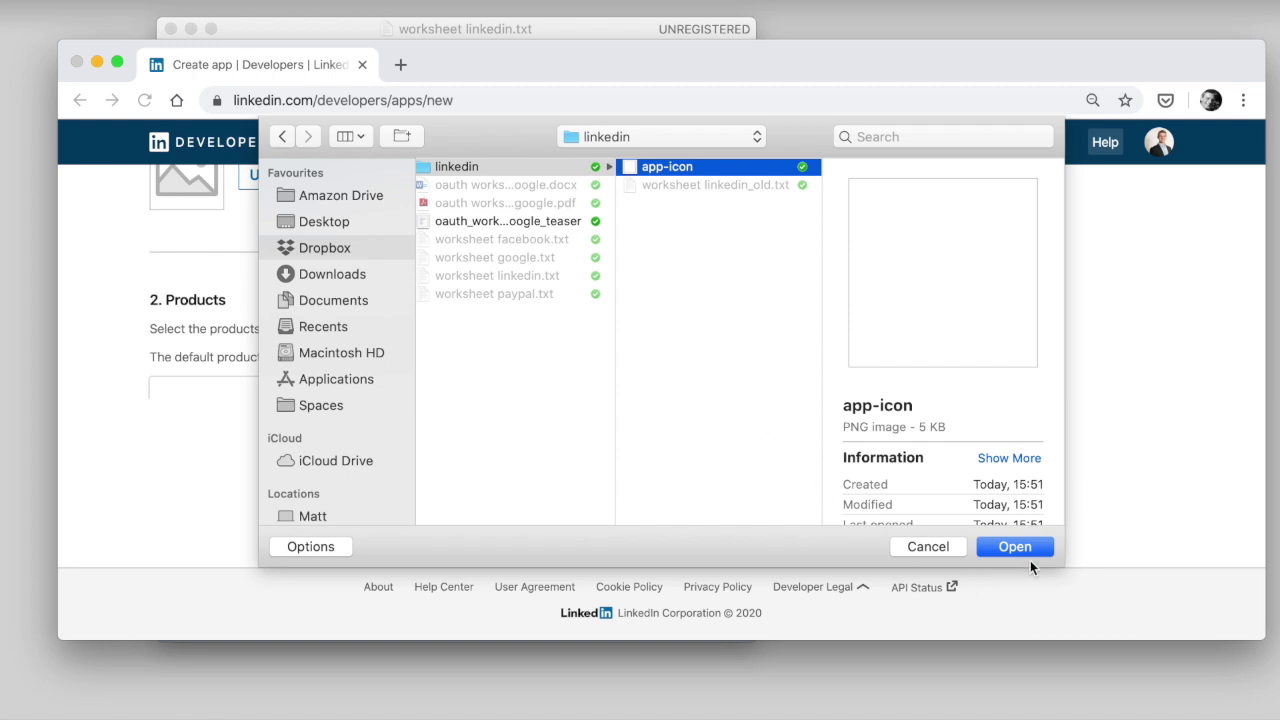
pyautogui.click(1030, 551)
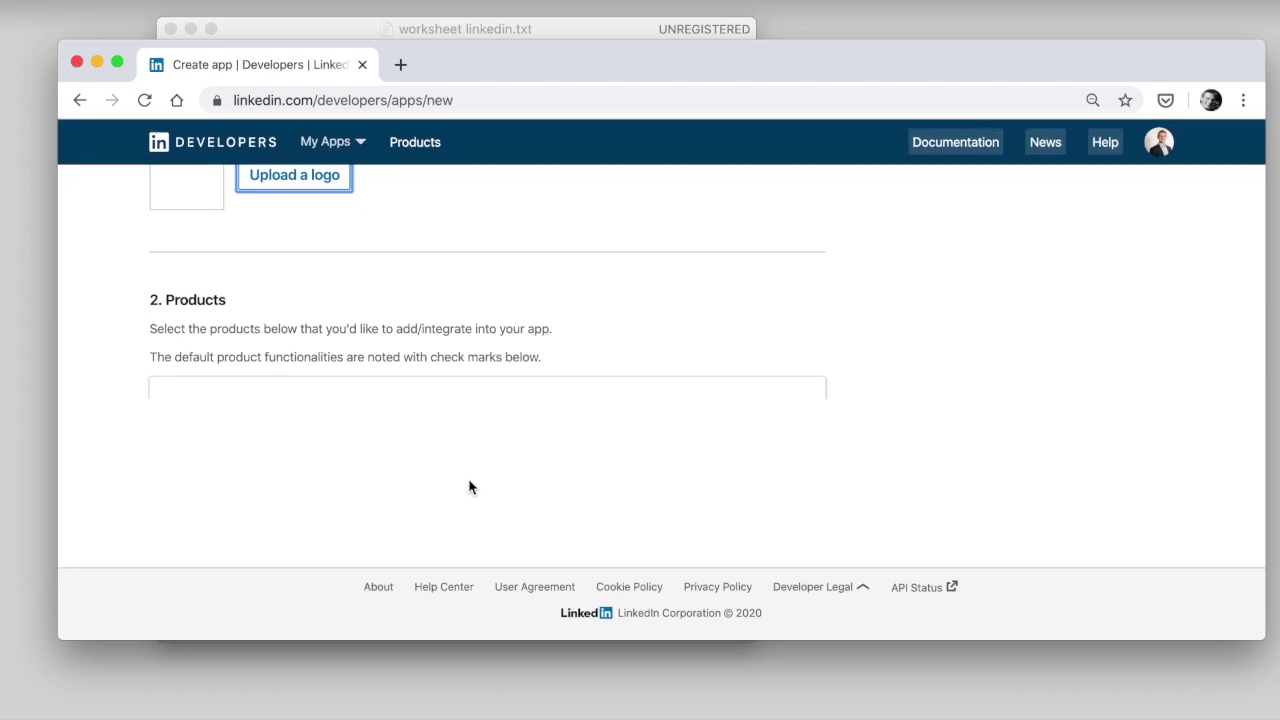
pyautogui.scroll(3, 356, 232)
pyautogui.scroll(-4, 356, 232)
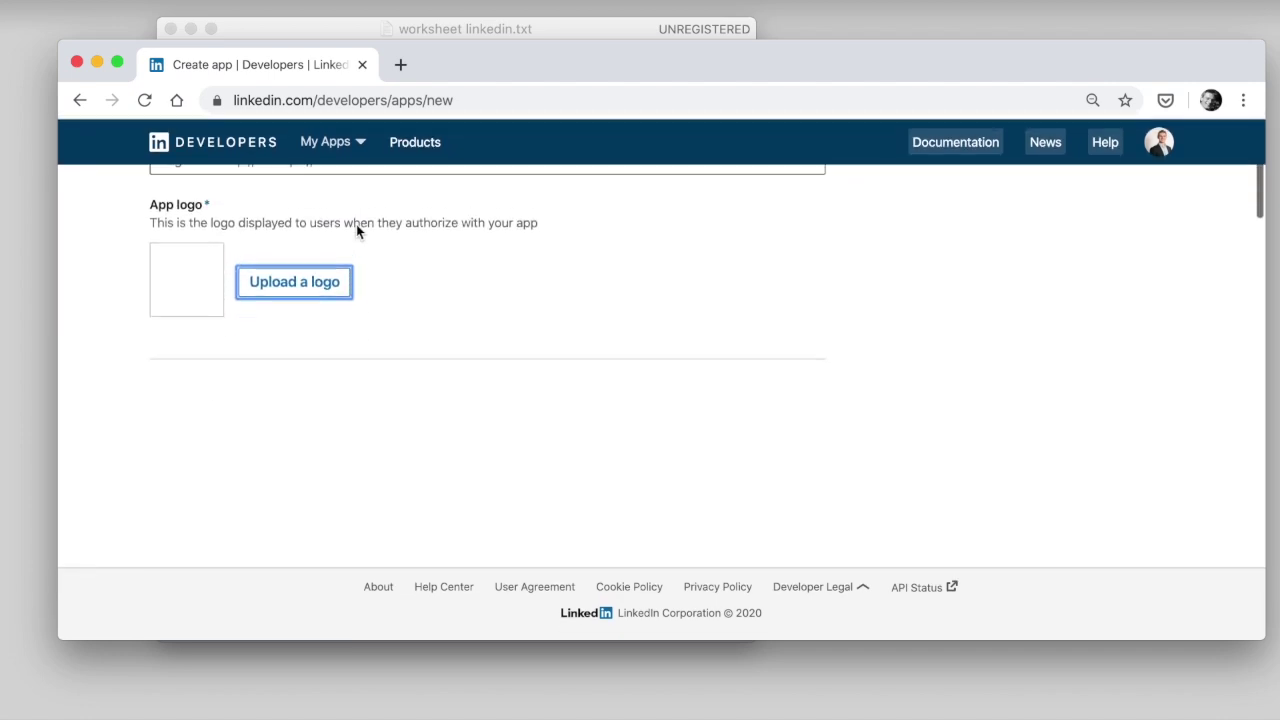
pyautogui.scroll(-2, 357, 232)
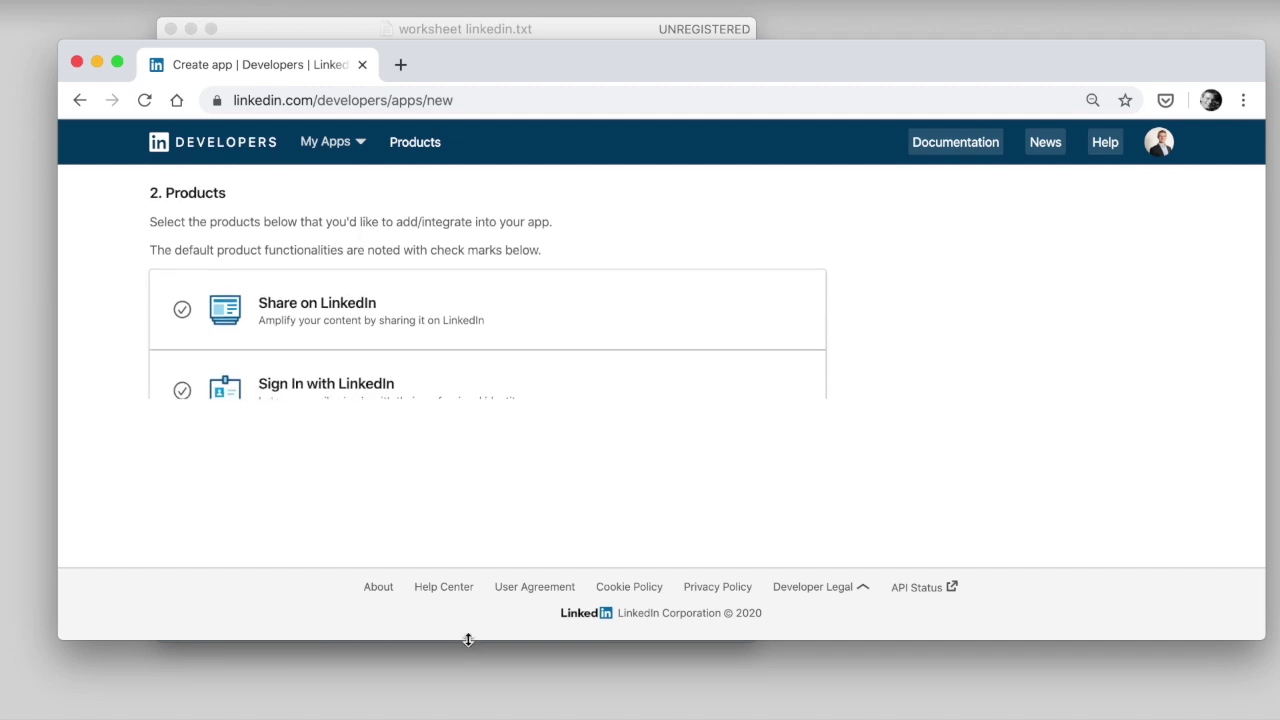
# Agree to the Legal terms and submit the form to create the myfirst app
pyautogui.moveTo(466, 641); pyautogui.dragTo(466, 719)
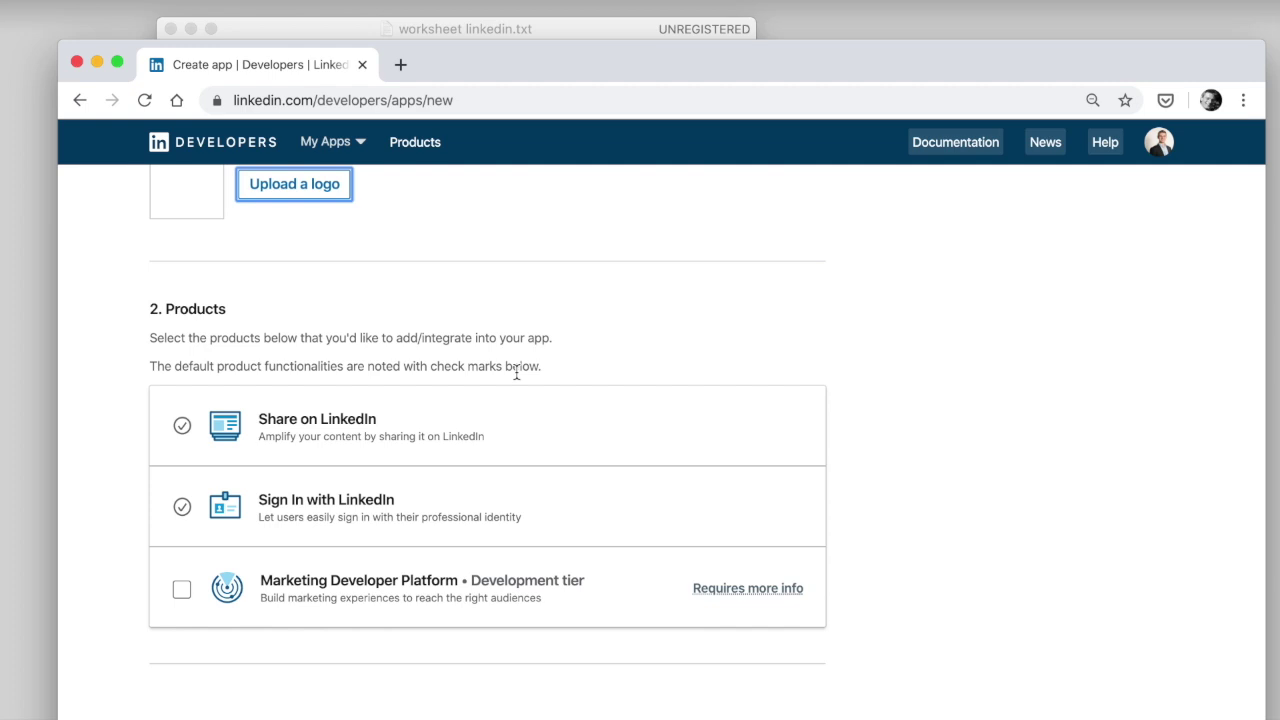
pyautogui.scroll(-2, 516, 372)
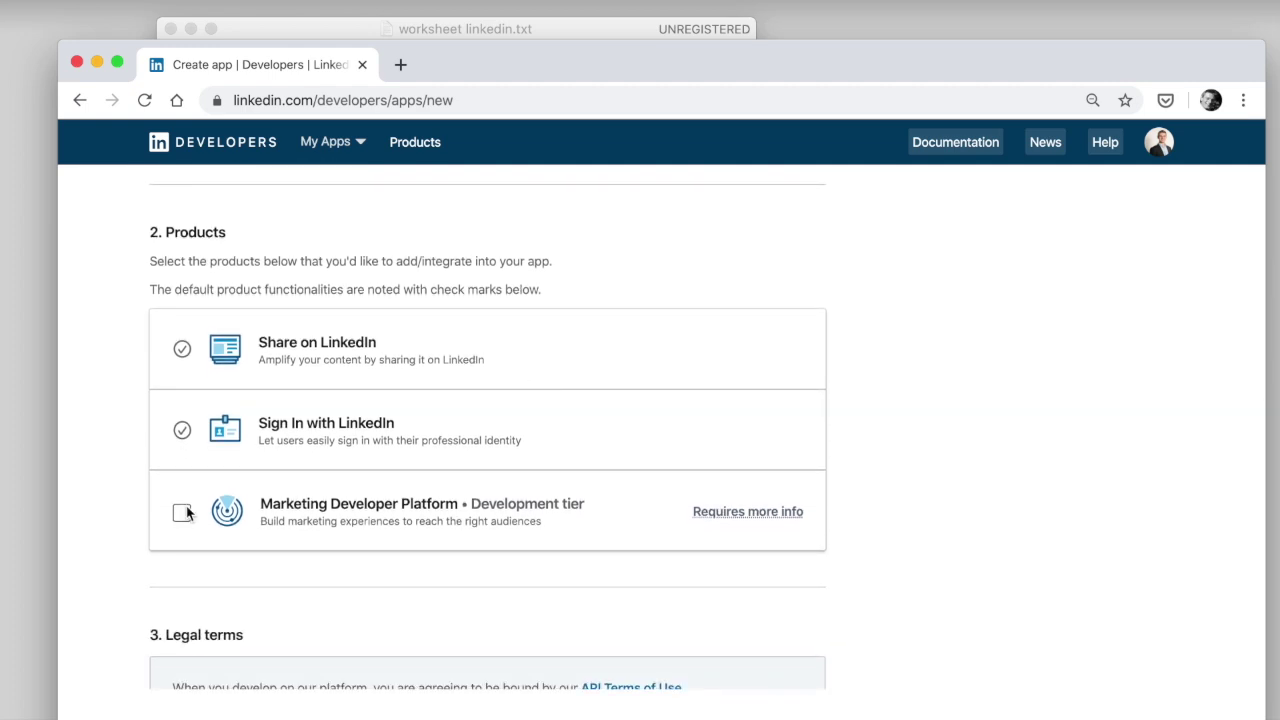
pyautogui.scroll(-5, 188, 519)
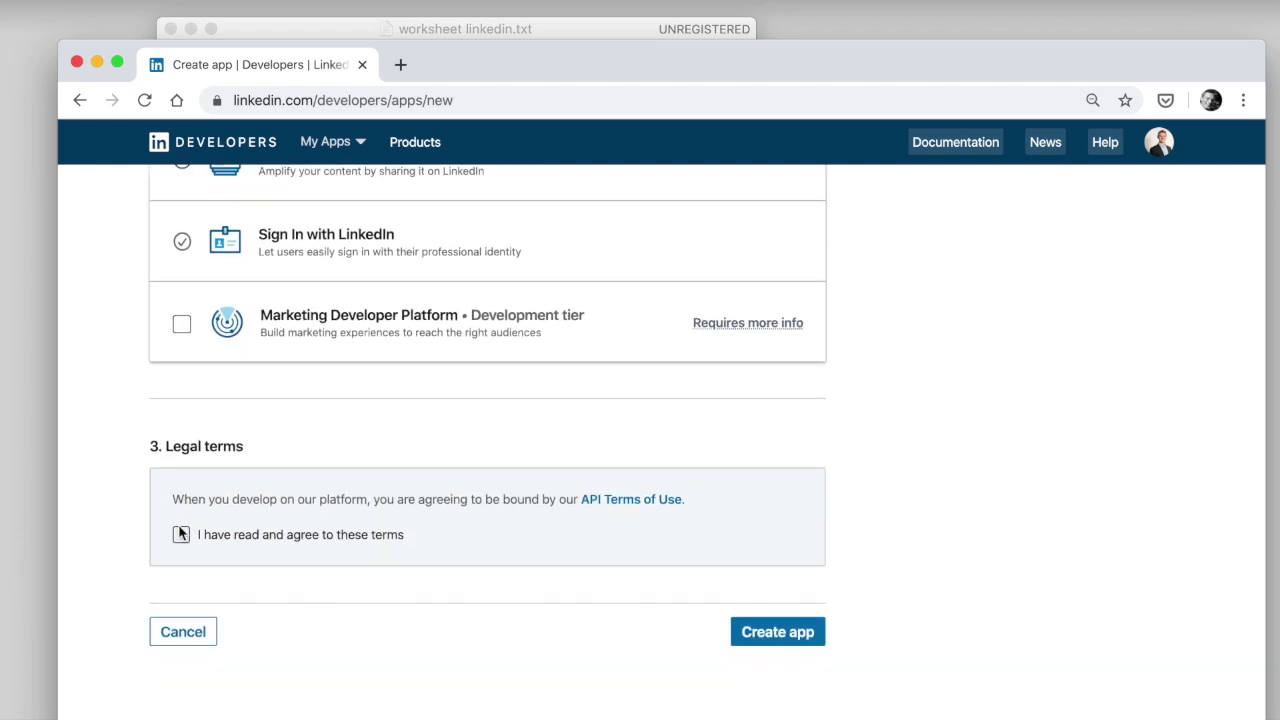
pyautogui.click(180, 533)
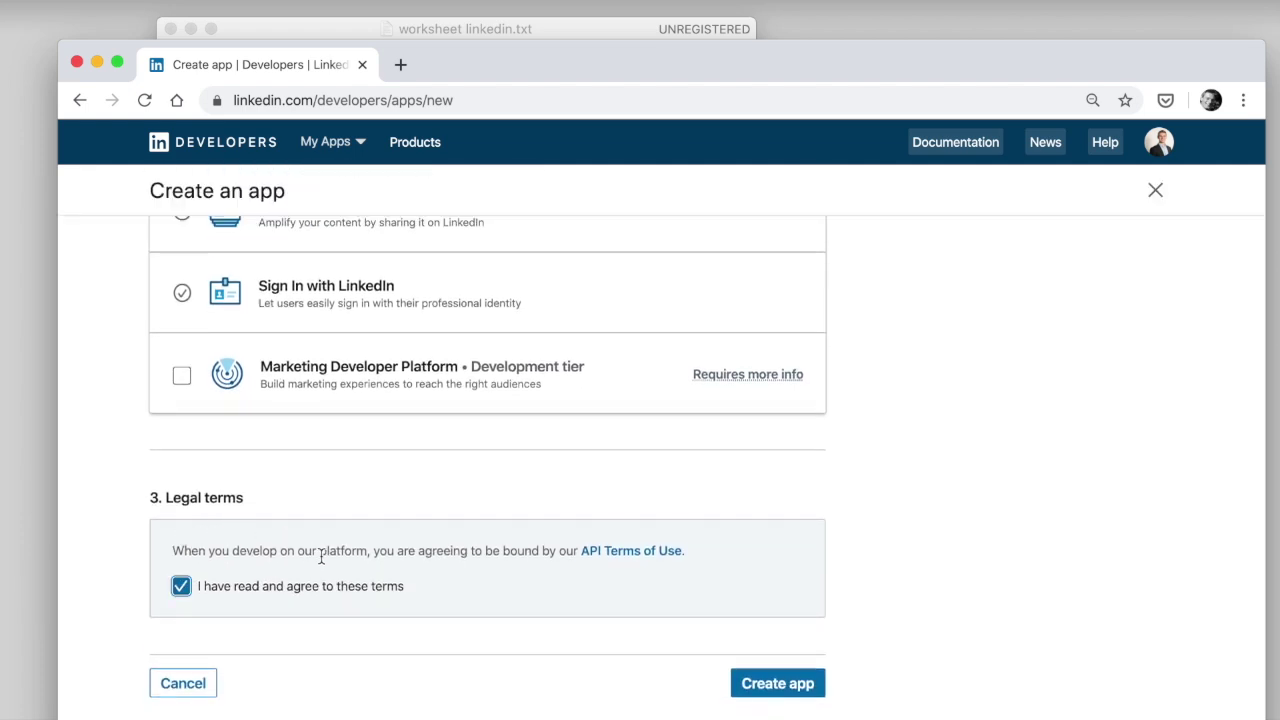
pyautogui.click(790, 686)
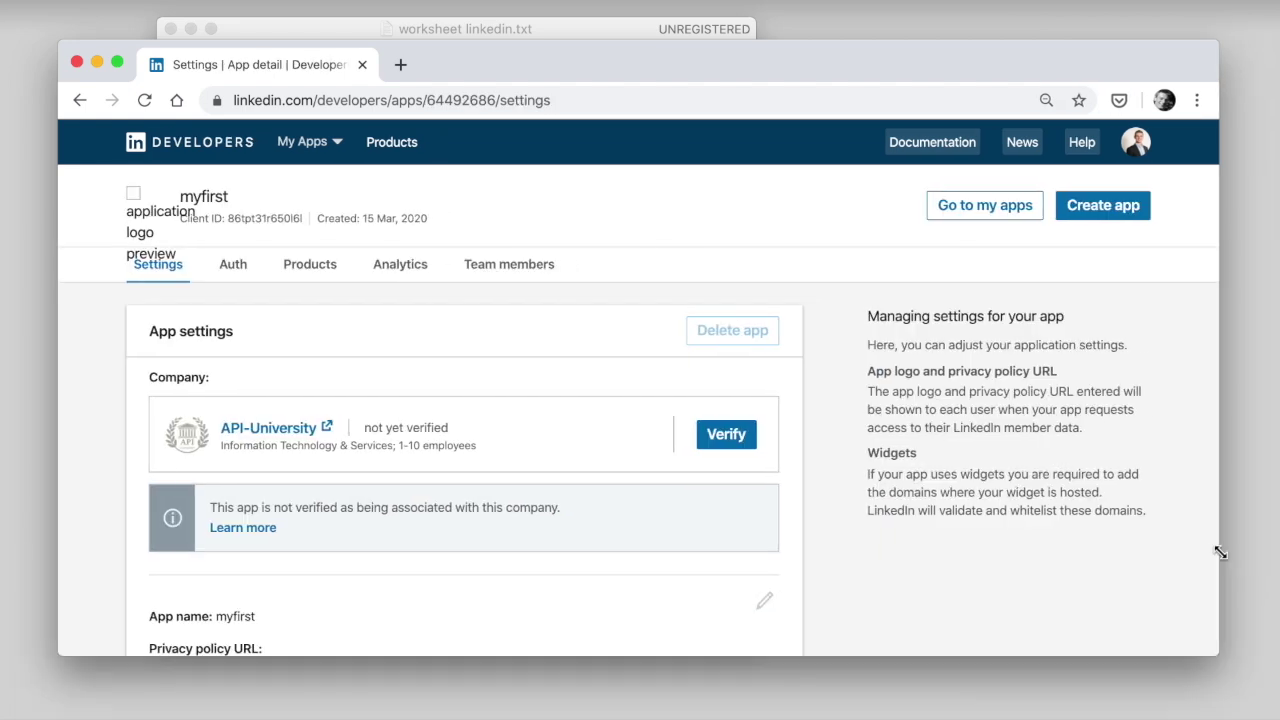
pyautogui.moveTo(1262, 716); pyautogui.dragTo(1140, 675)
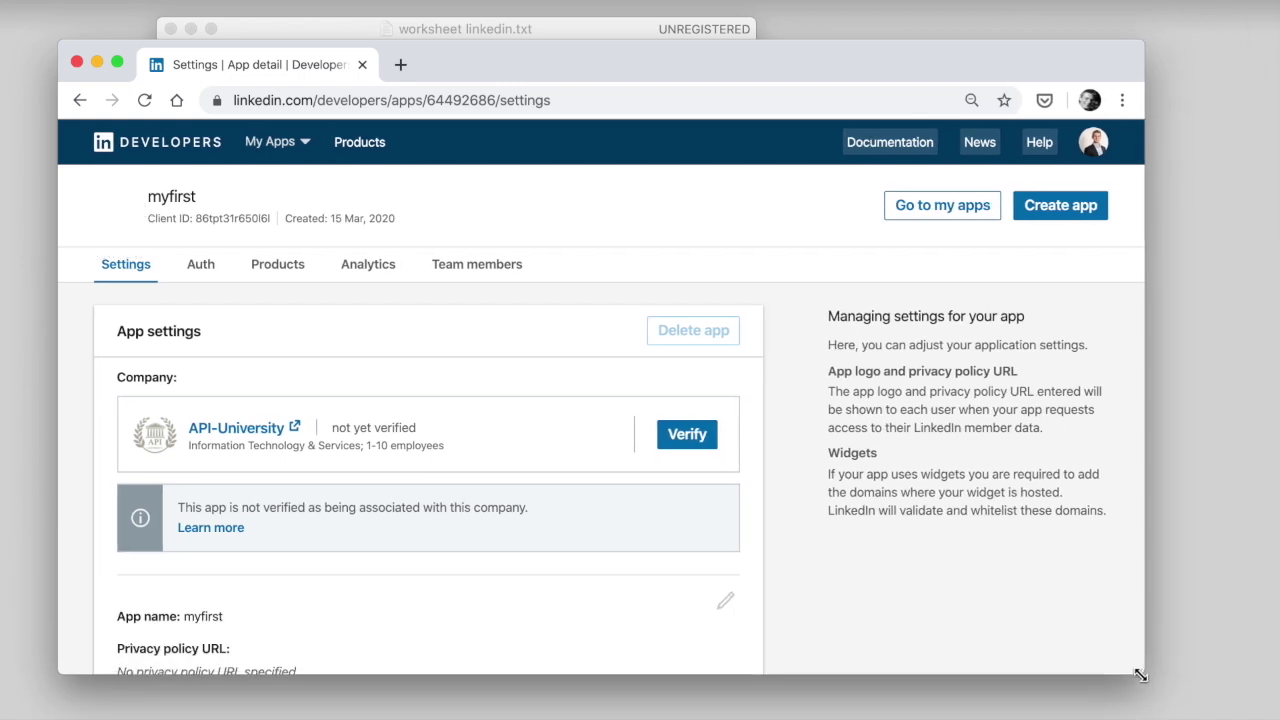
pyautogui.scroll(-2, 800, 577)
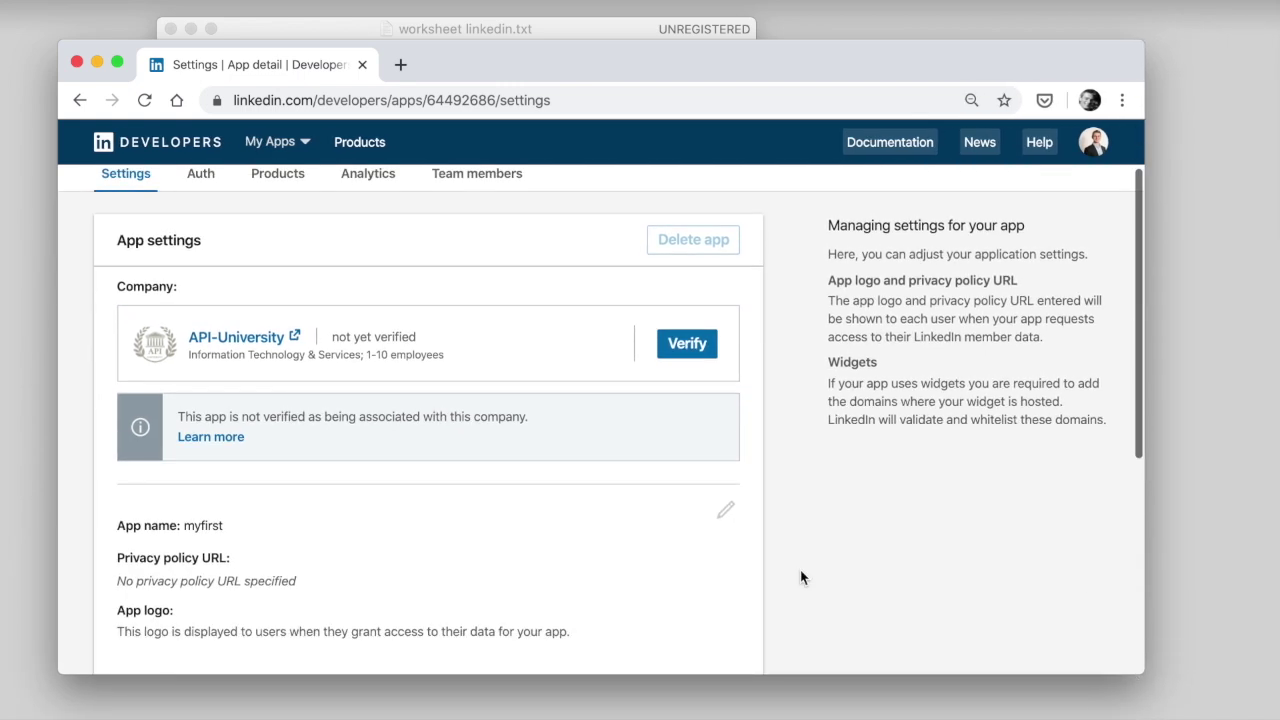
pyautogui.scroll(2, 800, 577)
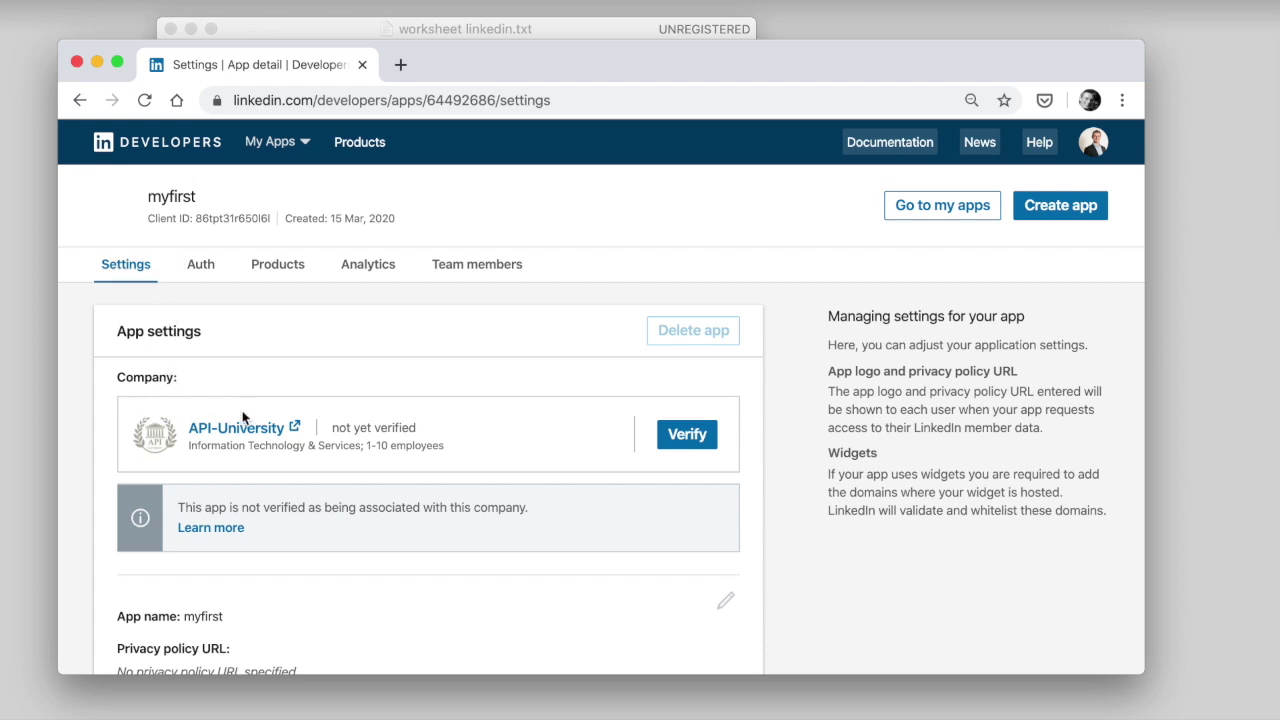
# Generate the company verification URL in the Verify dialog and copy it
pyautogui.click(672, 440)
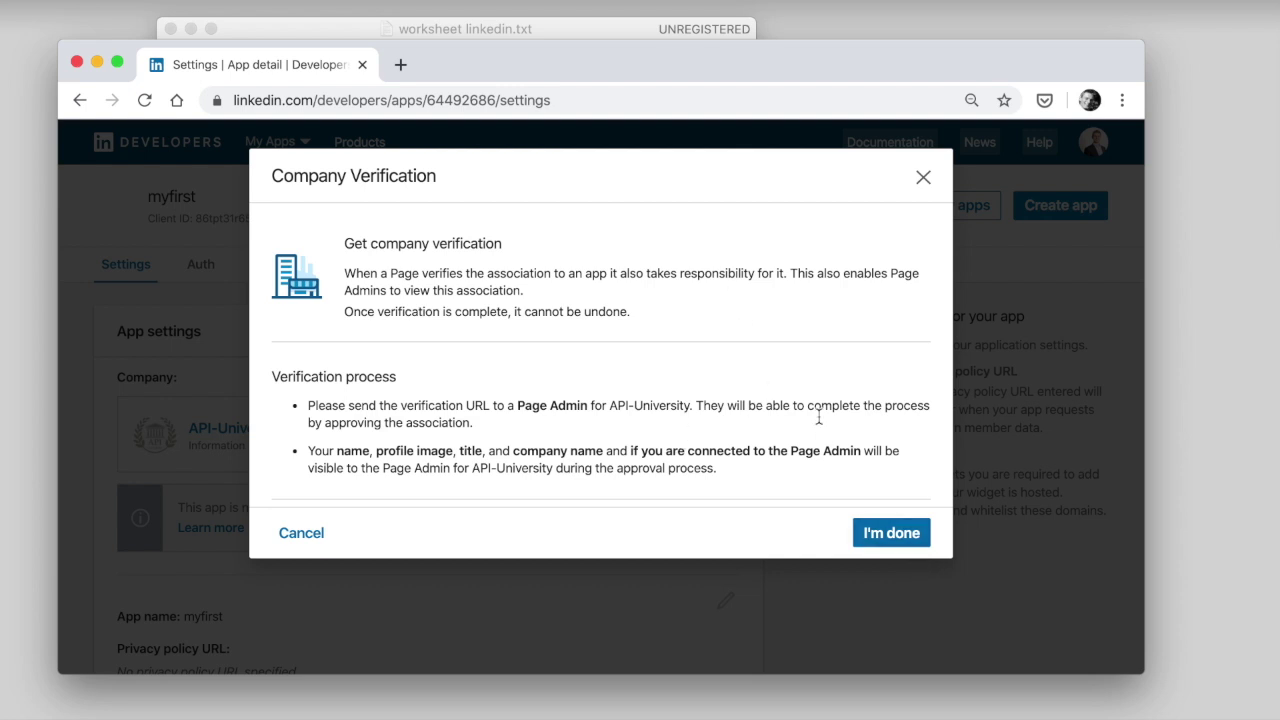
pyautogui.click(886, 536)
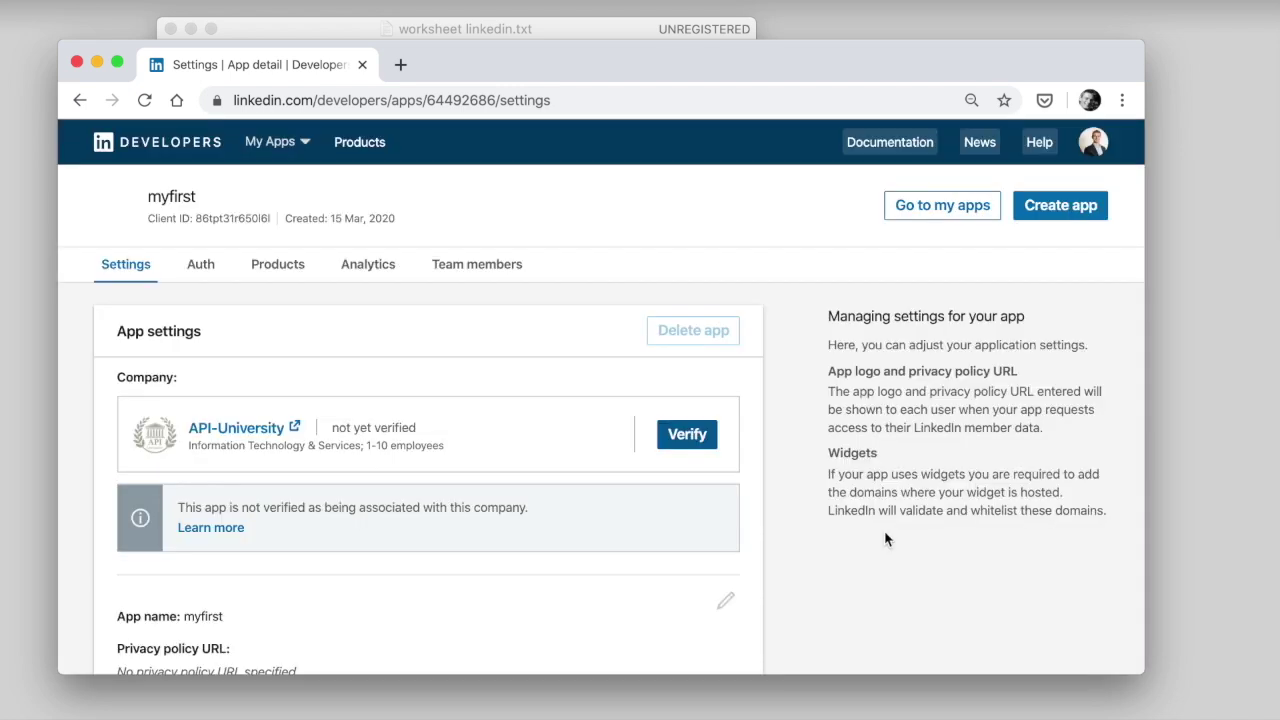
pyautogui.click(700, 435)
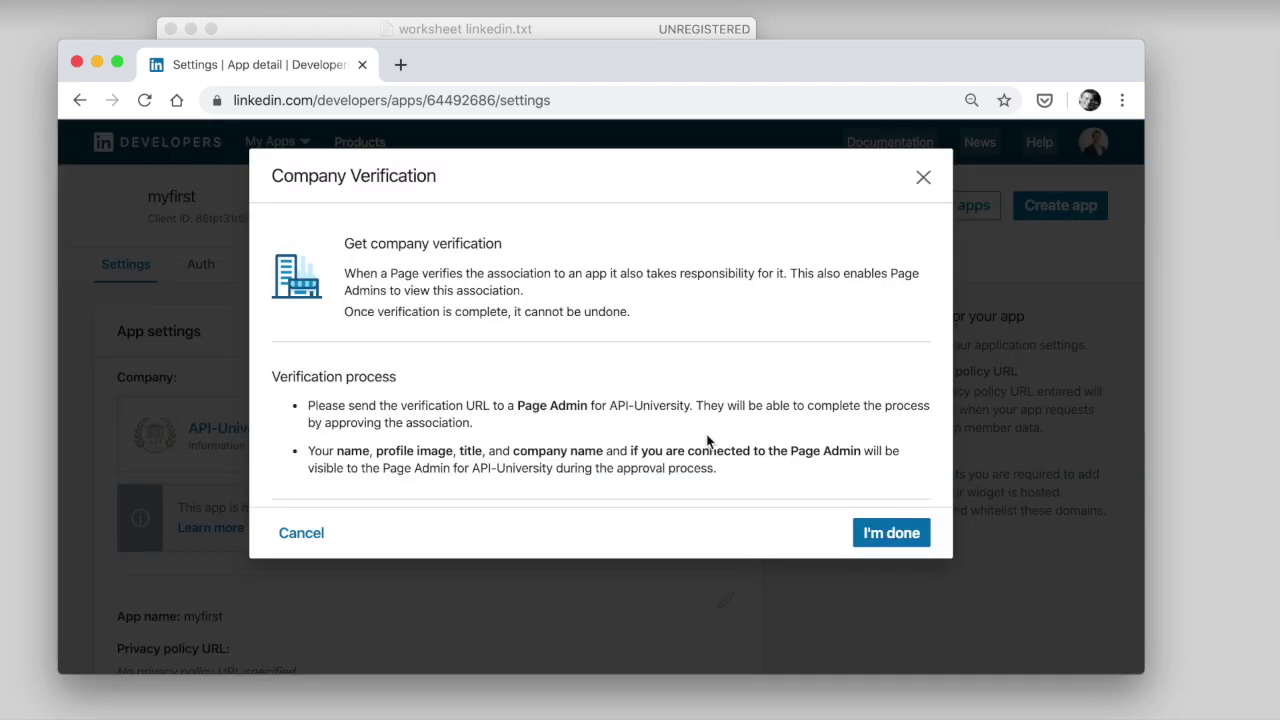
pyautogui.scroll(-3, 707, 440)
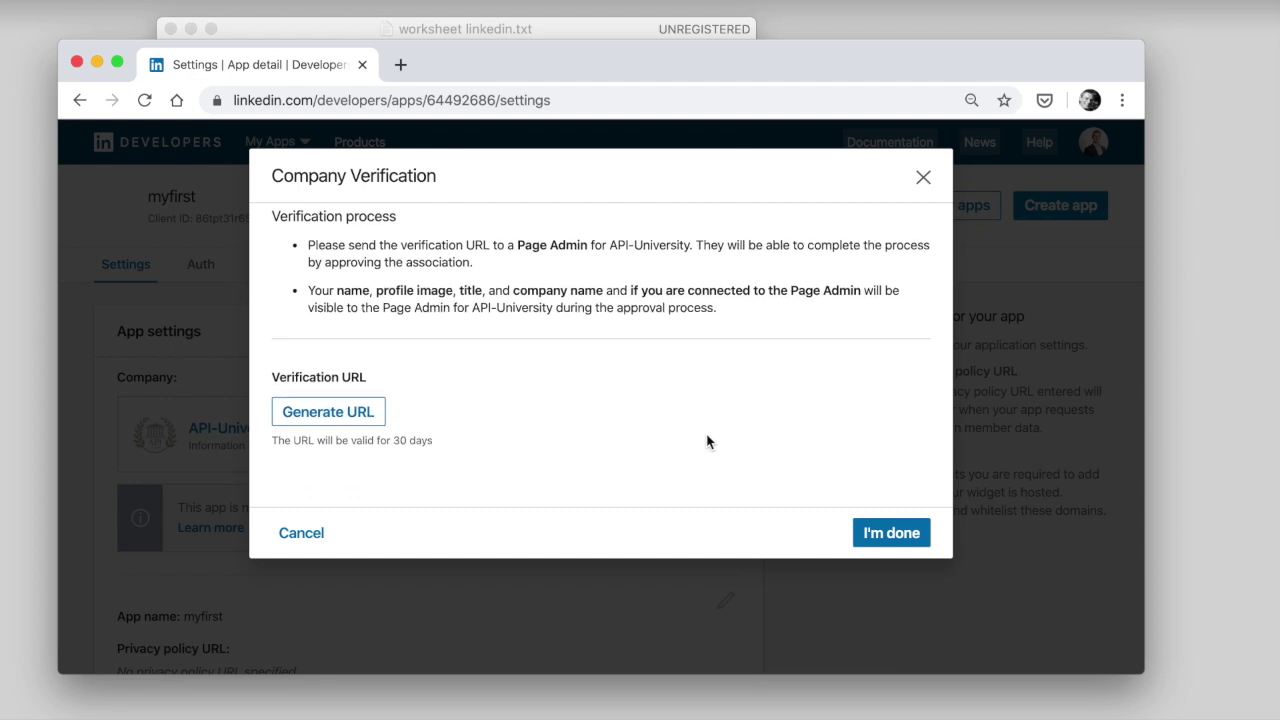
pyautogui.click(313, 420)
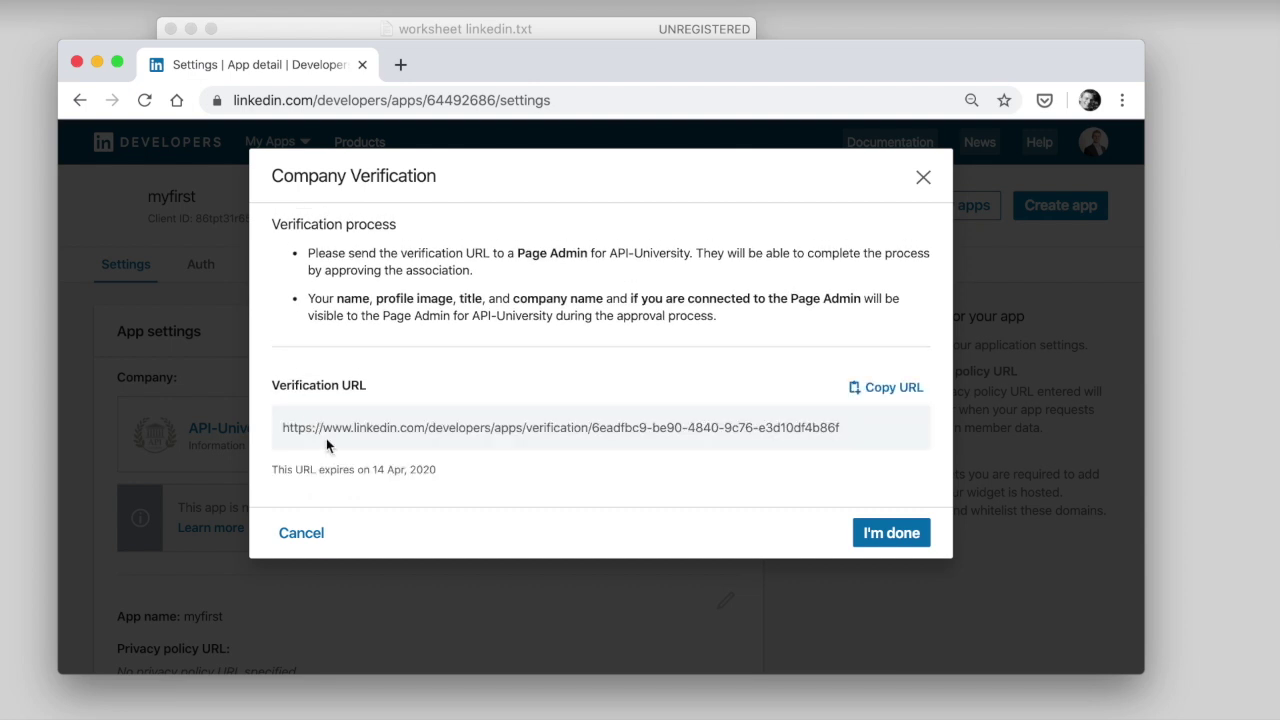
pyautogui.moveTo(281, 427); pyautogui.dragTo(888, 449)
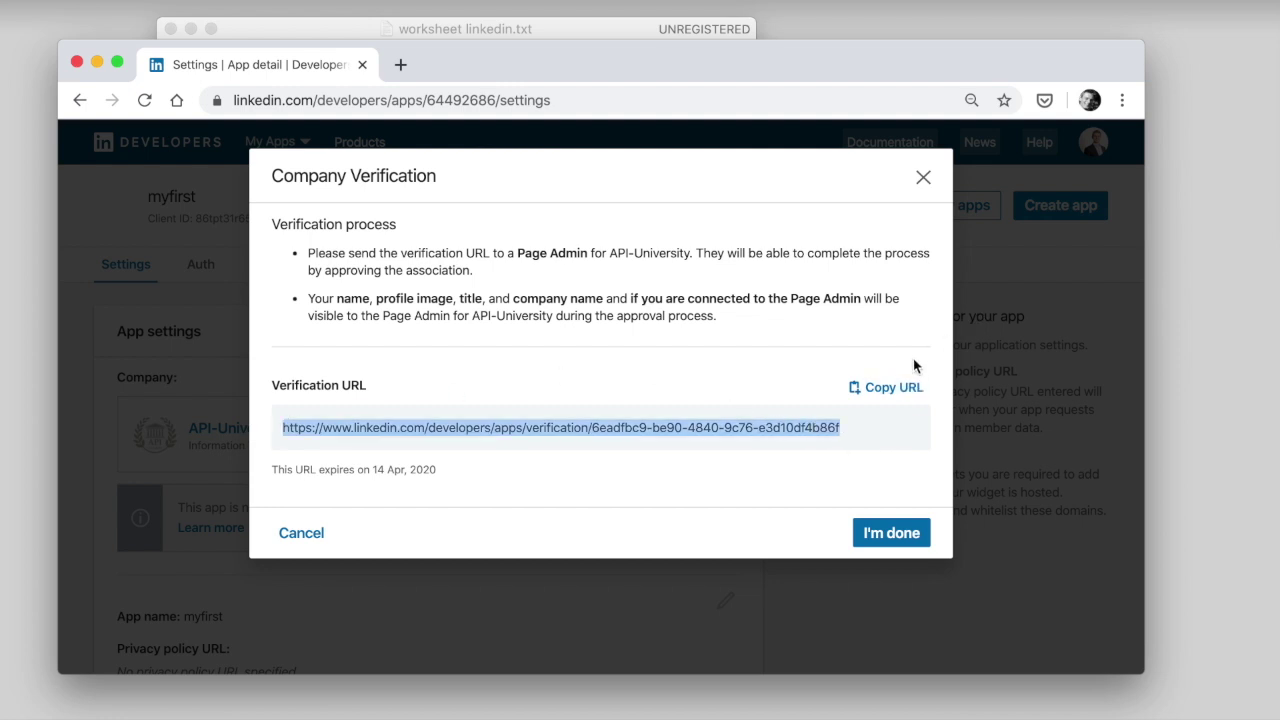
pyautogui.click(886, 387)
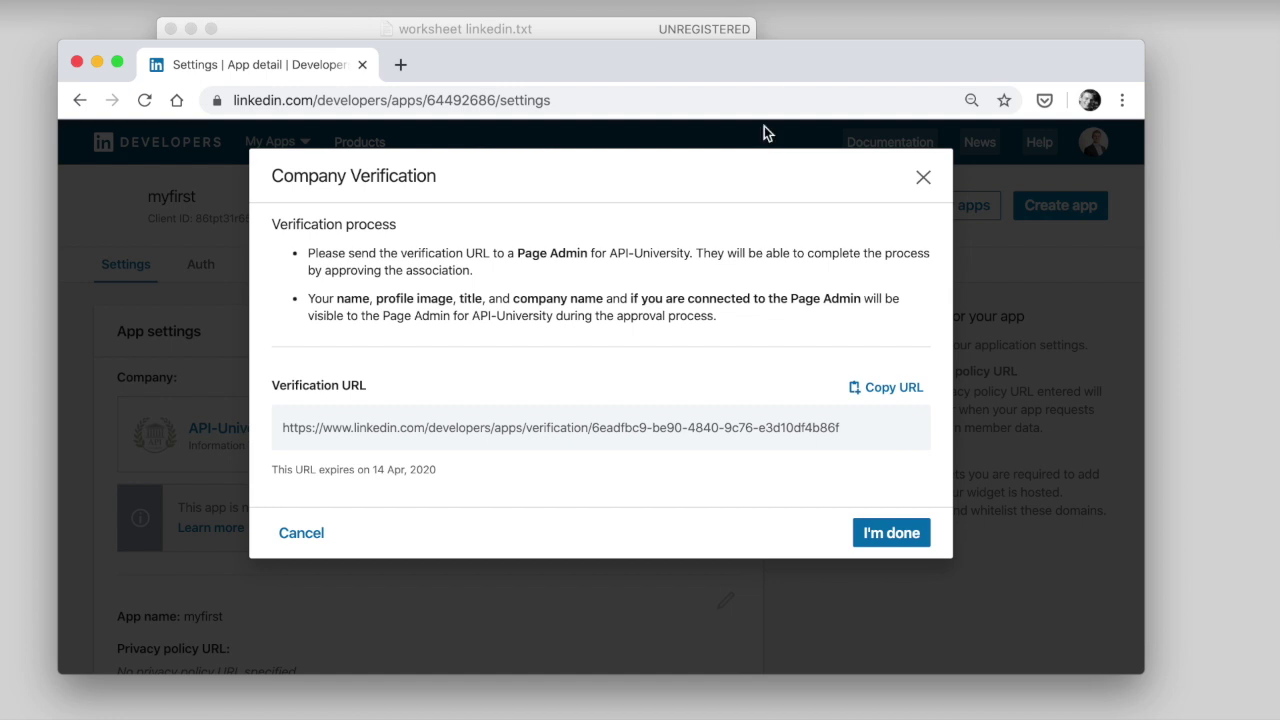
pyautogui.click(401, 64)
# Load the pasted verification URL, approve the myfirst–API-University link, and close that tab
pyautogui.press('super+v')
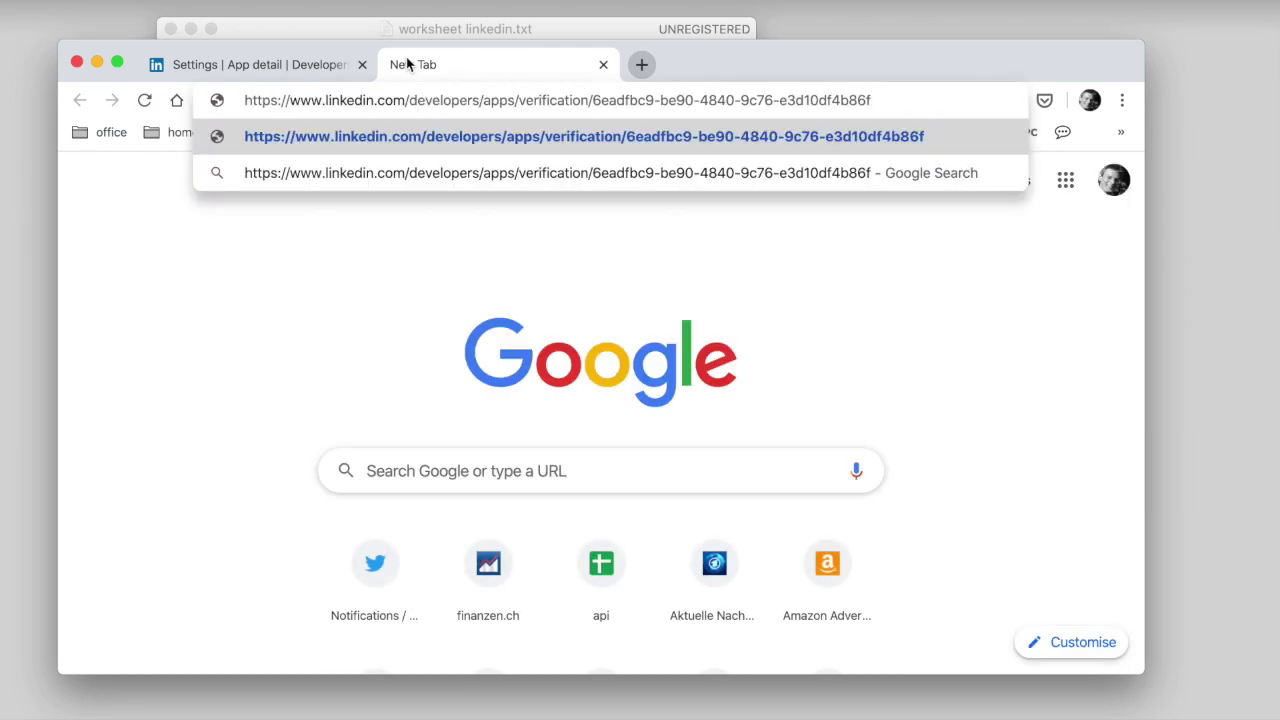
pyautogui.press('Return')
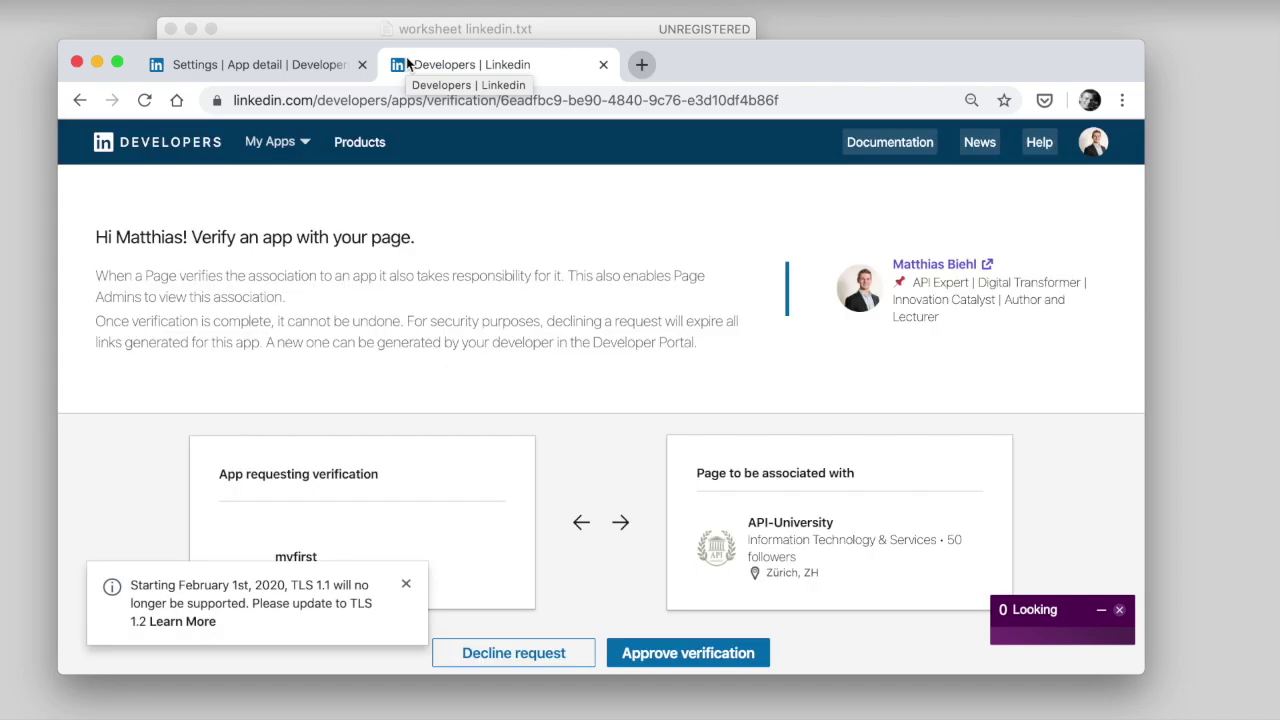
pyautogui.scroll(-3, 481, 268)
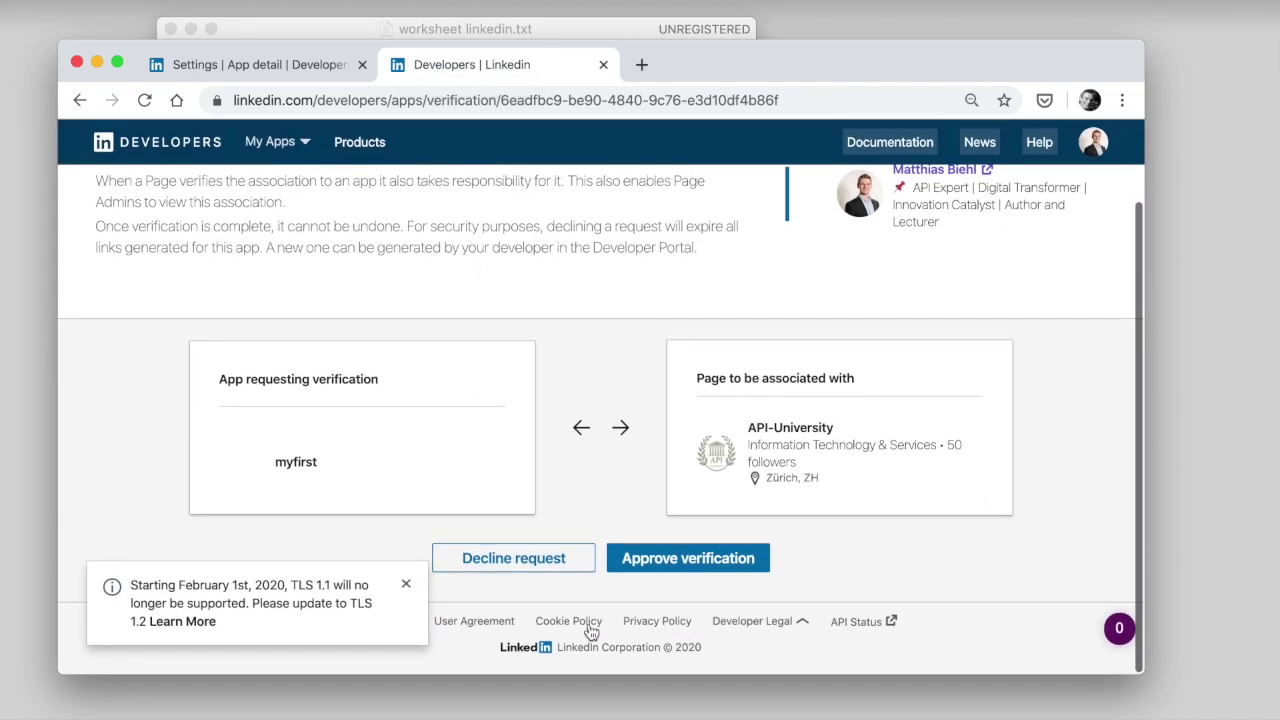
pyautogui.click(700, 563)
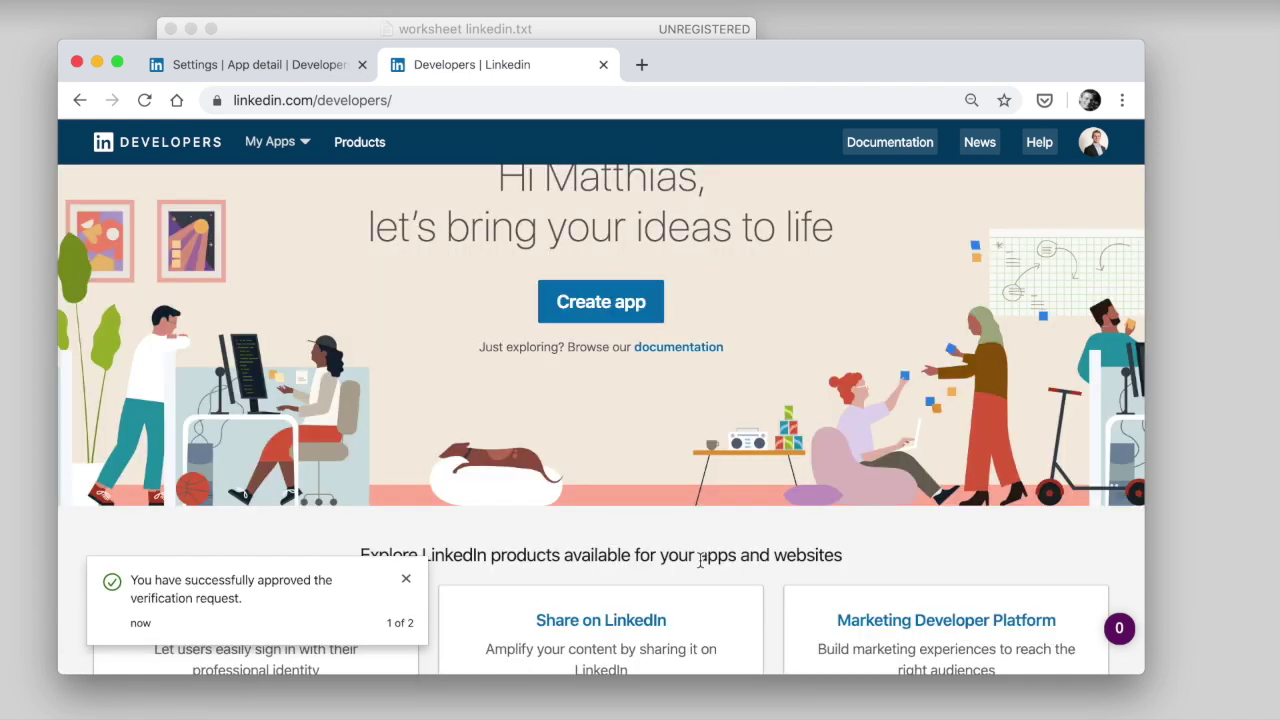
pyautogui.click(603, 66)
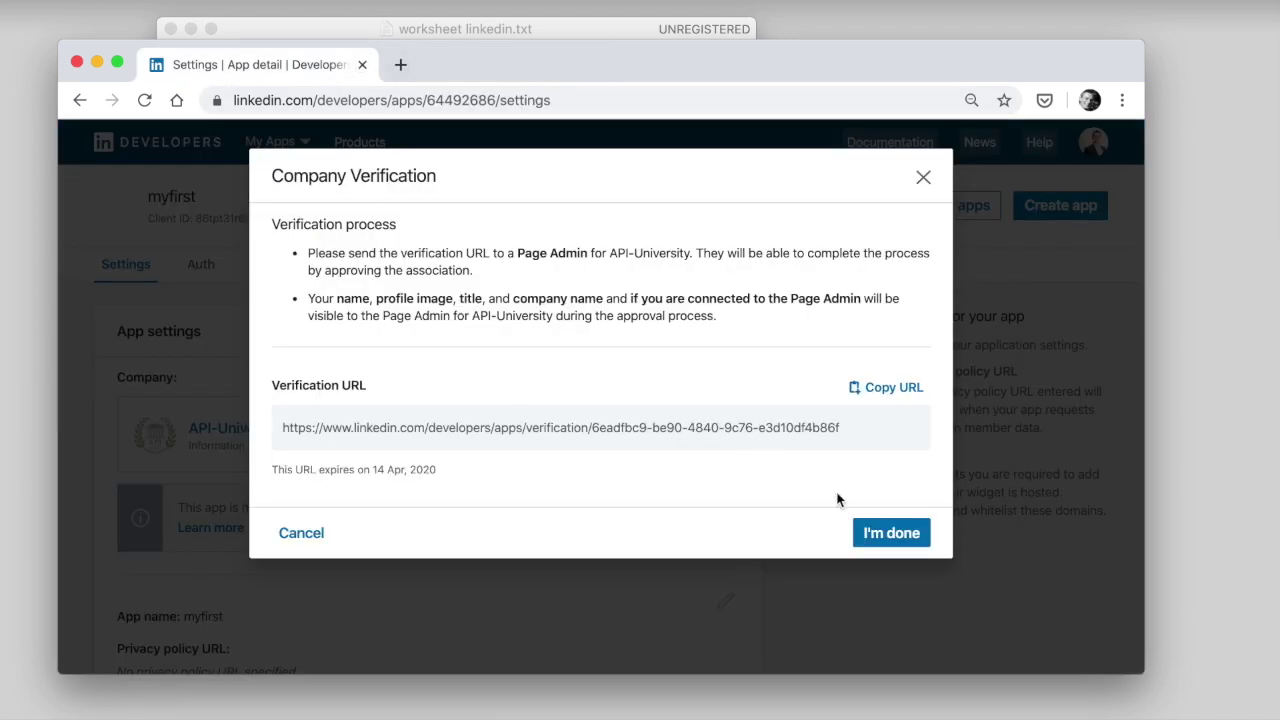
# Finish verification, reload Settings to confirm API-University is Verified, then view the Auth credentials
pyautogui.click(885, 533)
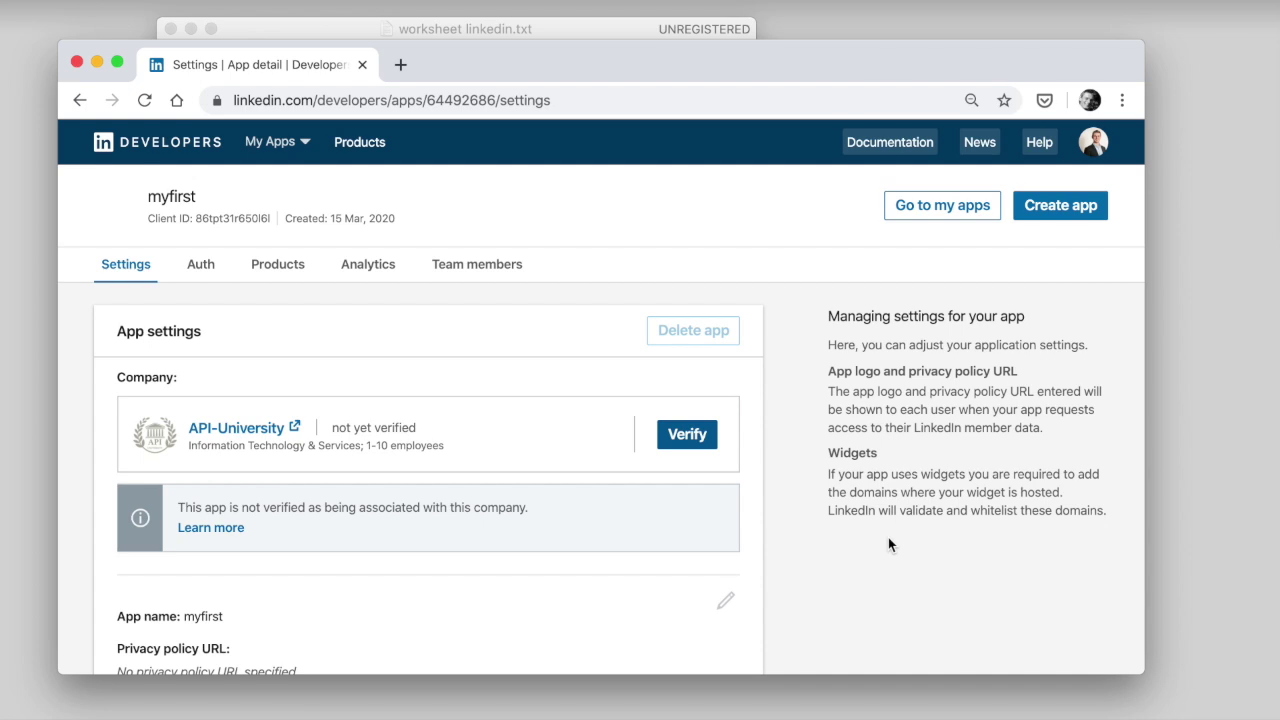
pyautogui.click(144, 100)
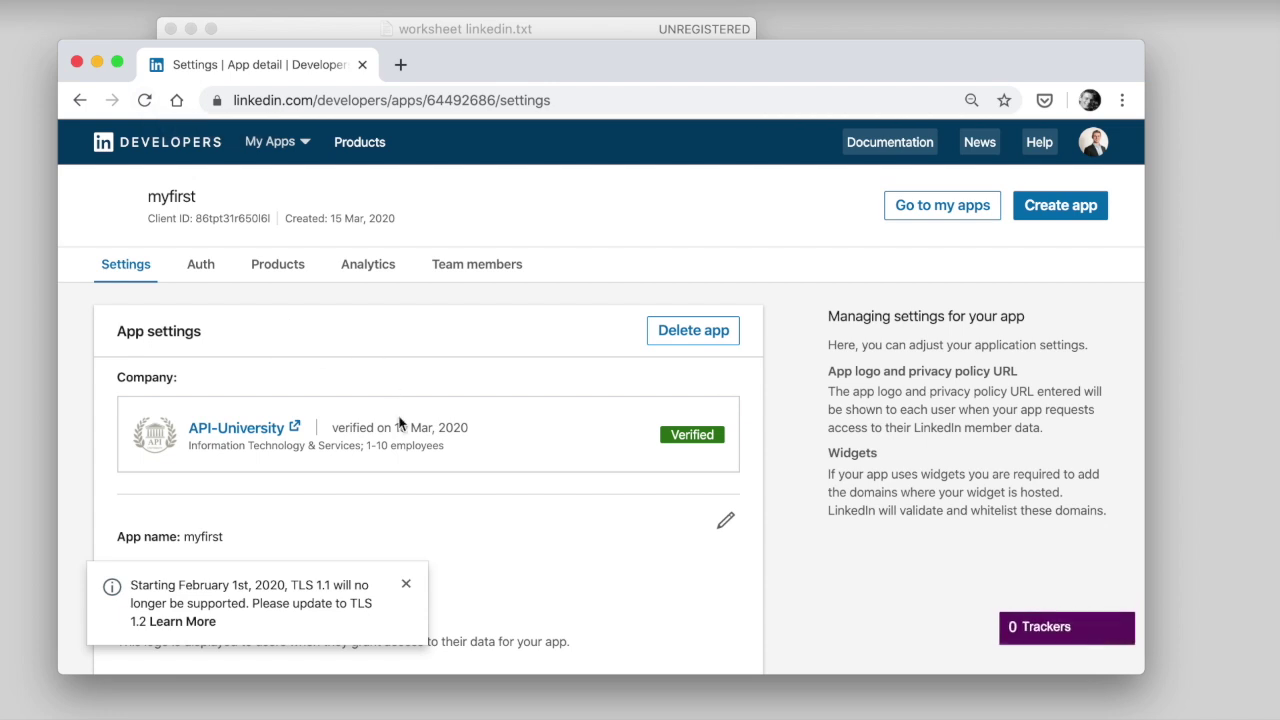
pyautogui.click(407, 584)
pyautogui.scroll(-5, 466, 543)
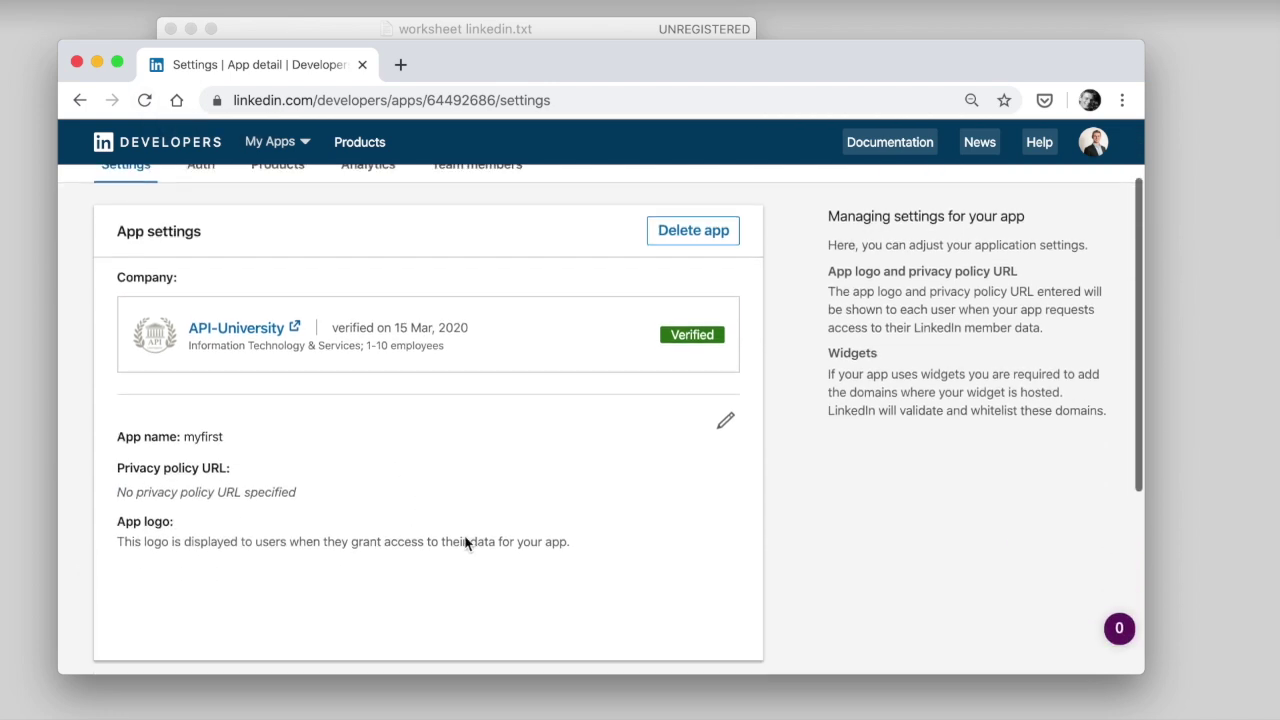
pyautogui.scroll(-3, 208, 400)
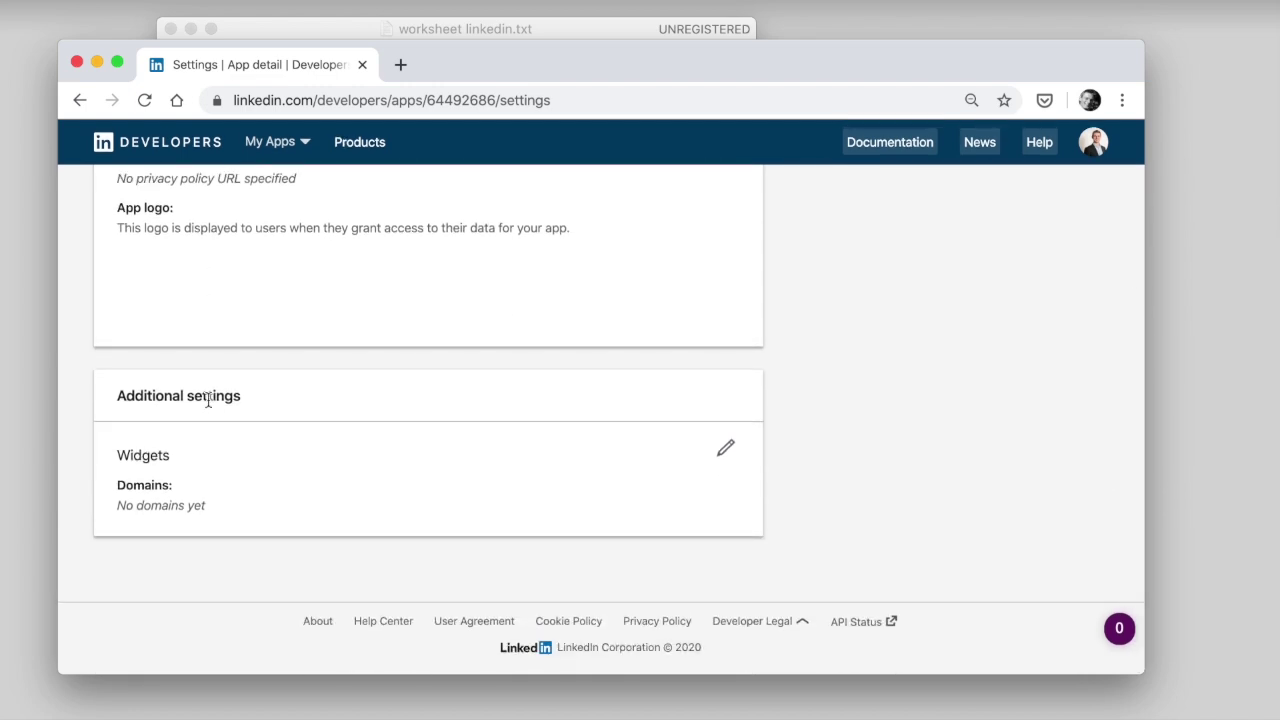
pyautogui.scroll(8, 208, 400)
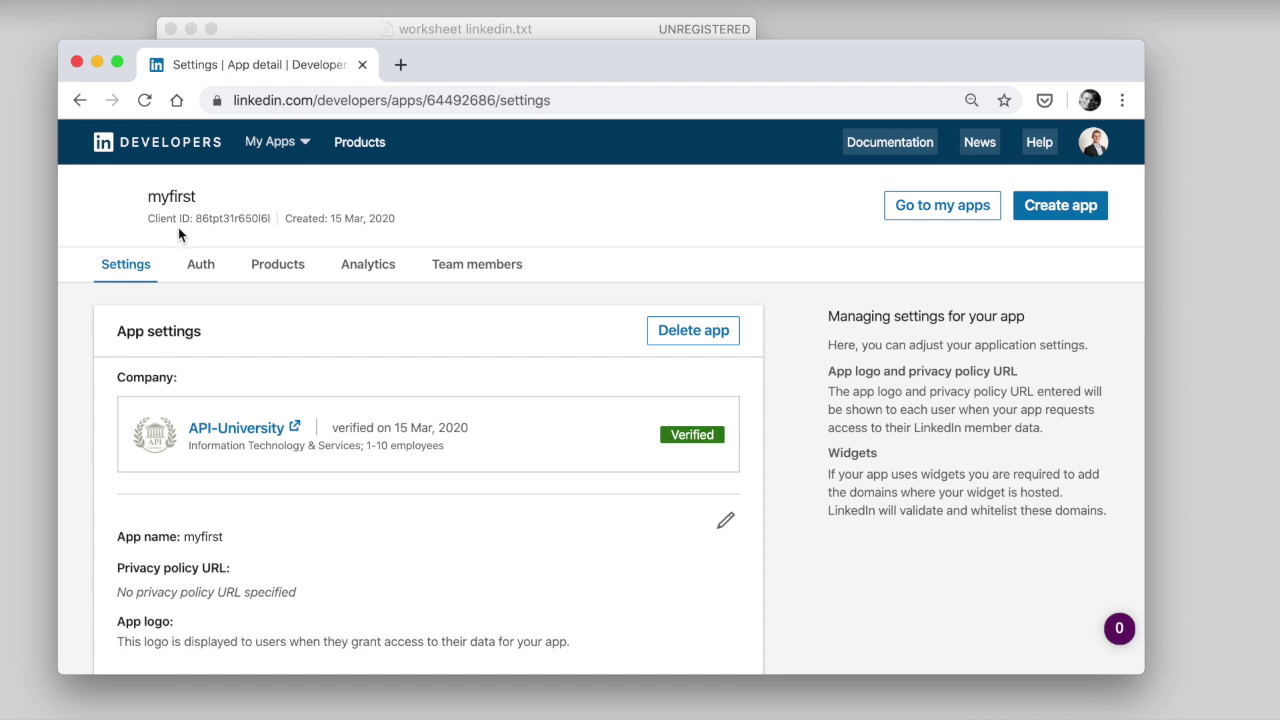
pyautogui.click(200, 266)
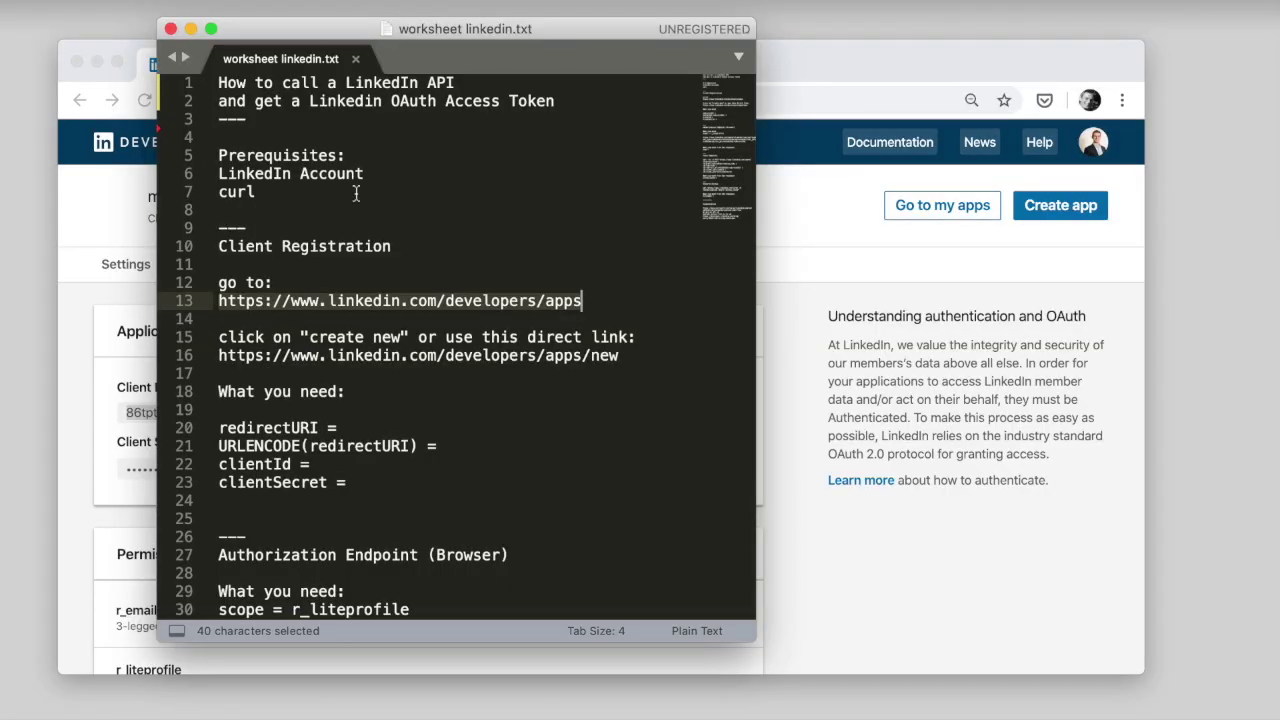
# Paste the Client ID after 'clientId =' on the worksheet
pyautogui.click(334, 464)
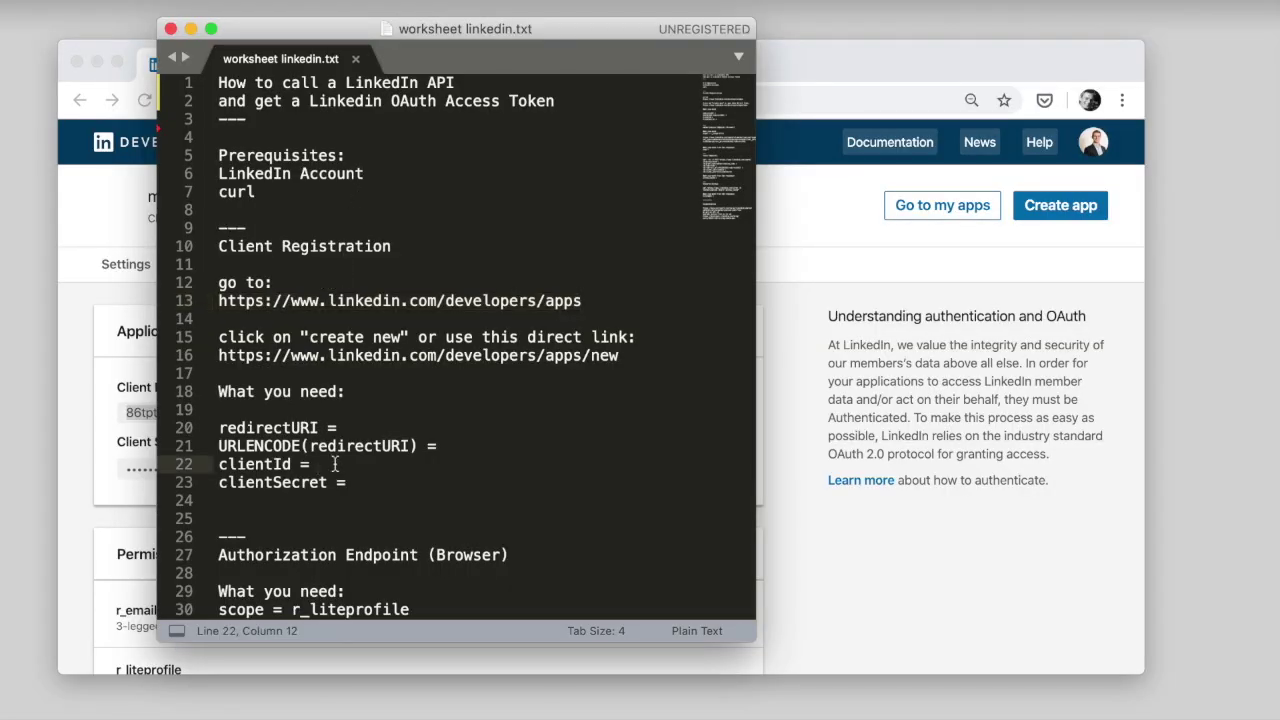
pyautogui.write('86tpt31r650l6l')
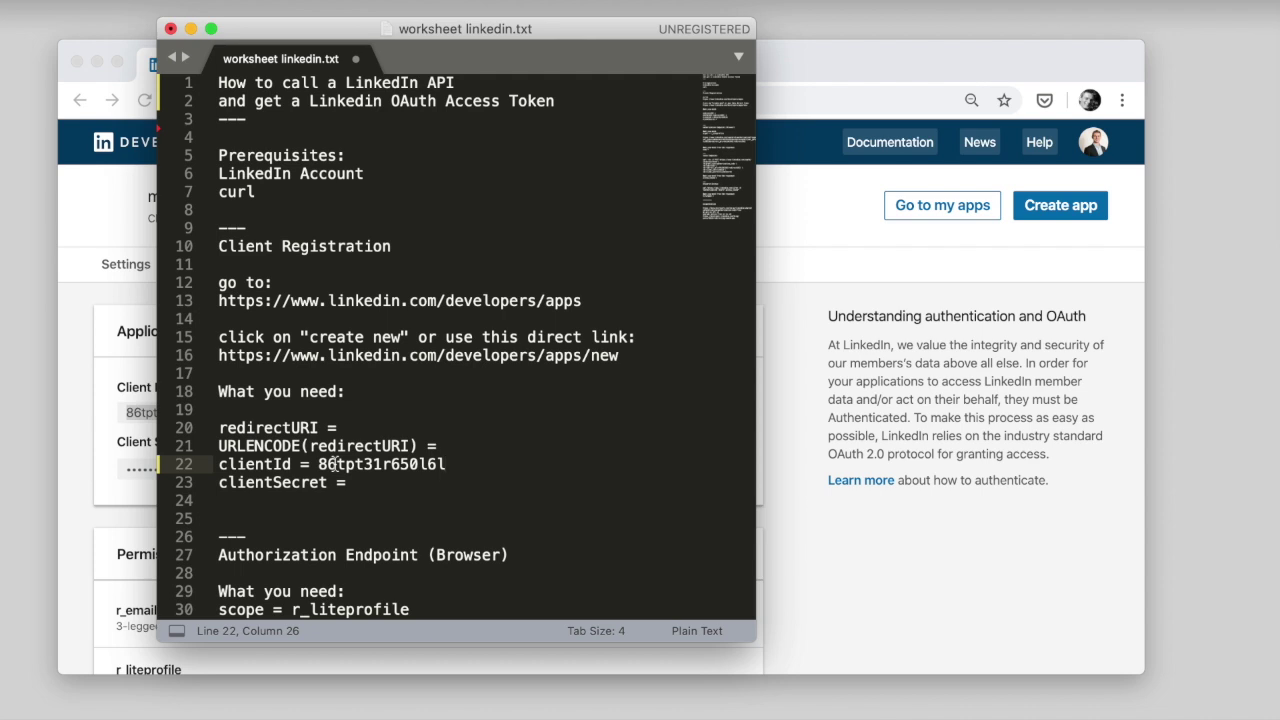
pyautogui.press('super+Tab')
# Reveal and copy the Client Secret, then paste it after 'clientSecret ='
pyautogui.click(320, 470)
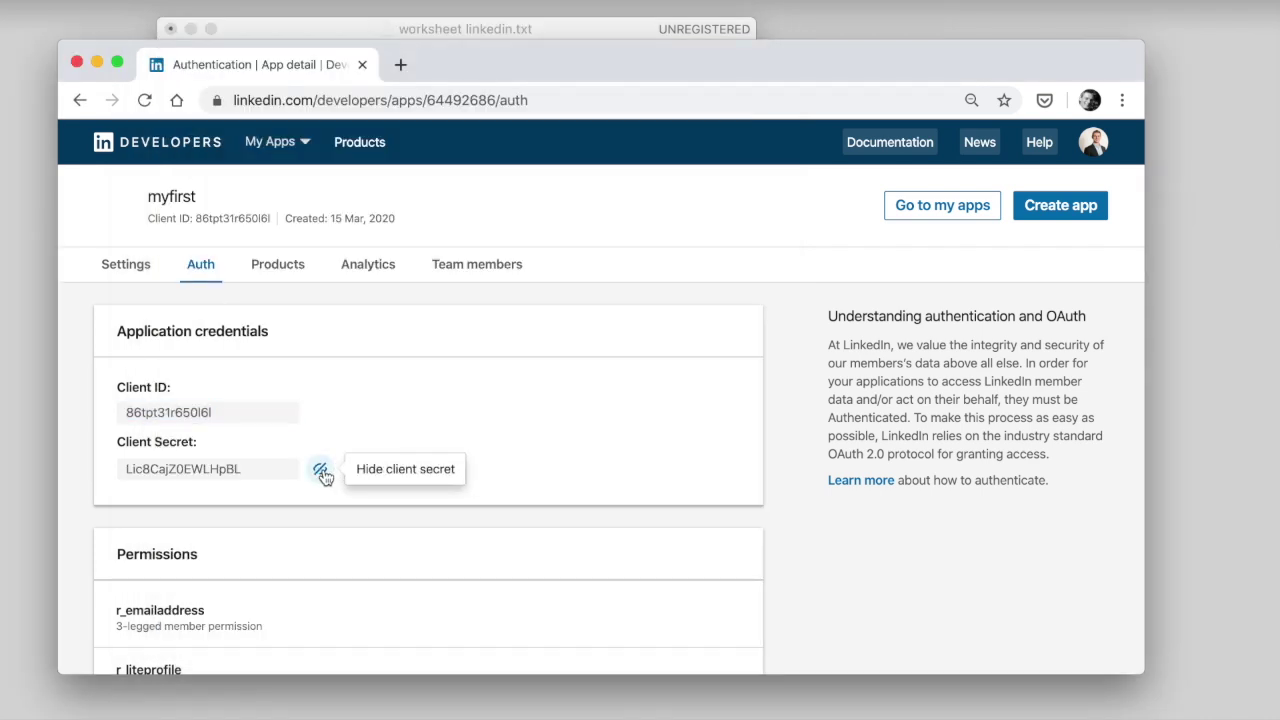
pyautogui.doubleClick(263, 470)
pyautogui.press('super+c')
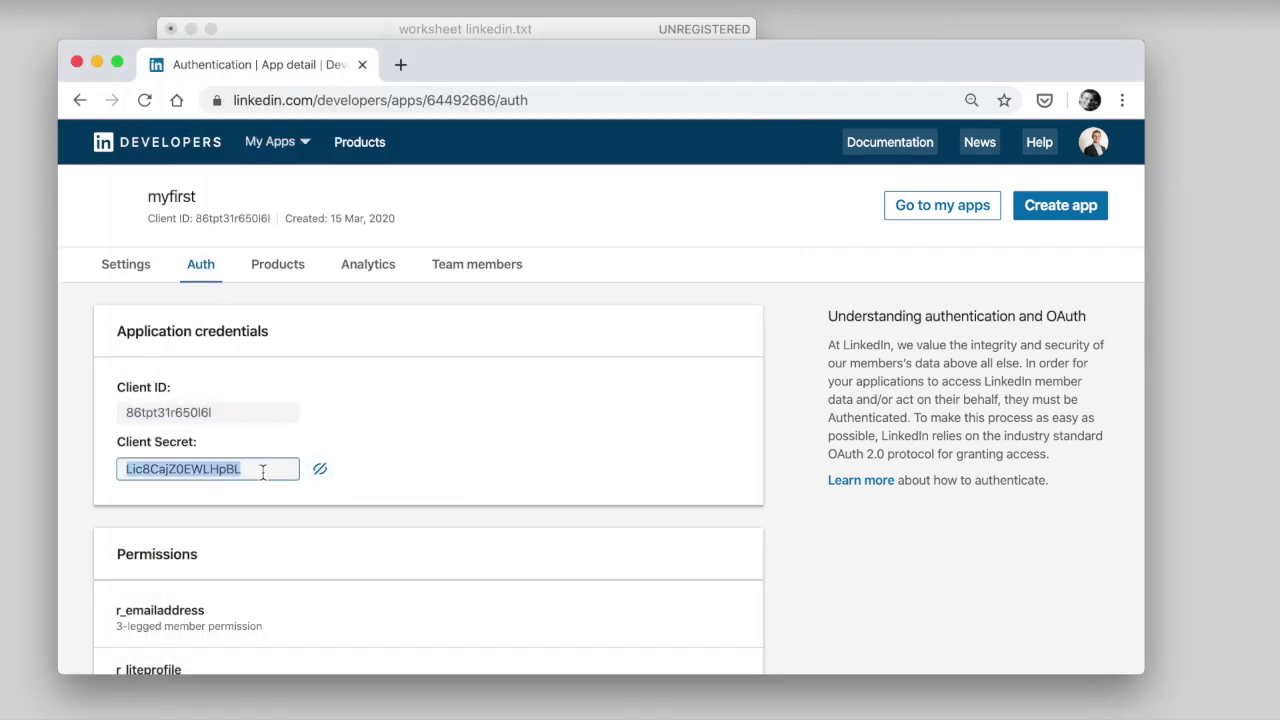
pyautogui.press('super+Tab')
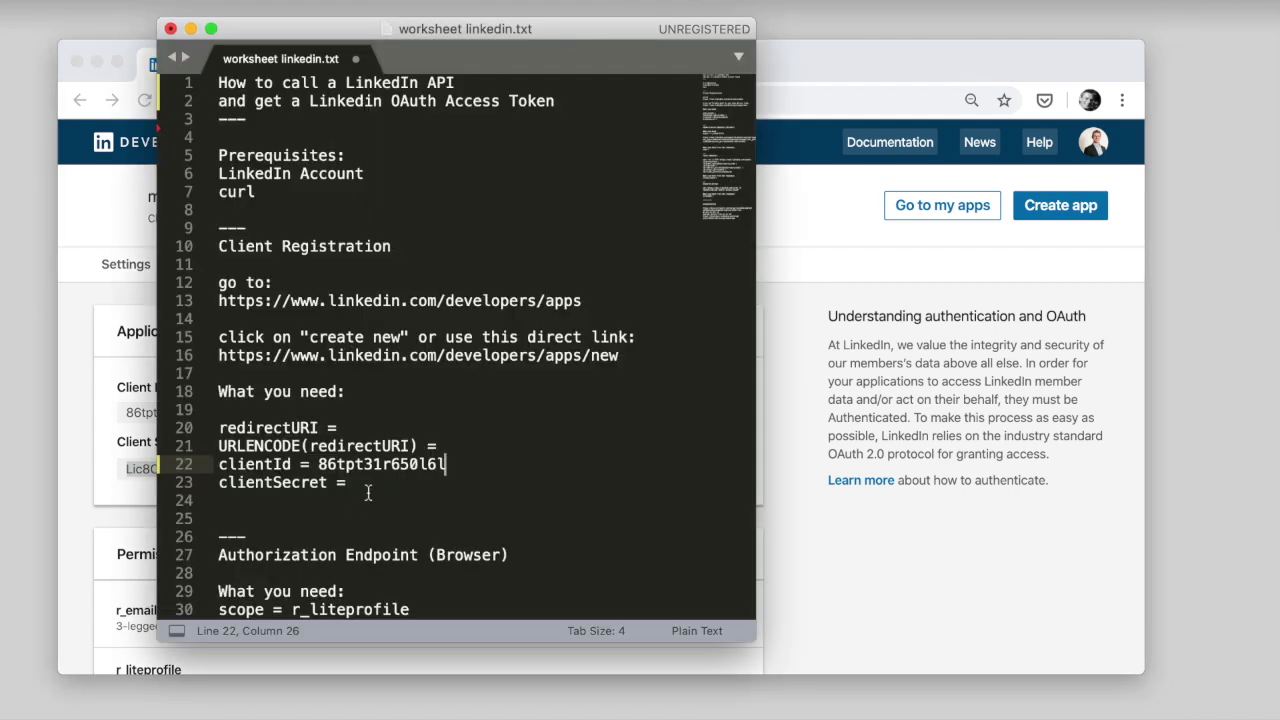
pyautogui.click(386, 482)
pyautogui.press('super+v')
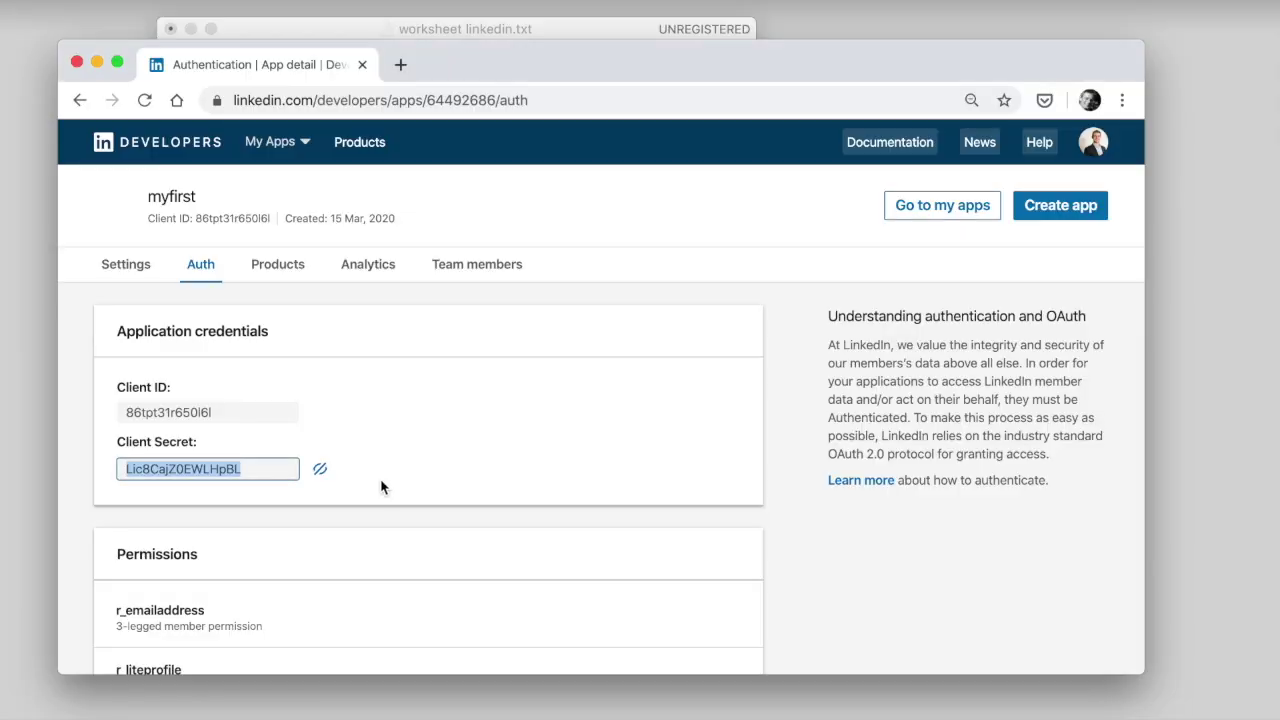
pyautogui.scroll(-4, 381, 487)
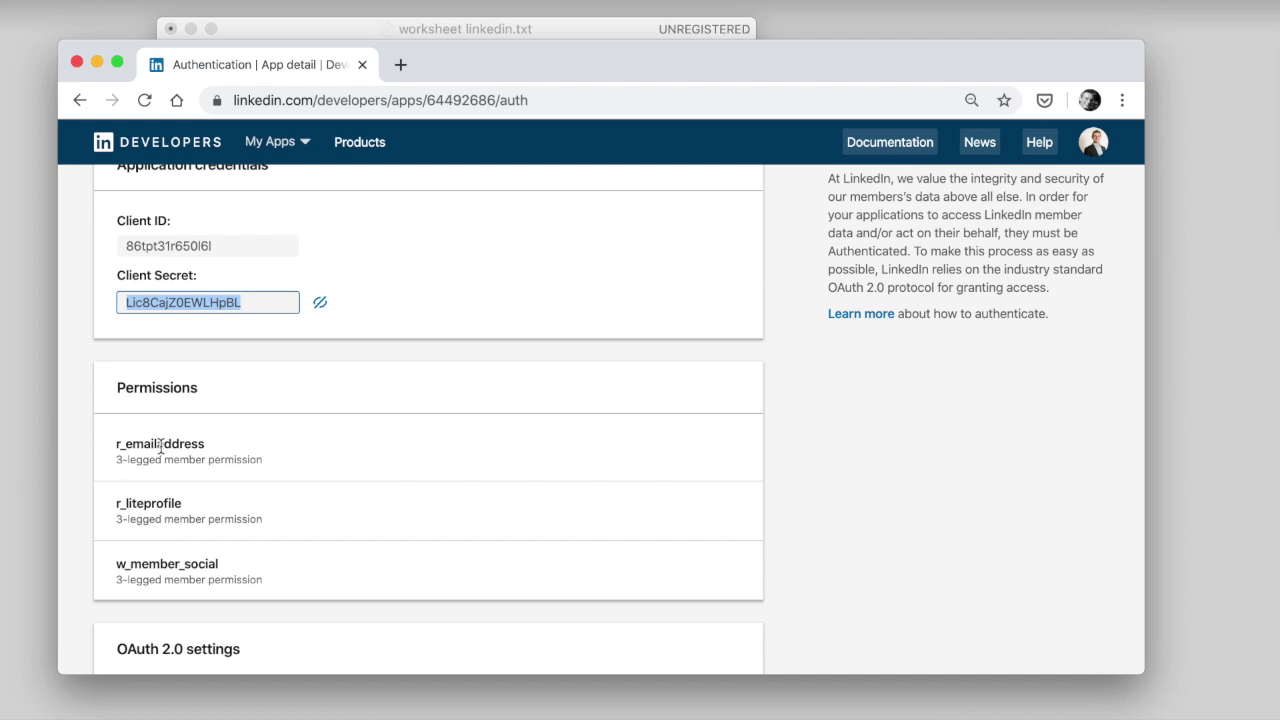
# Deselect the Client Secret and edit Redirect URLs under OAuth 2.0 settings
pyautogui.scroll(-2, 167, 560)
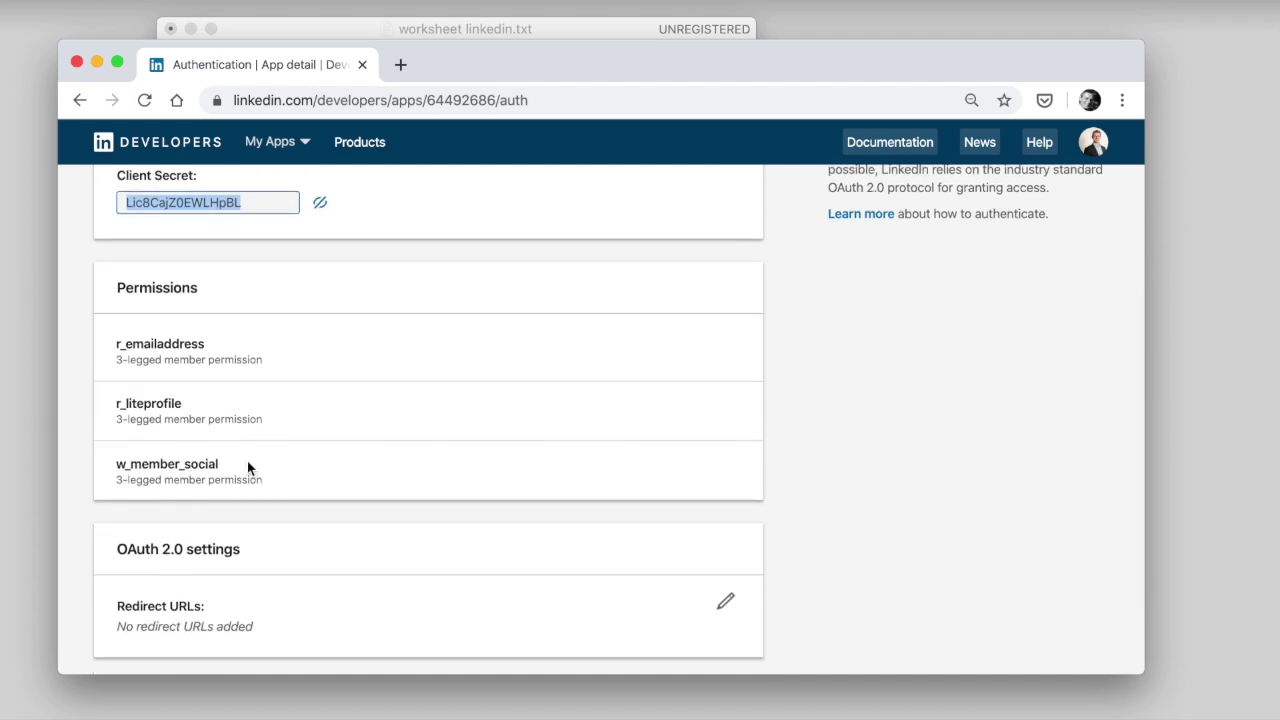
pyautogui.click(292, 480)
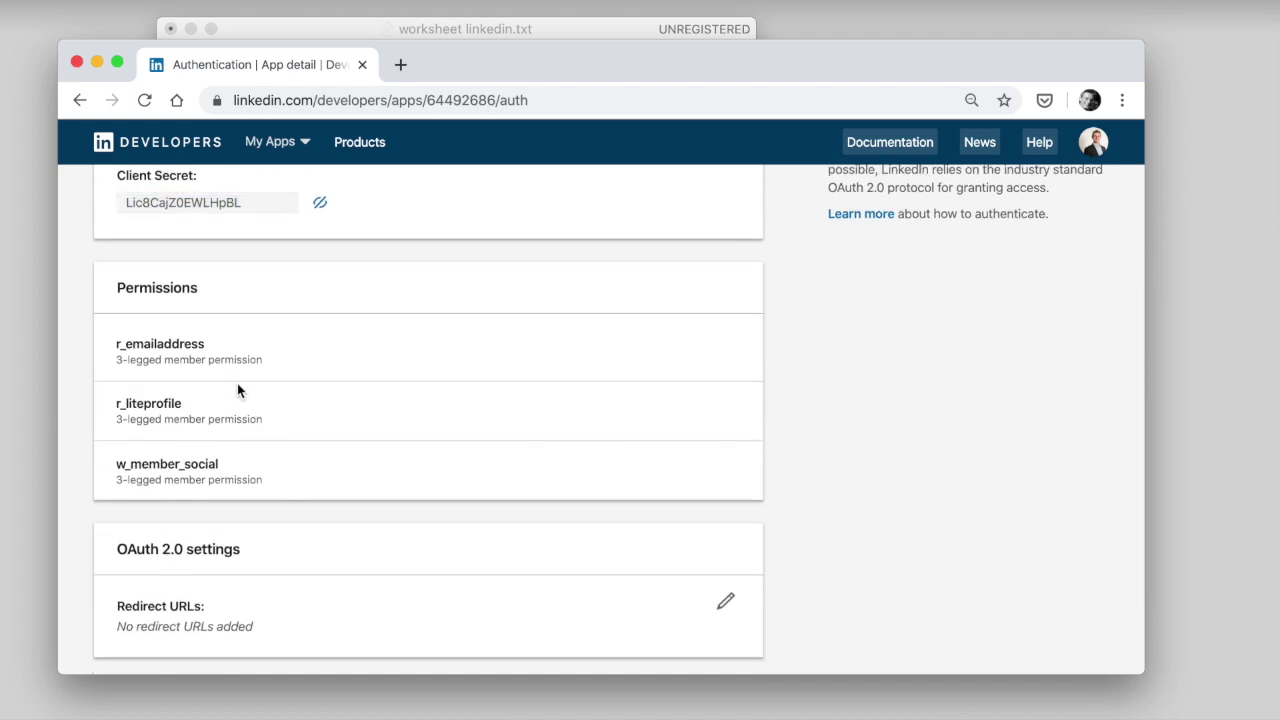
pyautogui.scroll(1, 238, 390)
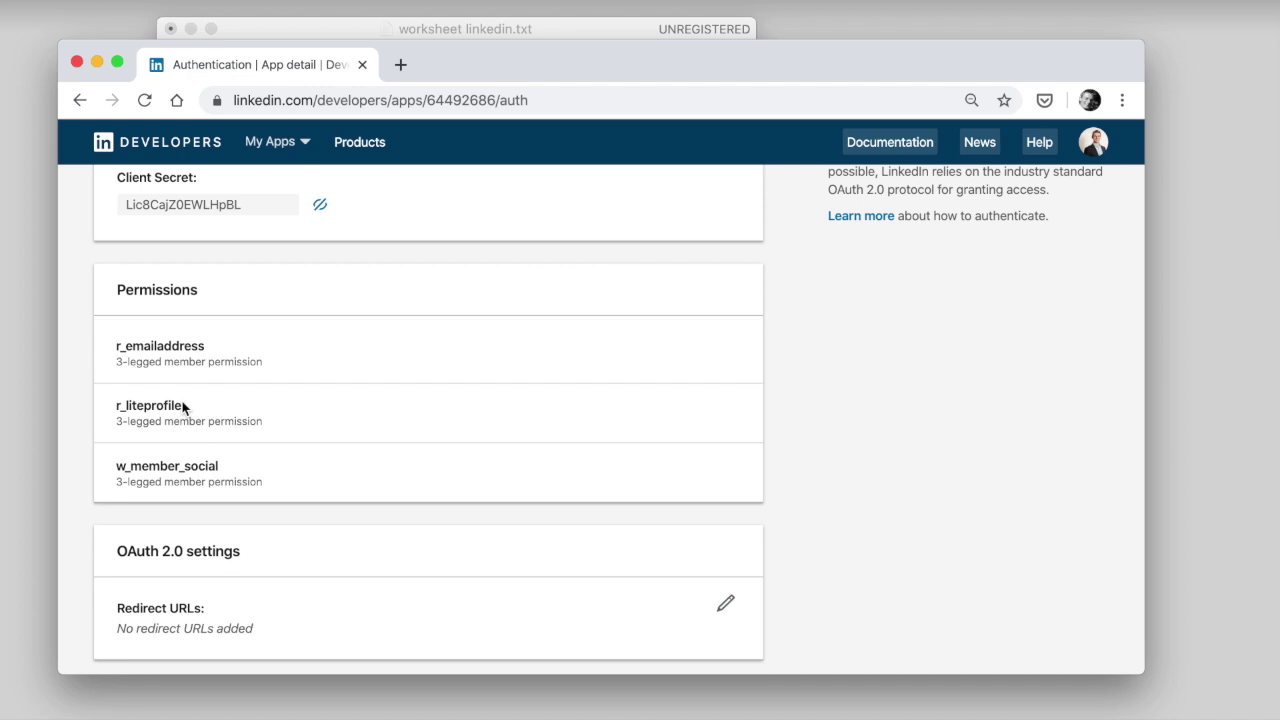
pyautogui.scroll(-3, 182, 407)
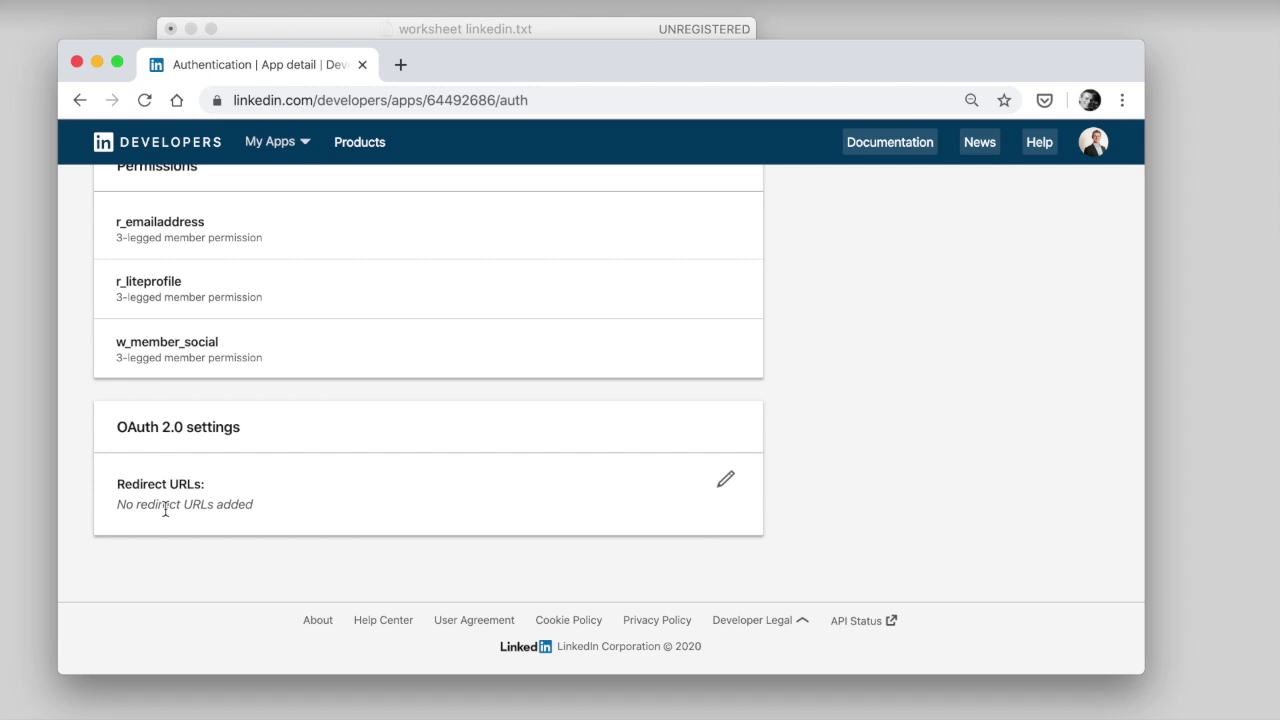
pyautogui.click(725, 479)
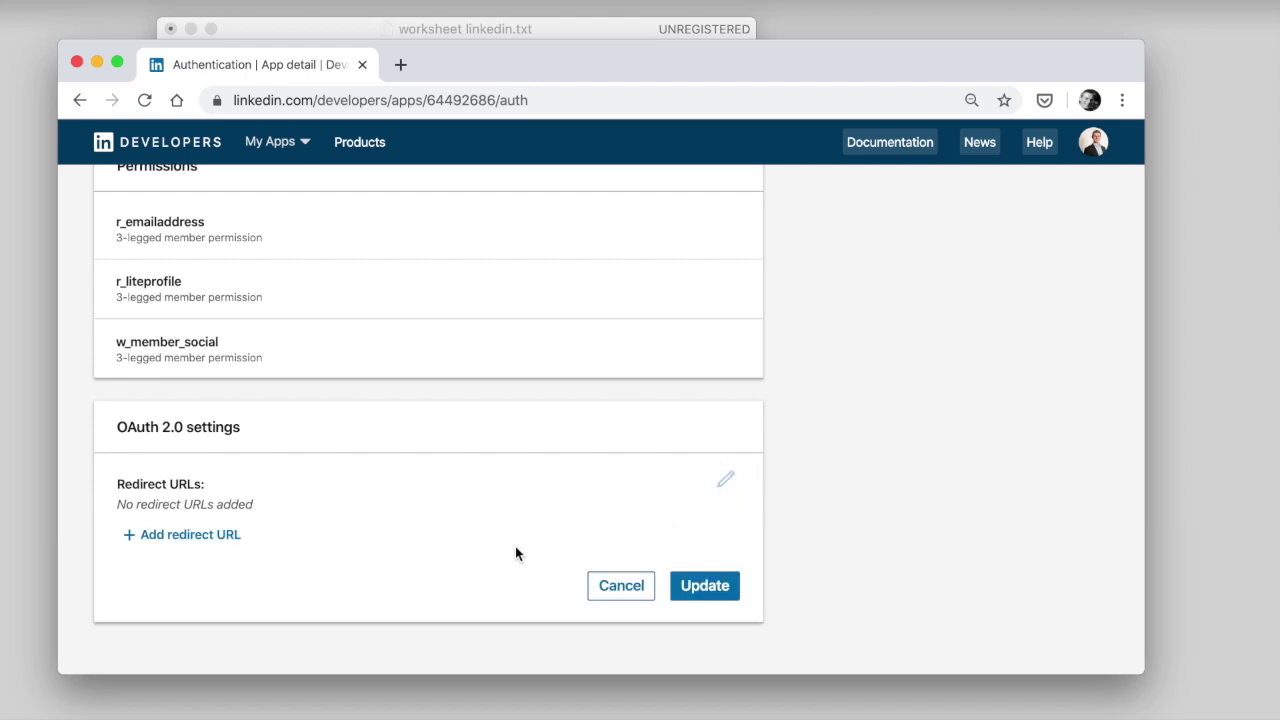
pyautogui.click(171, 534)
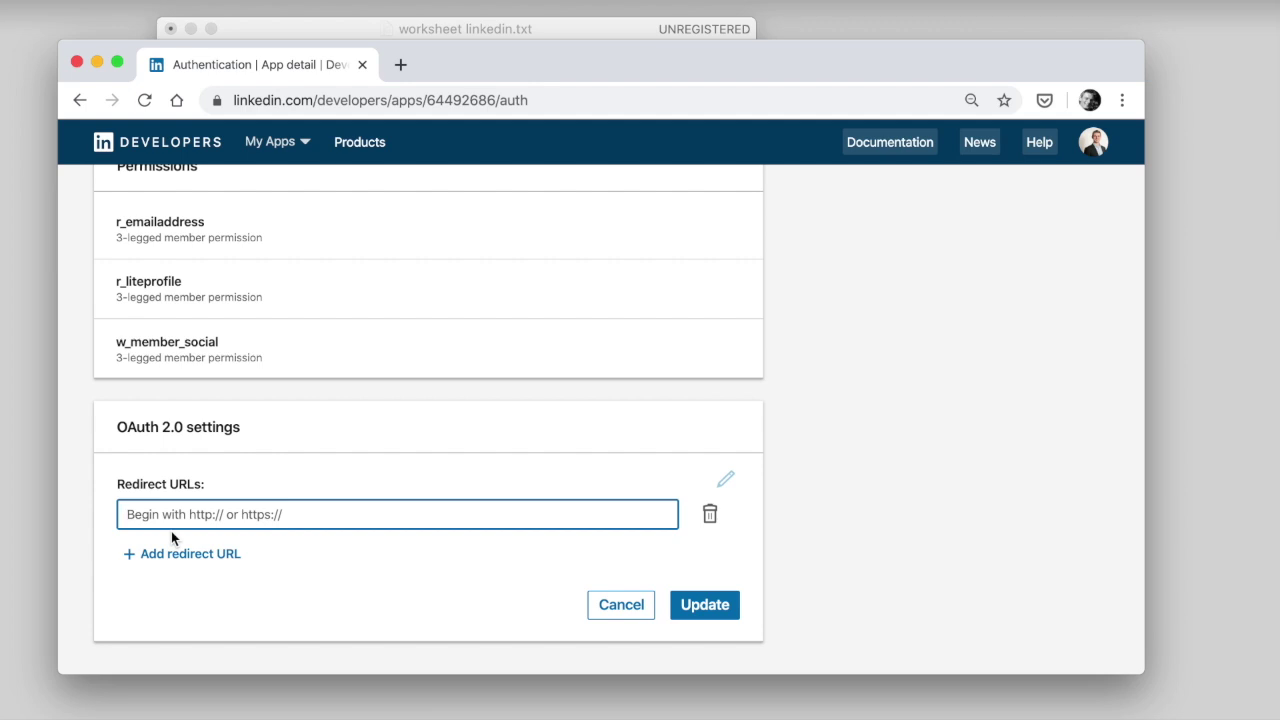
pyautogui.write('https://api-university.com')
pyautogui.click(708, 605)
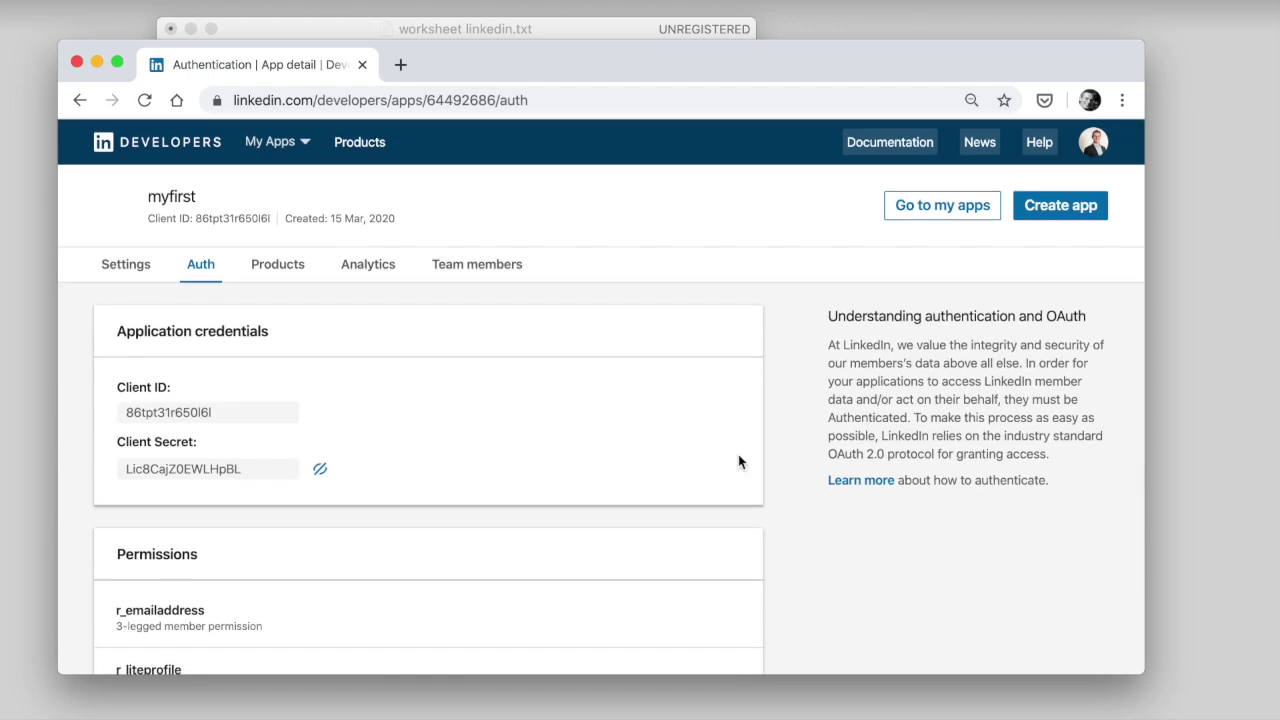
pyautogui.scroll(-2, 738, 461)
# Go back to the My apps list, then move the browser aside to bring up the Sublime worksheet
pyautogui.scroll(2, 738, 461)
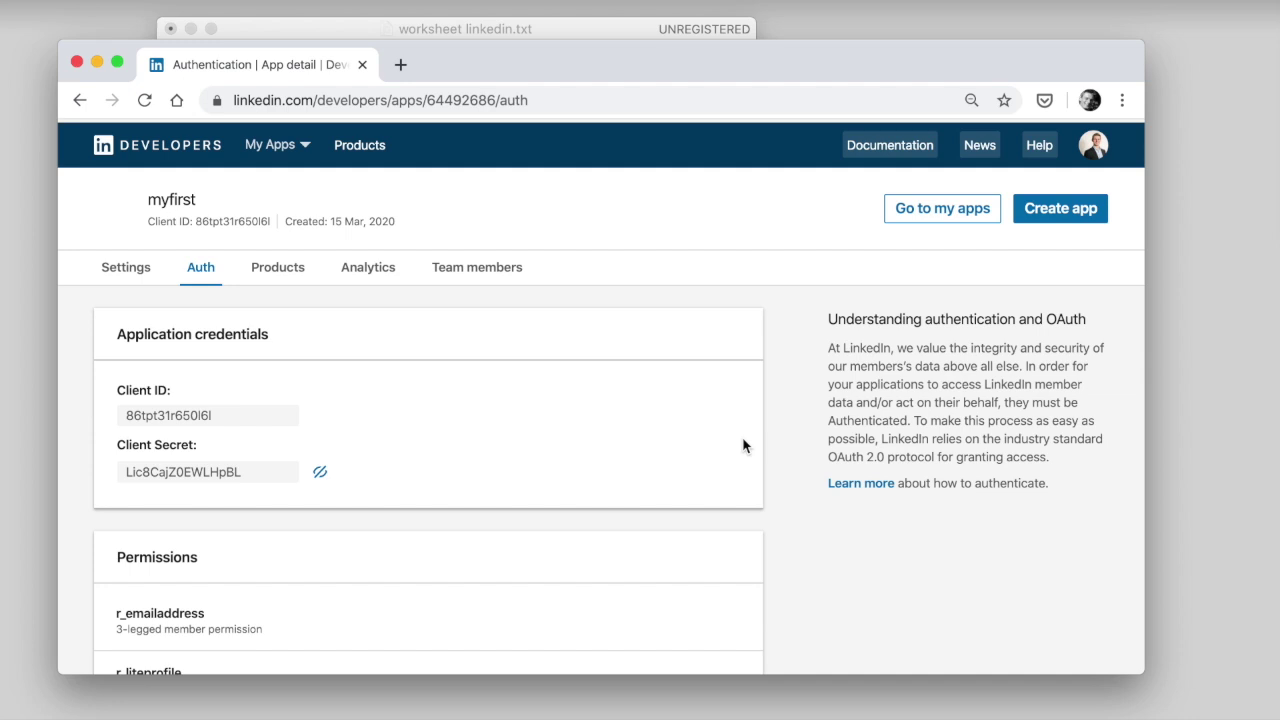
pyautogui.click(278, 272)
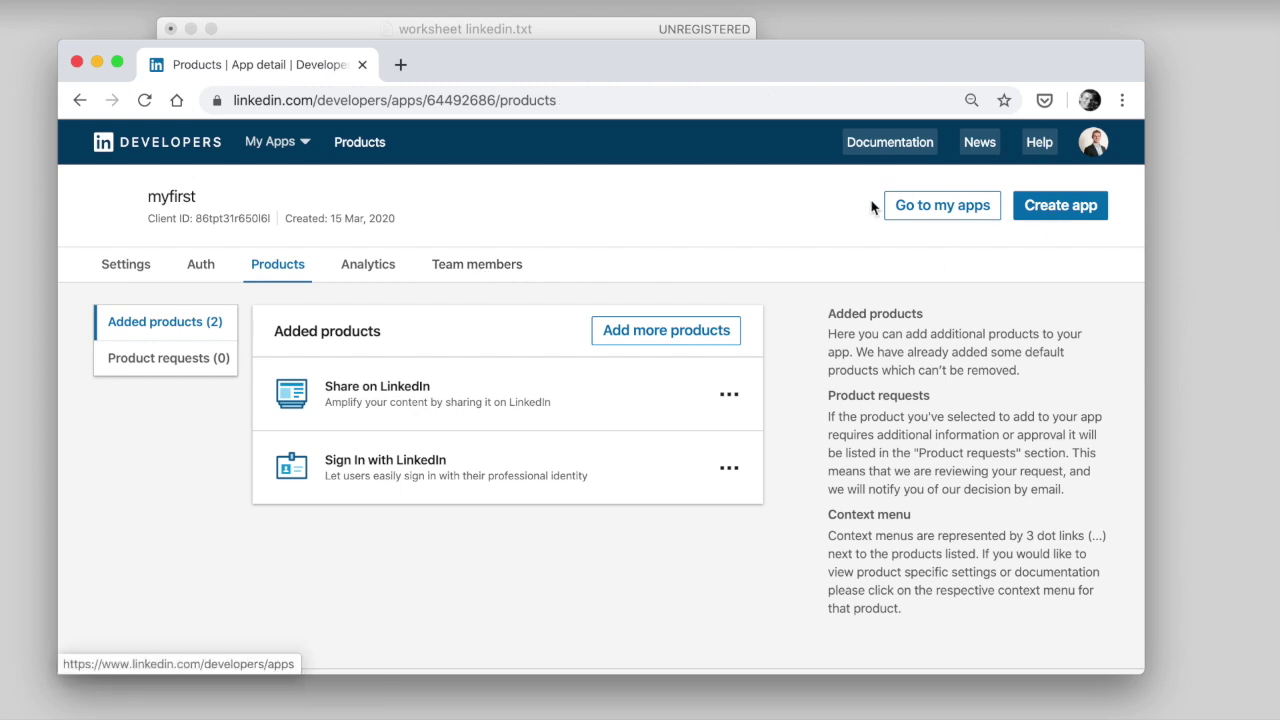
pyautogui.click(914, 207)
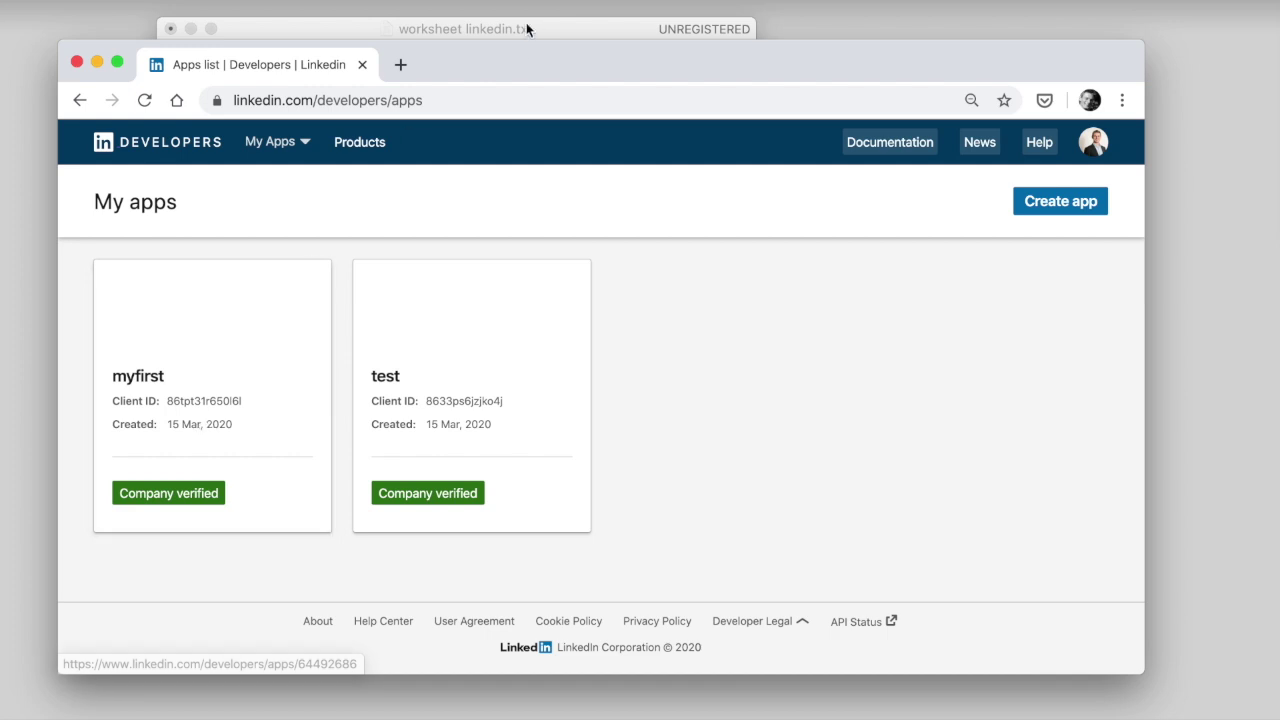
pyautogui.moveTo(530, 47); pyautogui.dragTo(599, 333)
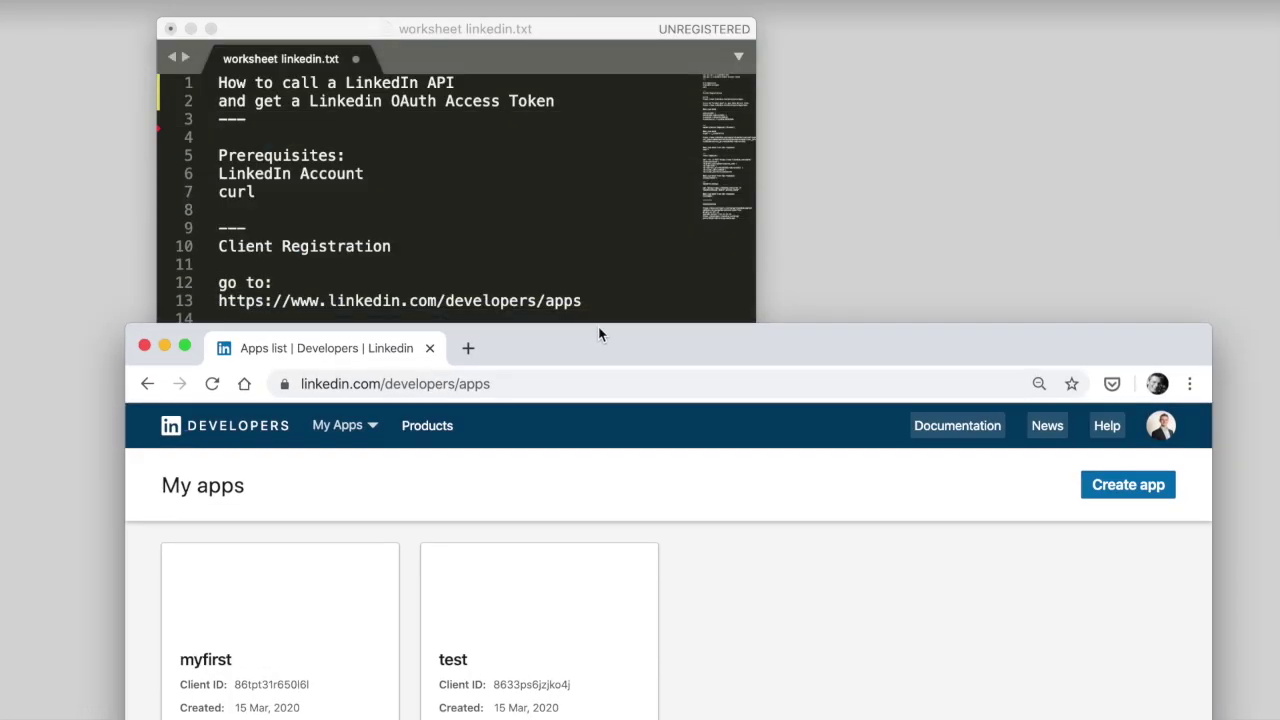
pyautogui.click(563, 205)
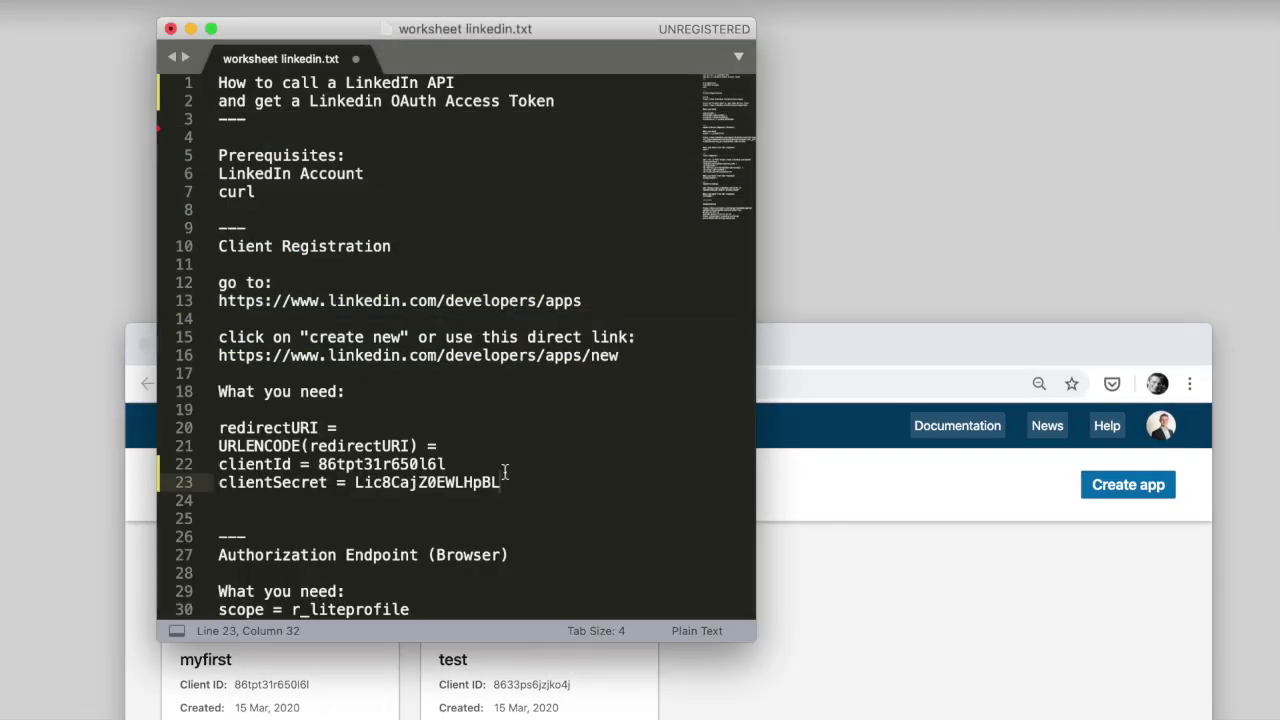
pyautogui.click(395, 427)
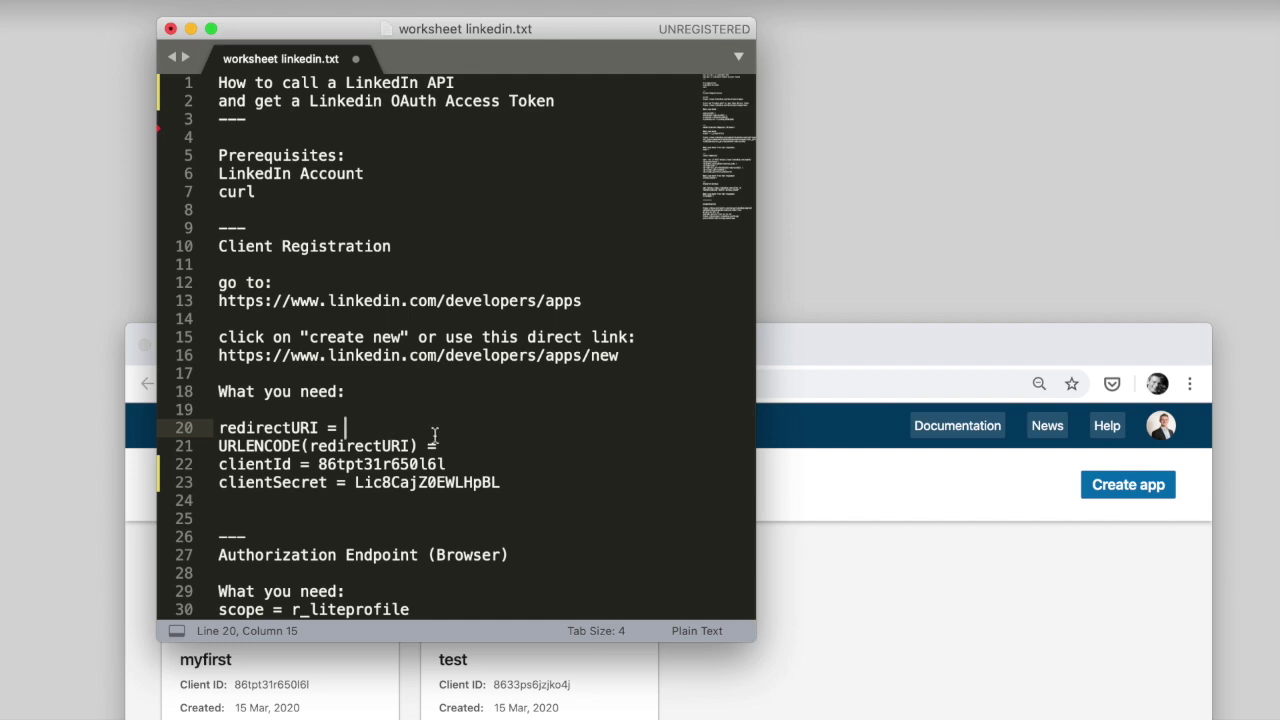
pyautogui.write('https://api-univers')
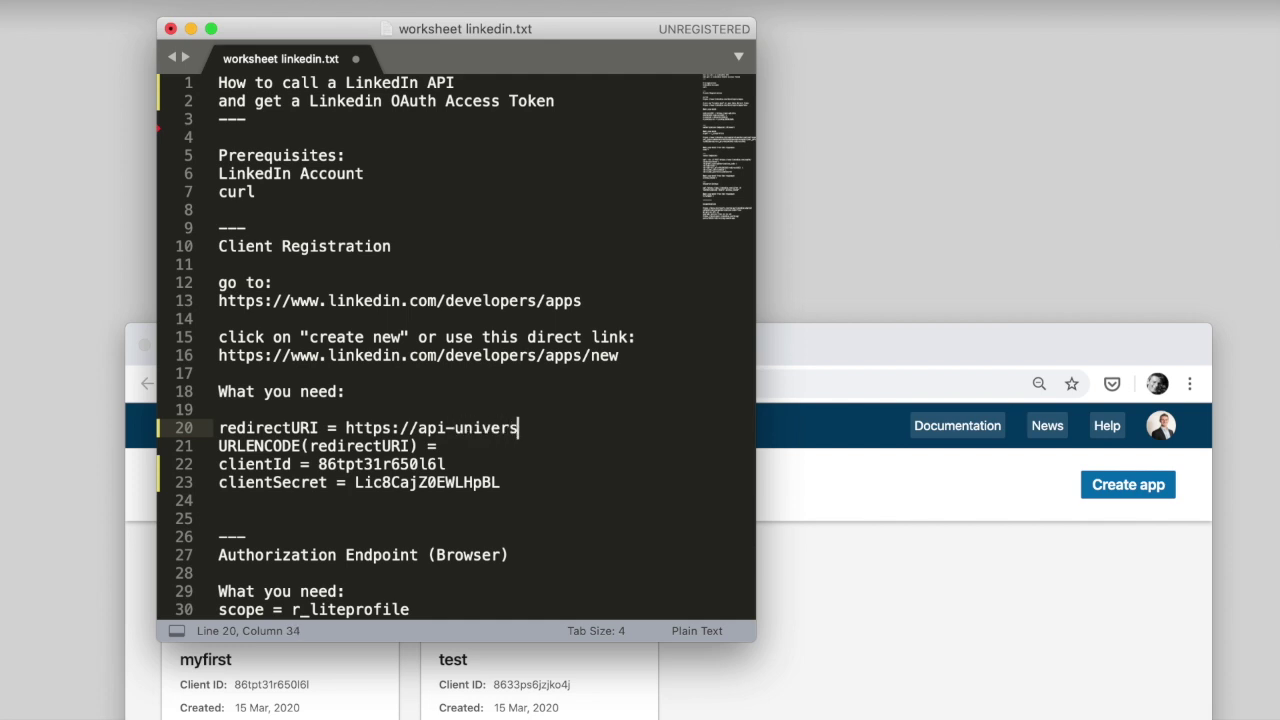
pyautogui.write('ity.com')
pyautogui.hotkey('shift', 'Left')
pyautogui.hotkey('shift', 'Left')
pyautogui.hotkey('shift', 'Left')
pyautogui.hotkey('shift', 'Left')
pyautogui.hotkey('shift', 'Left')
pyautogui.hotkey('shift', 'Left')
pyautogui.hotkey('shift', 'Left')
pyautogui.hotkey('shift', 'Left')
pyautogui.hotkey('shift', 'Left')
pyautogui.hotkey('shift', 'Left')
pyautogui.hotkey('shift', 'Left')
pyautogui.hotkey('shift', 'Left')
pyautogui.hotkey('shift', 'Left')
pyautogui.hotkey('shift', 'Left')
pyautogui.hotkey('shift', 'Left')
pyautogui.hotkey('shift', 'Left')
pyautogui.hotkey('shift', 'Left')
pyautogui.hotkey('shift', 'Left')
pyautogui.hotkey('shift', 'Left')
pyautogui.hotkey('shift', 'Left')
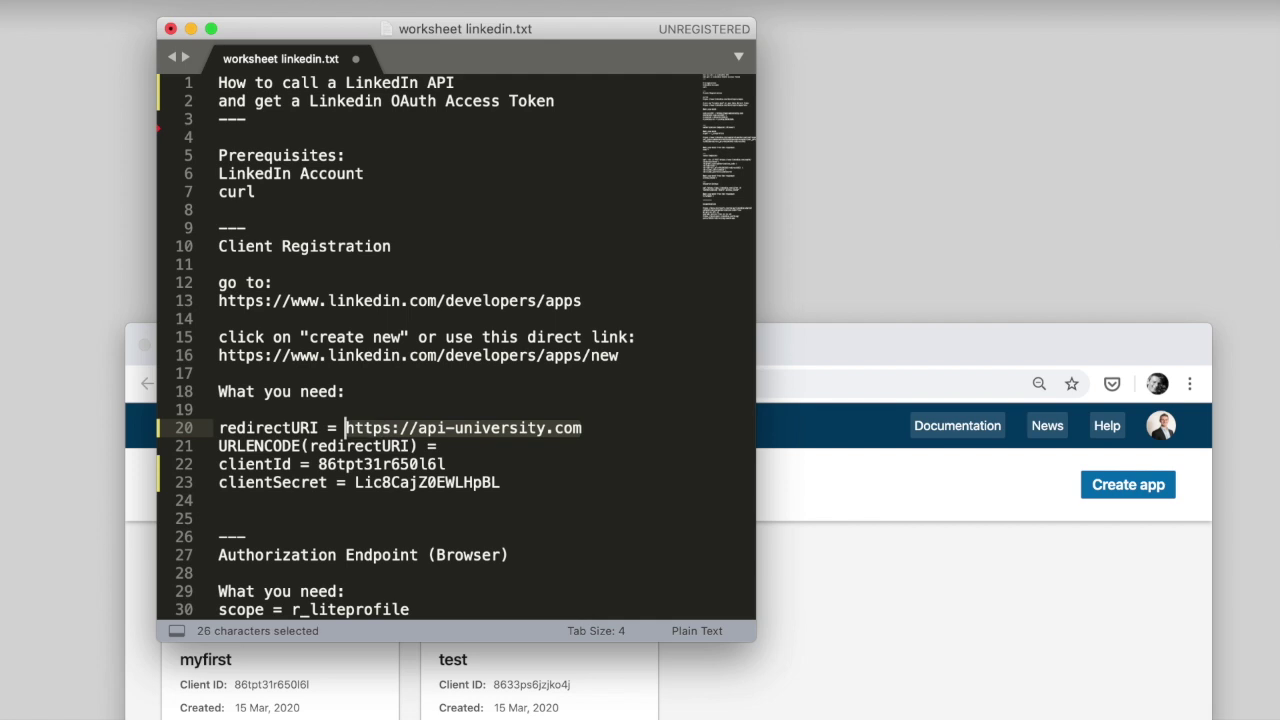
pyautogui.press('super+c')
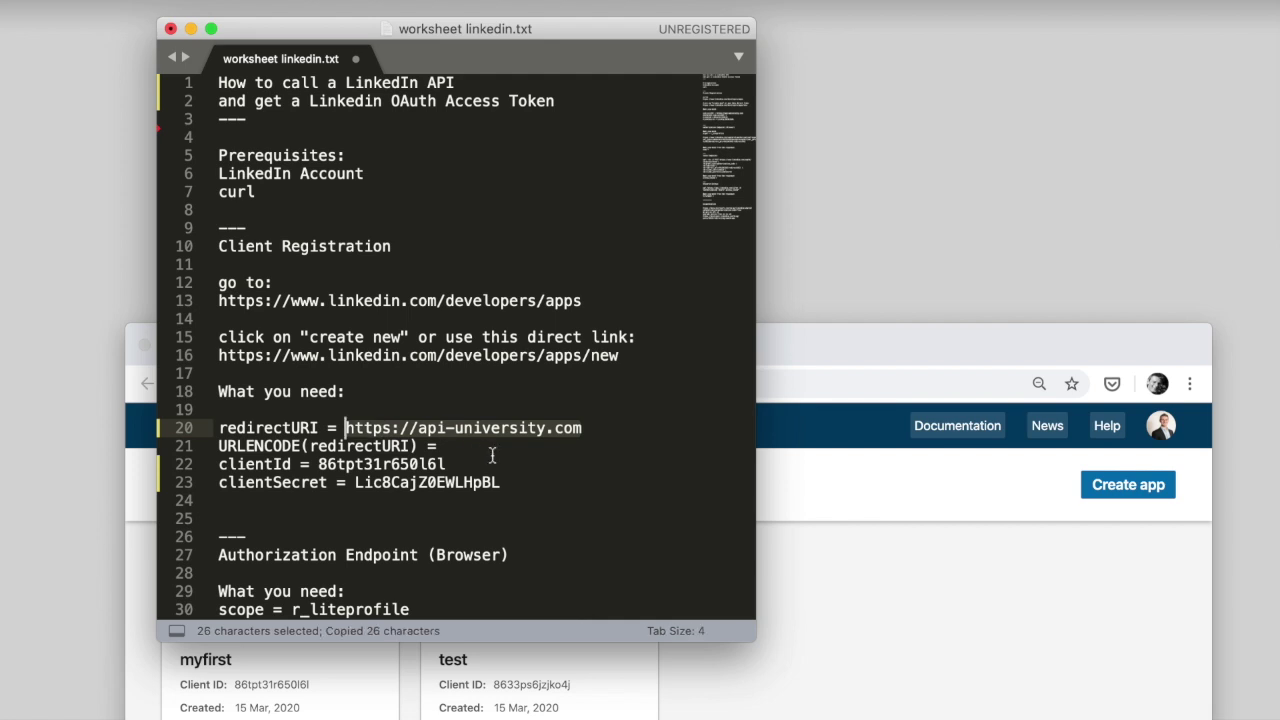
pyautogui.click(868, 330)
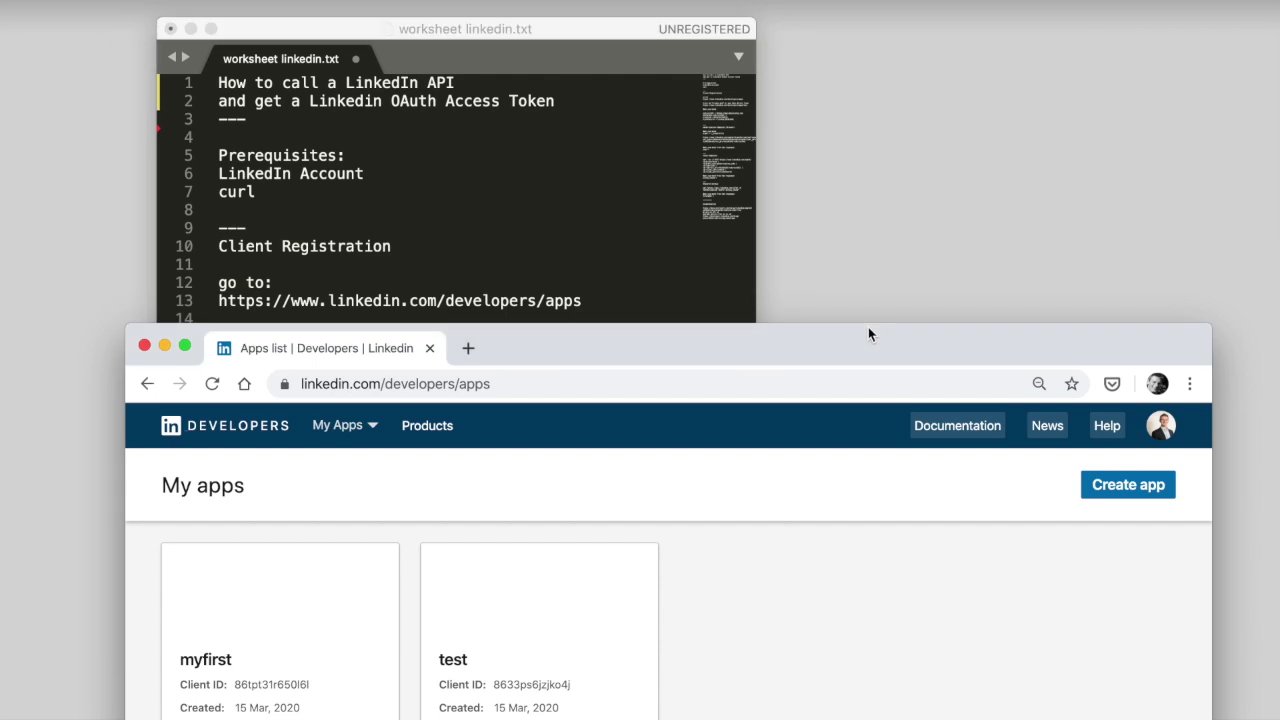
pyautogui.click(467, 348)
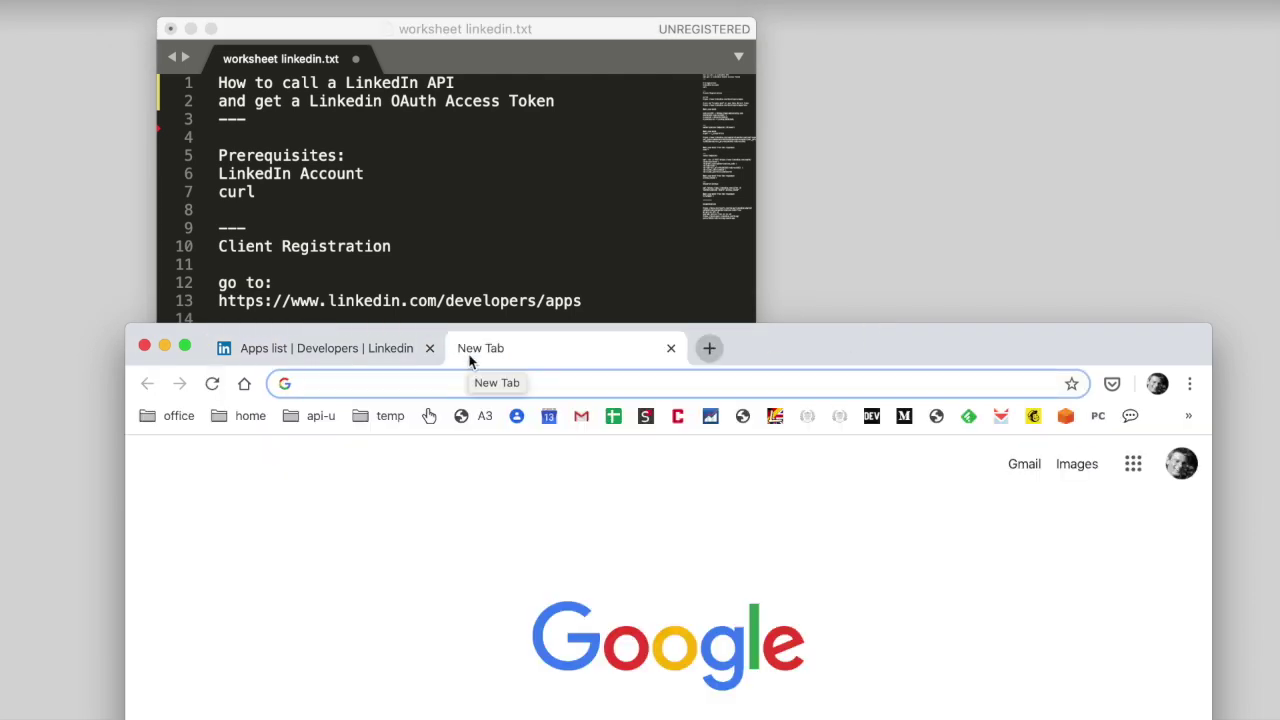
# Open urlencoder.org, paste the redirect URL into it and encode it
pyautogui.write('urlencode')
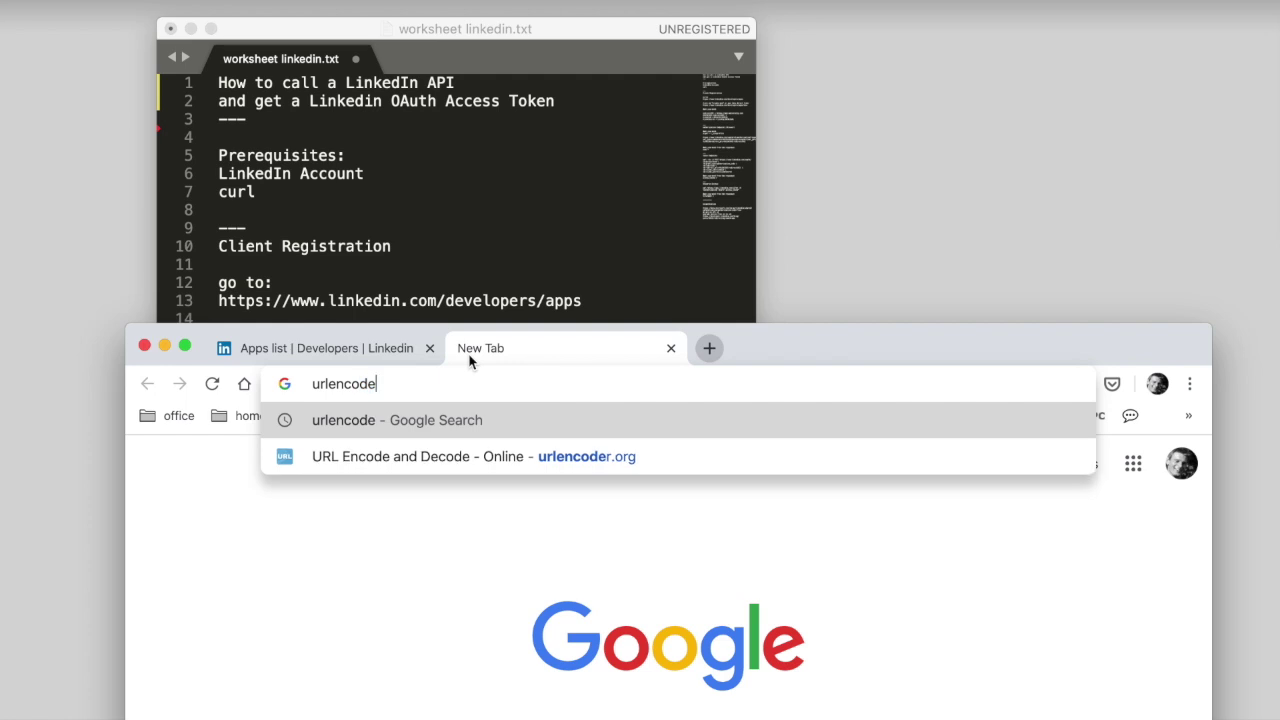
pyautogui.press('Down')
pyautogui.press('Return')
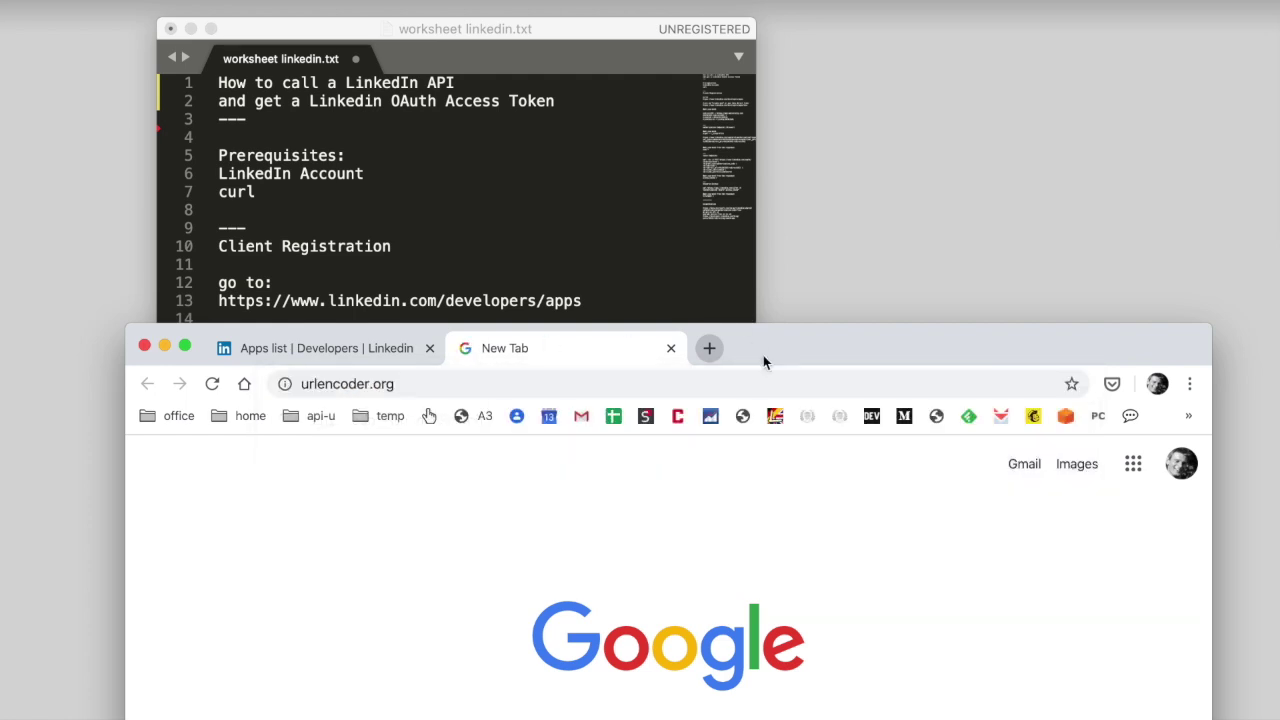
pyautogui.doubleClick(763, 355)
pyautogui.moveTo(869, 26); pyautogui.dragTo(829, 54)
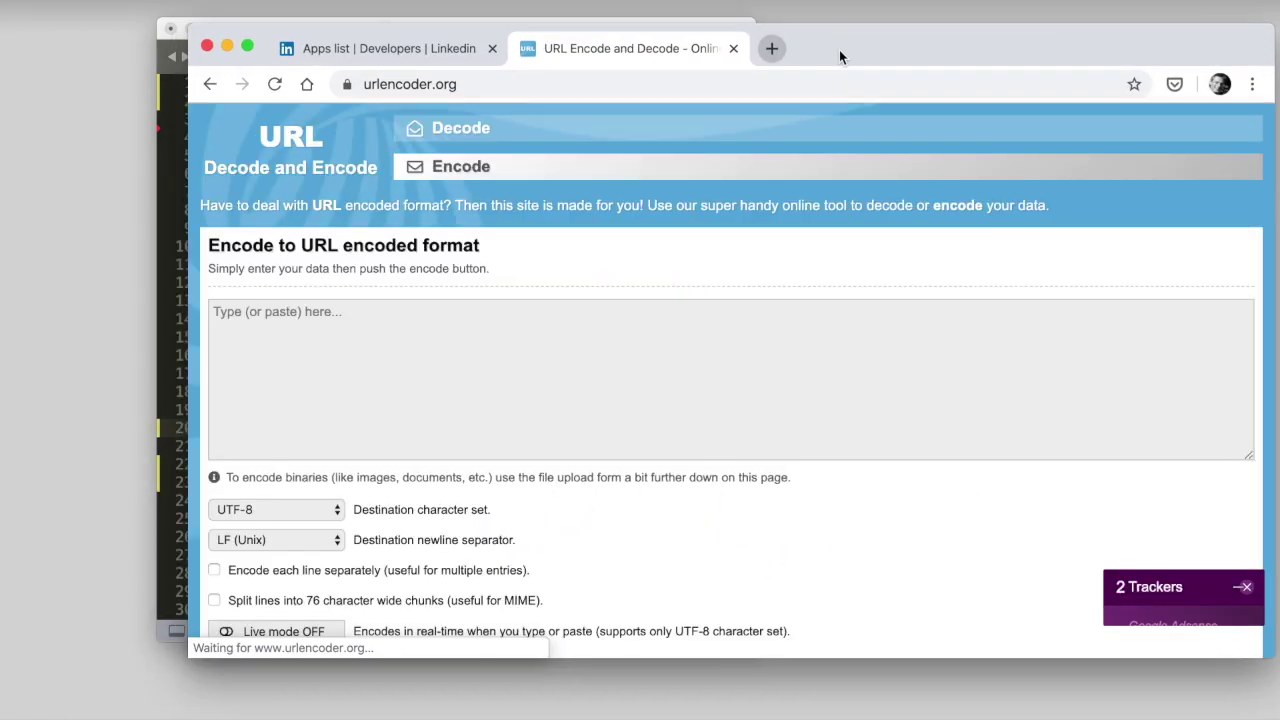
pyautogui.click(502, 352)
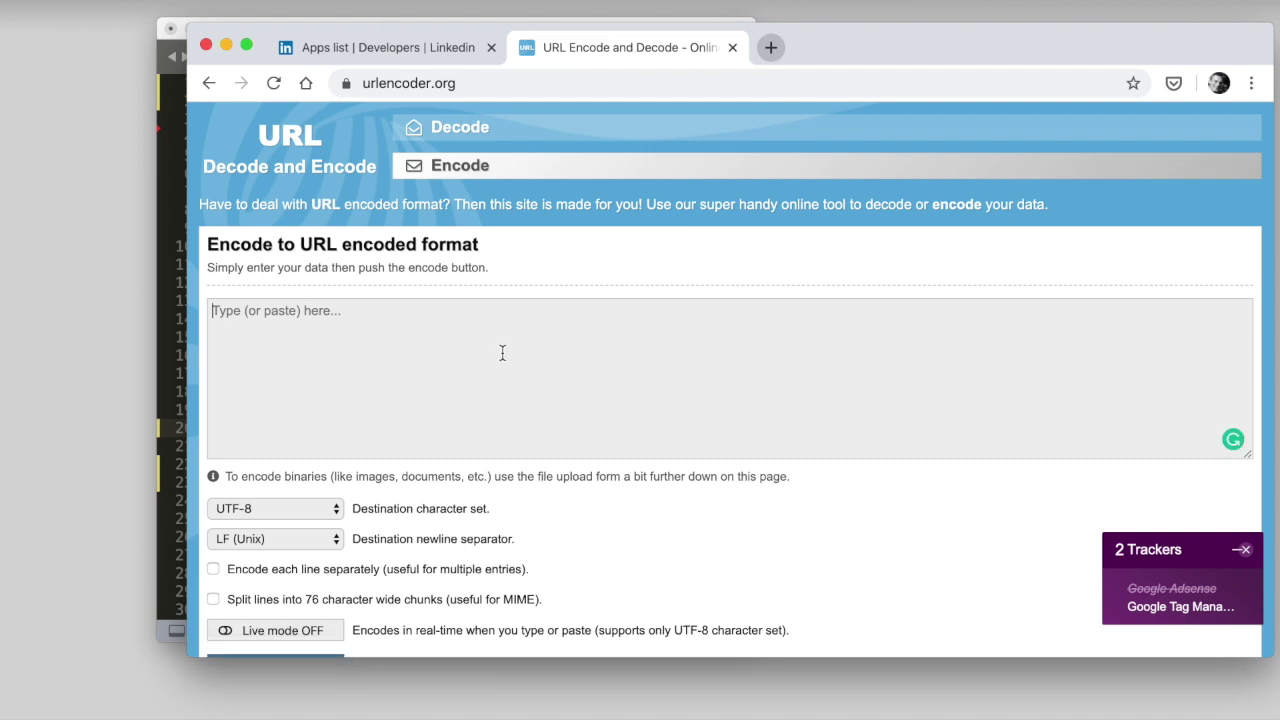
pyautogui.press('super+v')
pyautogui.scroll(-4, 502, 352)
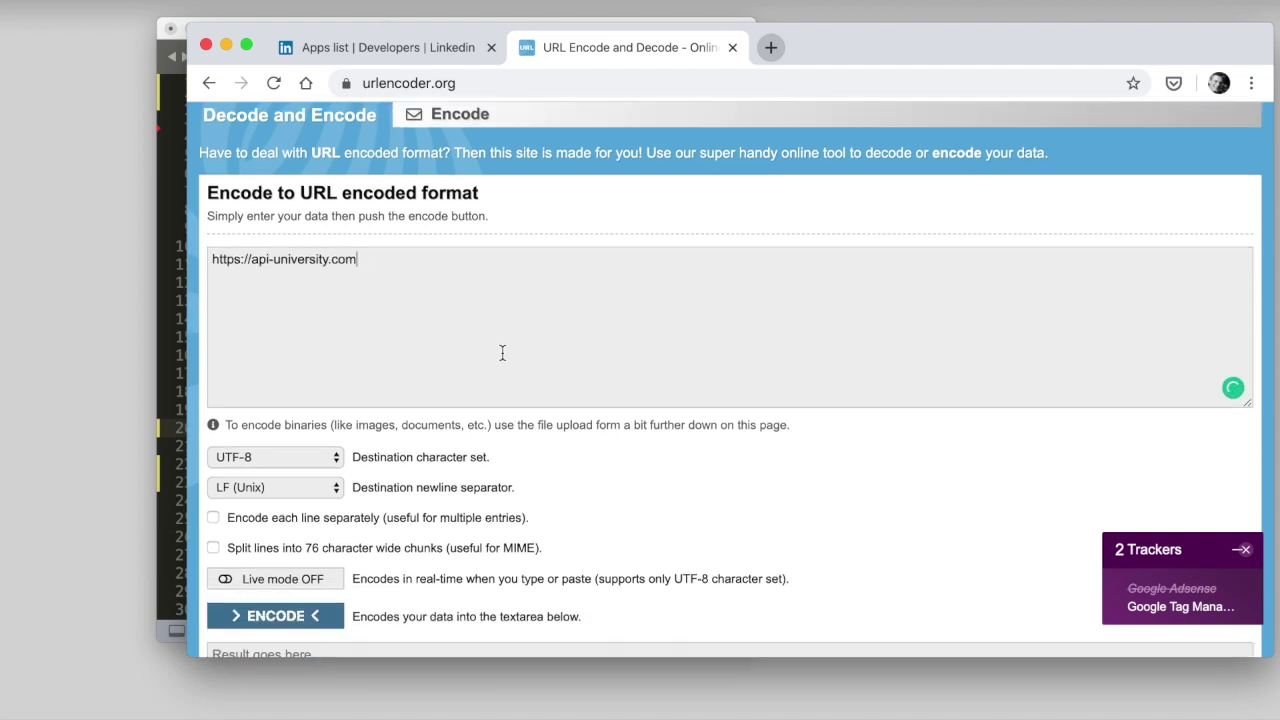
pyautogui.click(307, 500)
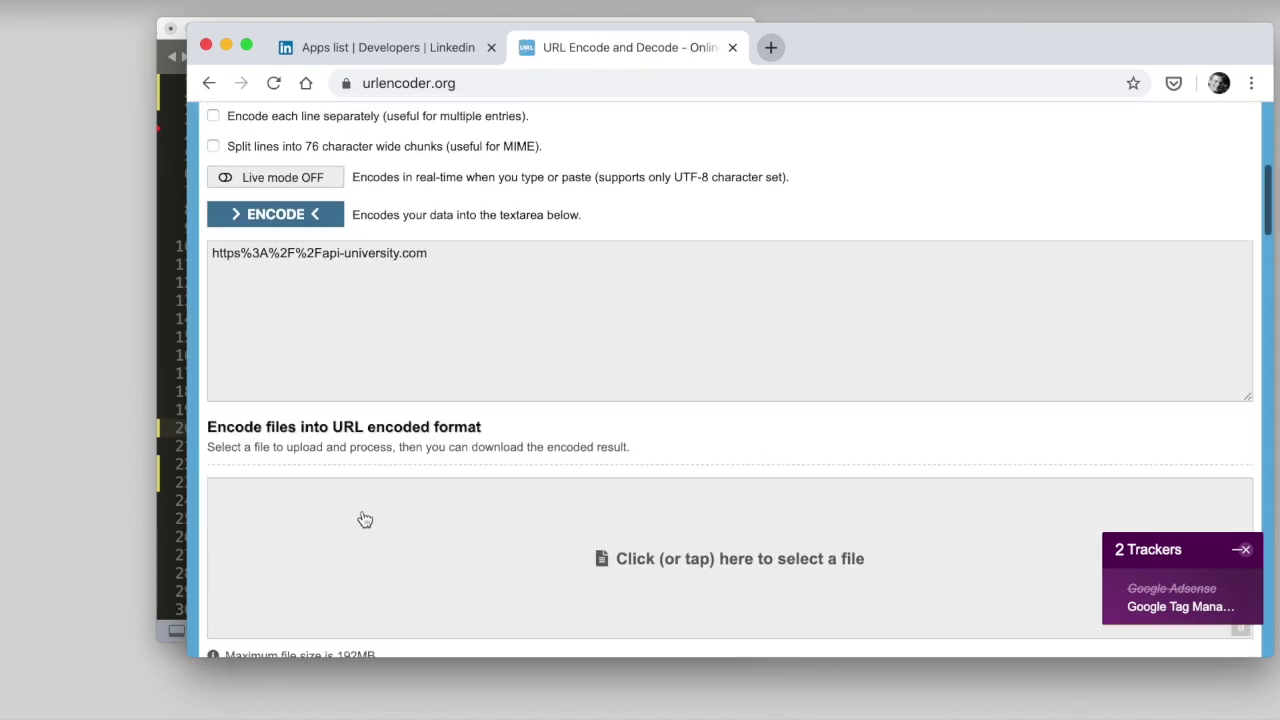
# Paste the encoded result https%3A%2F%2Fapi-university.com onto the worksheet's URLENCODE(redirectURI) line
pyautogui.tripleClick(459, 276)
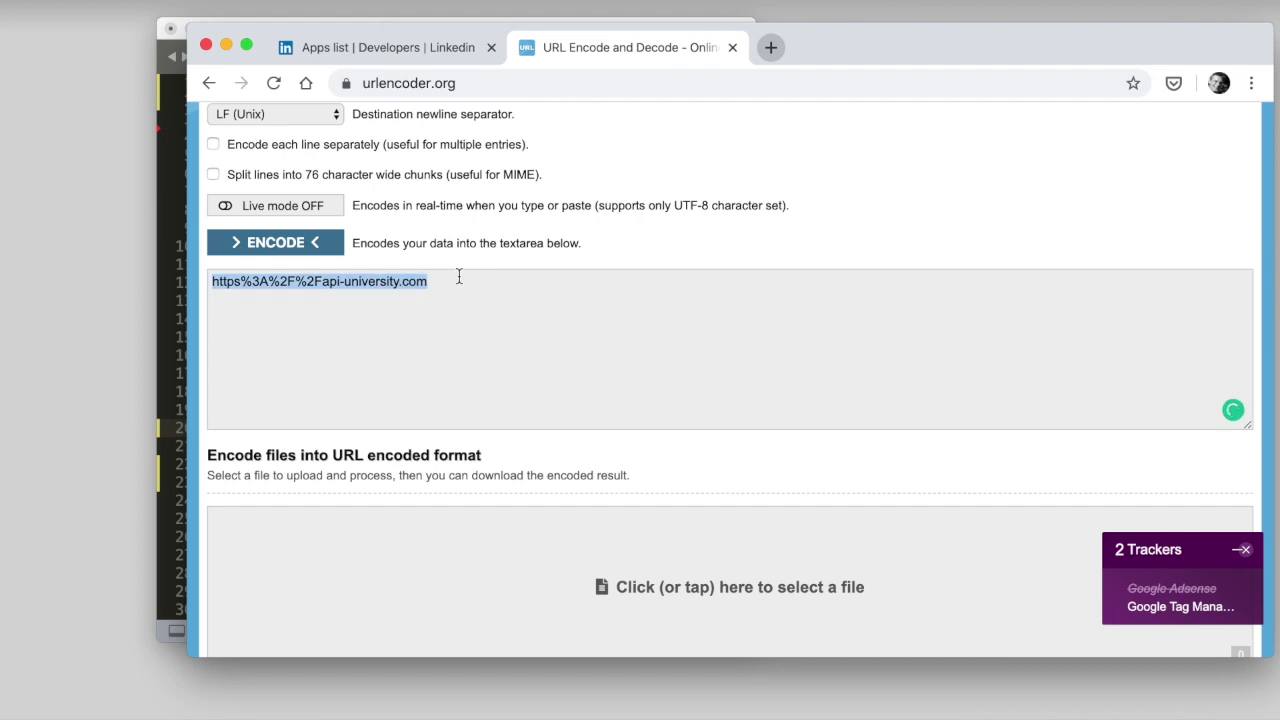
pyautogui.press('super+Tab')
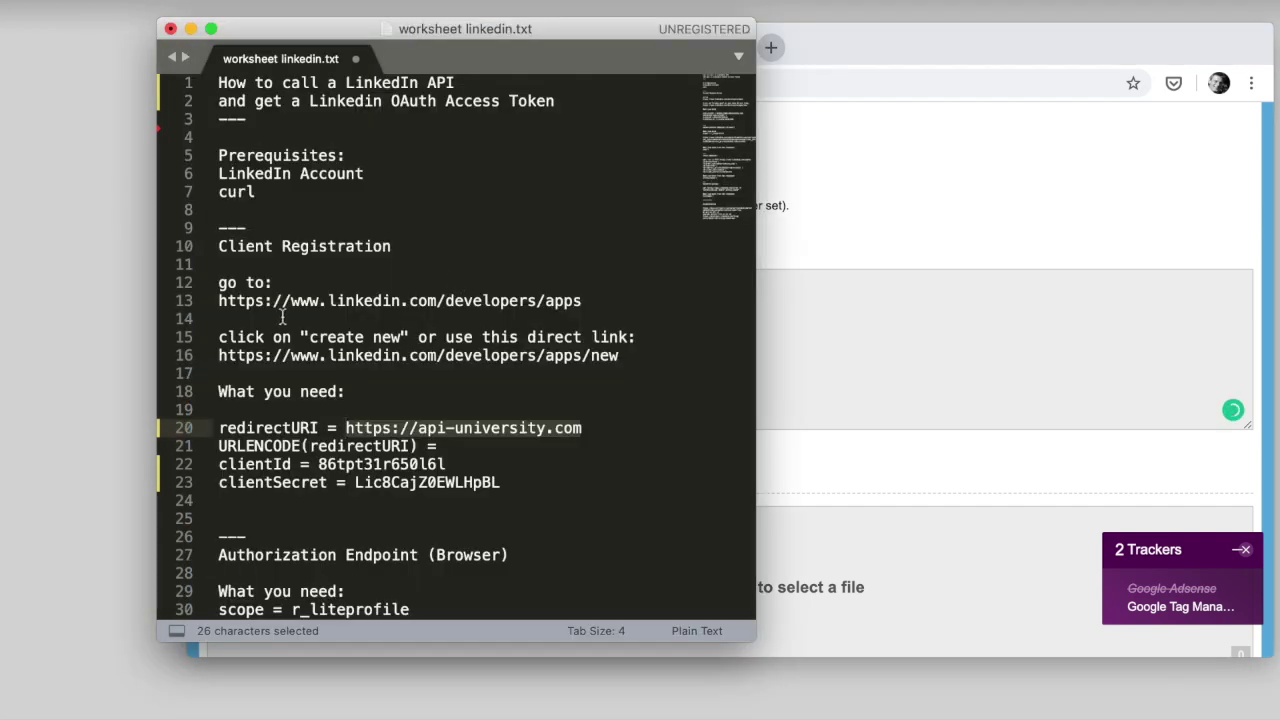
pyautogui.click(487, 445)
pyautogui.press('super+v')
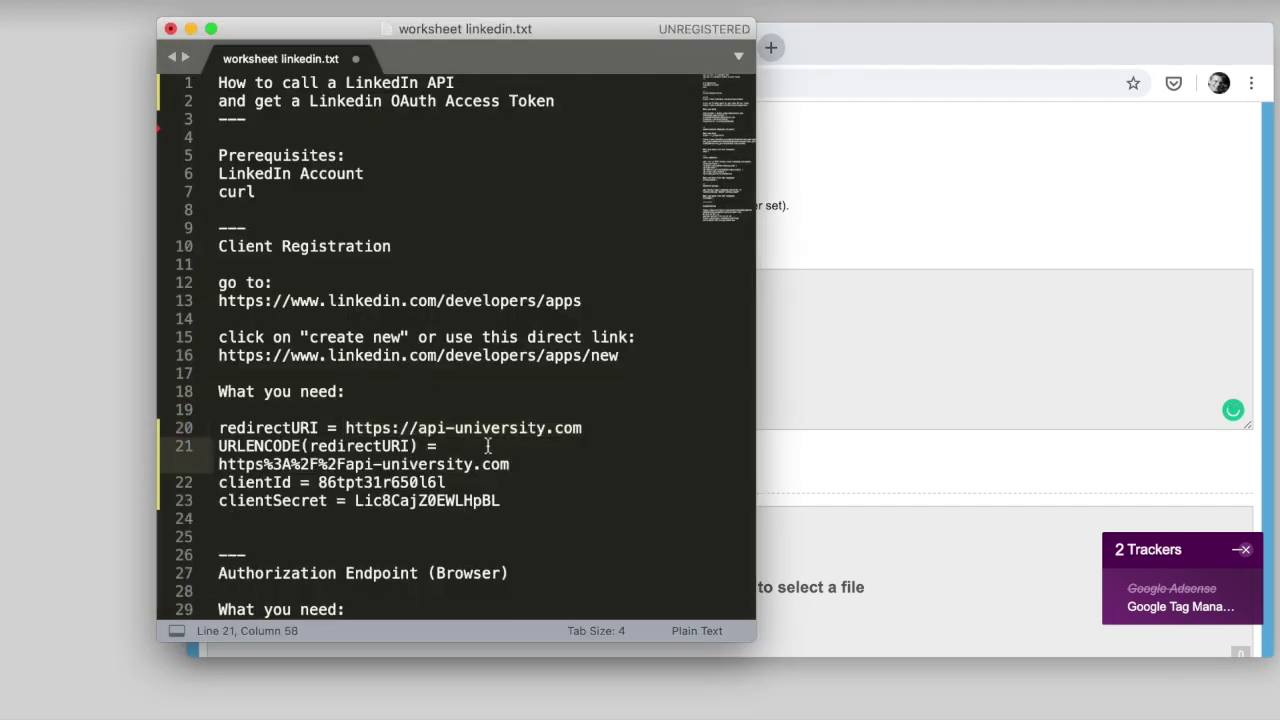
# Remove the extra space after '=' on line 21, then scroll to the authorization URL's state=987654321
pyautogui.press('super+Left')
pyautogui.press('BackSpace')
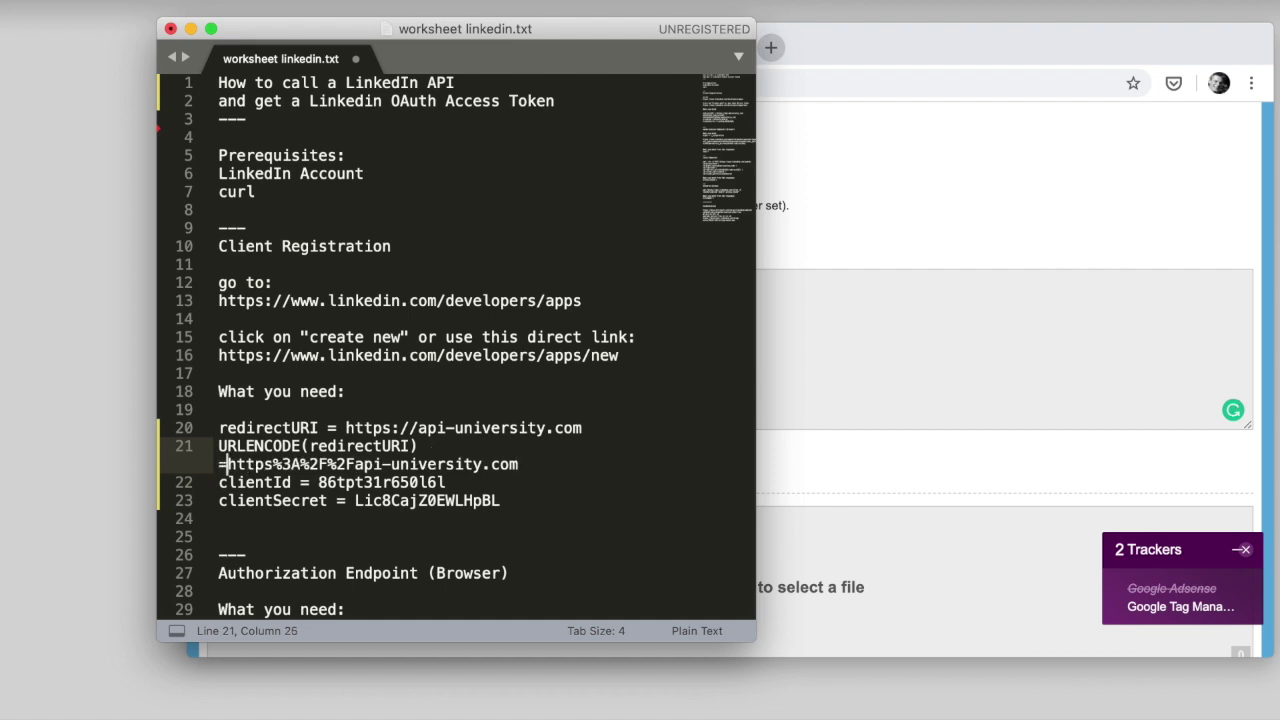
pyautogui.scroll(-2, 450, 340)
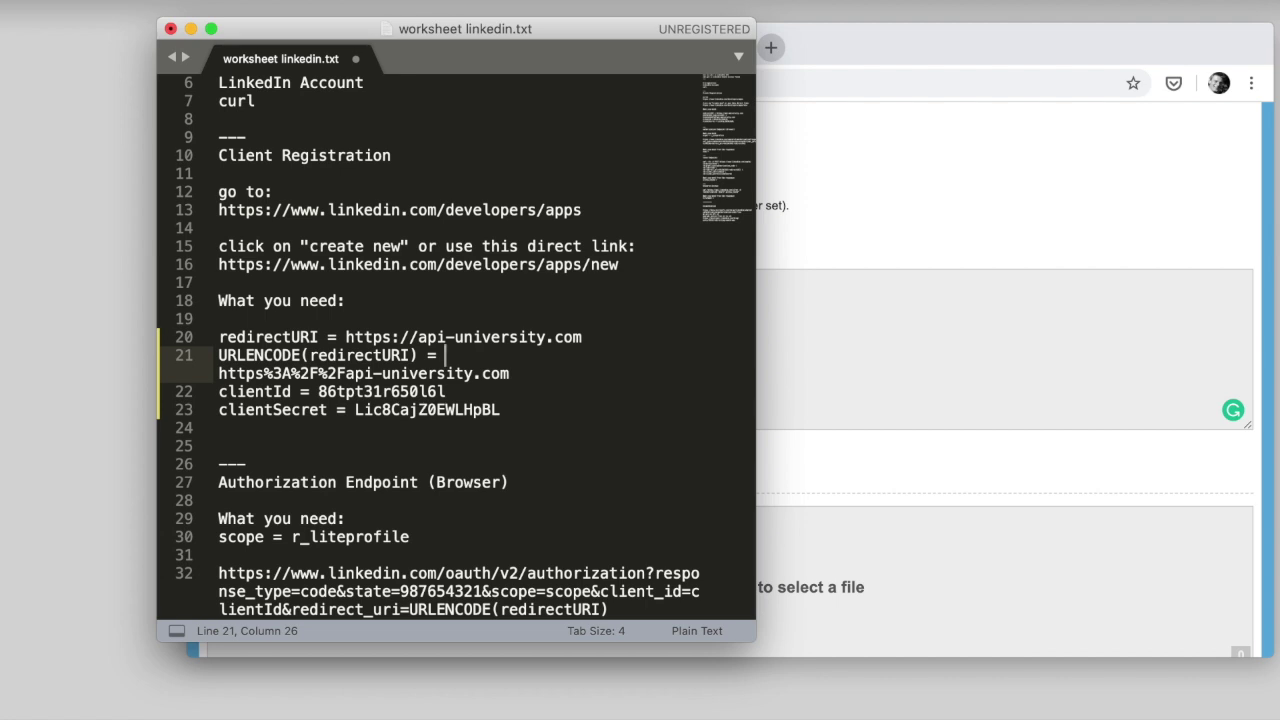
pyautogui.scroll(-1, 450, 340)
pyautogui.scroll(-1, 450, 340)
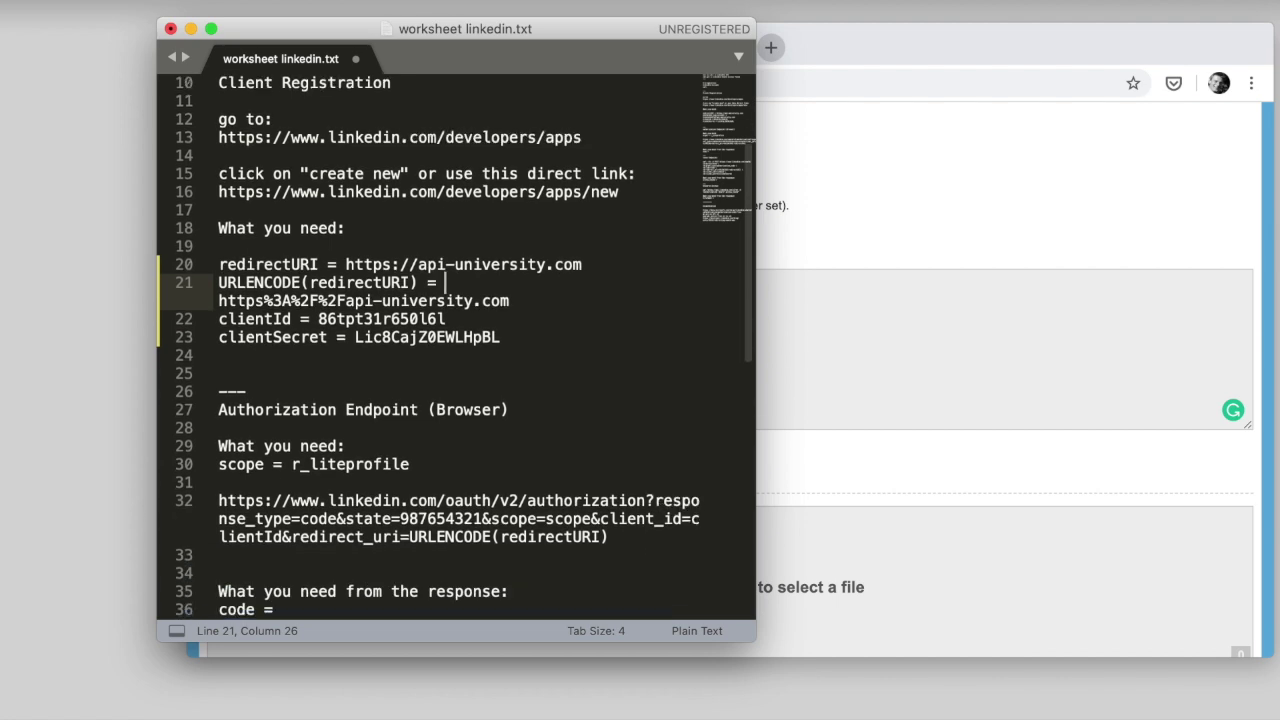
pyautogui.scroll(-1, 450, 340)
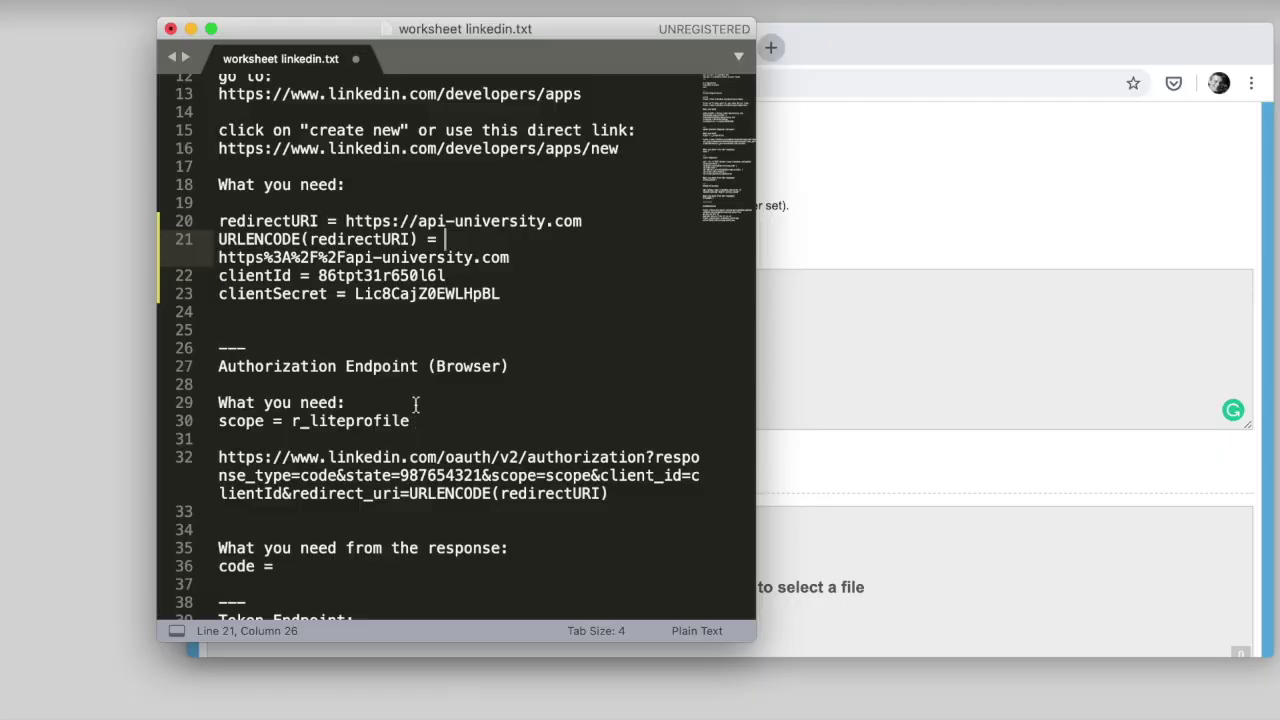
pyautogui.scroll(-2, 404, 412)
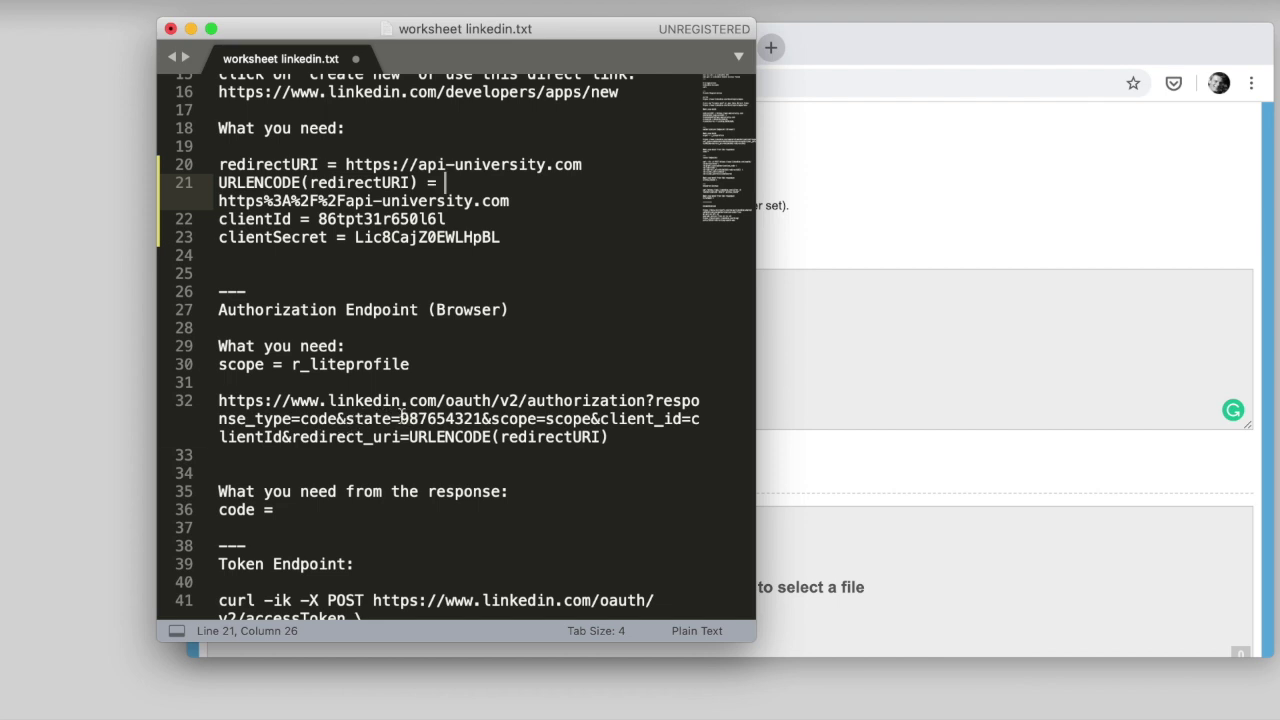
pyautogui.moveTo(400, 418); pyautogui.dragTo(483, 418)
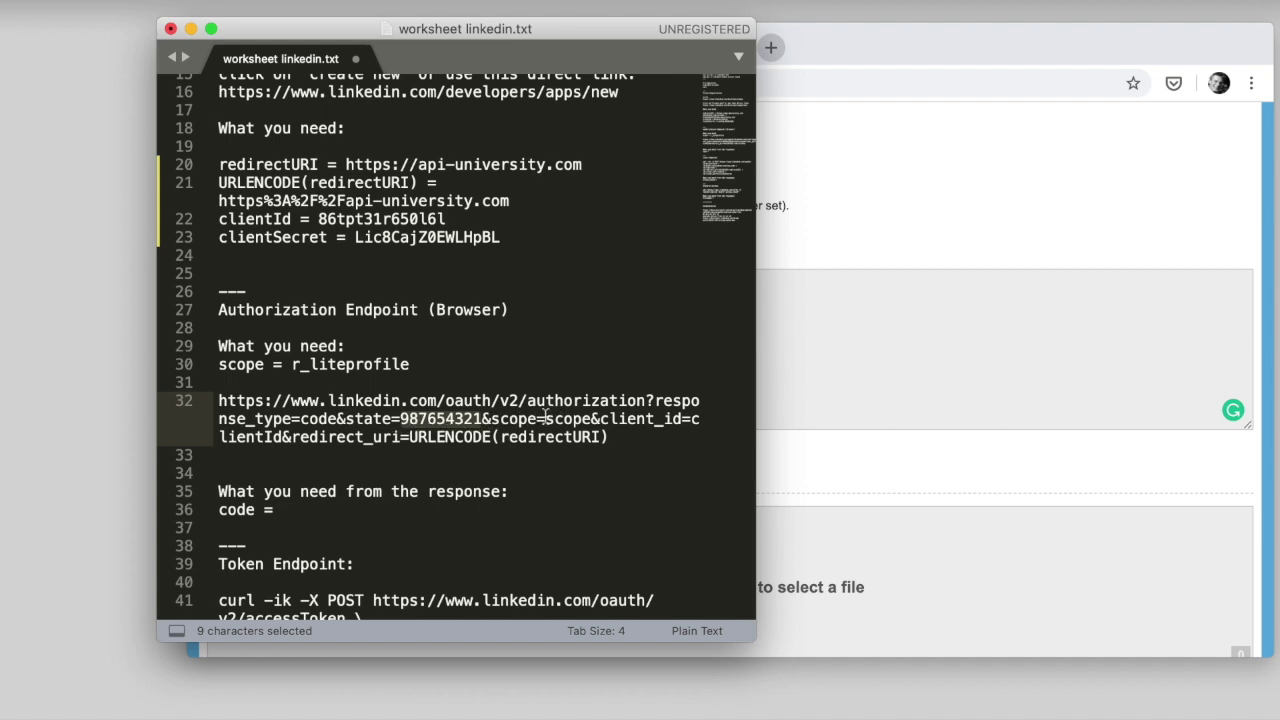
# Replace the scope placeholder in the authorization URL with r_liteprofile
pyautogui.click(291, 366)
pyautogui.moveTo(291, 366); pyautogui.dragTo(420, 366)
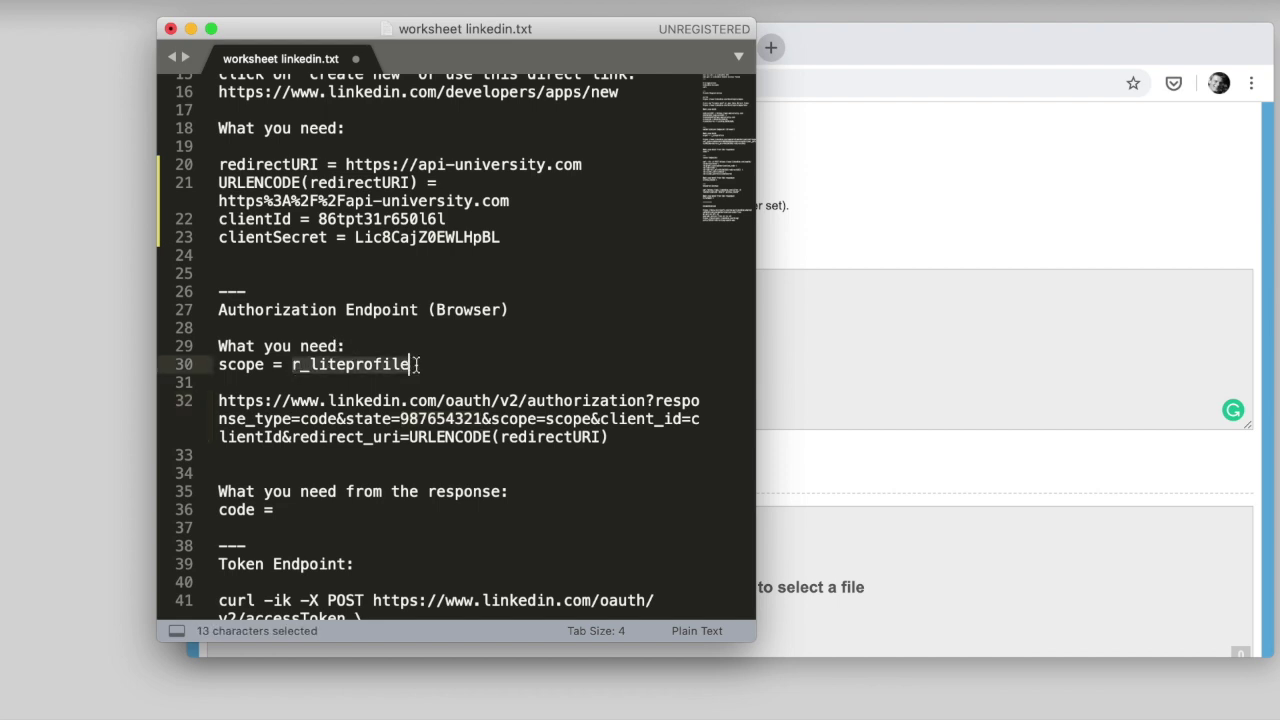
pyautogui.press('super+c')
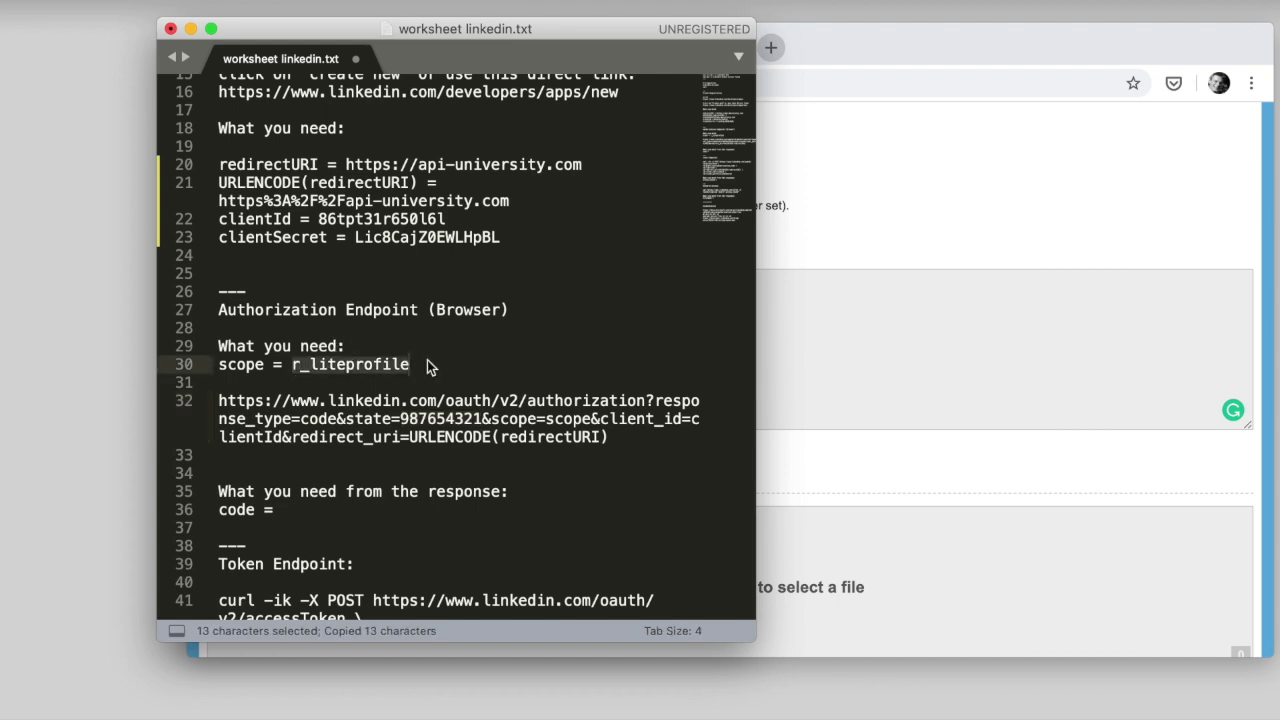
pyautogui.click(553, 419)
pyautogui.moveTo(545, 419); pyautogui.dragTo(591, 419)
pyautogui.press('super+v')
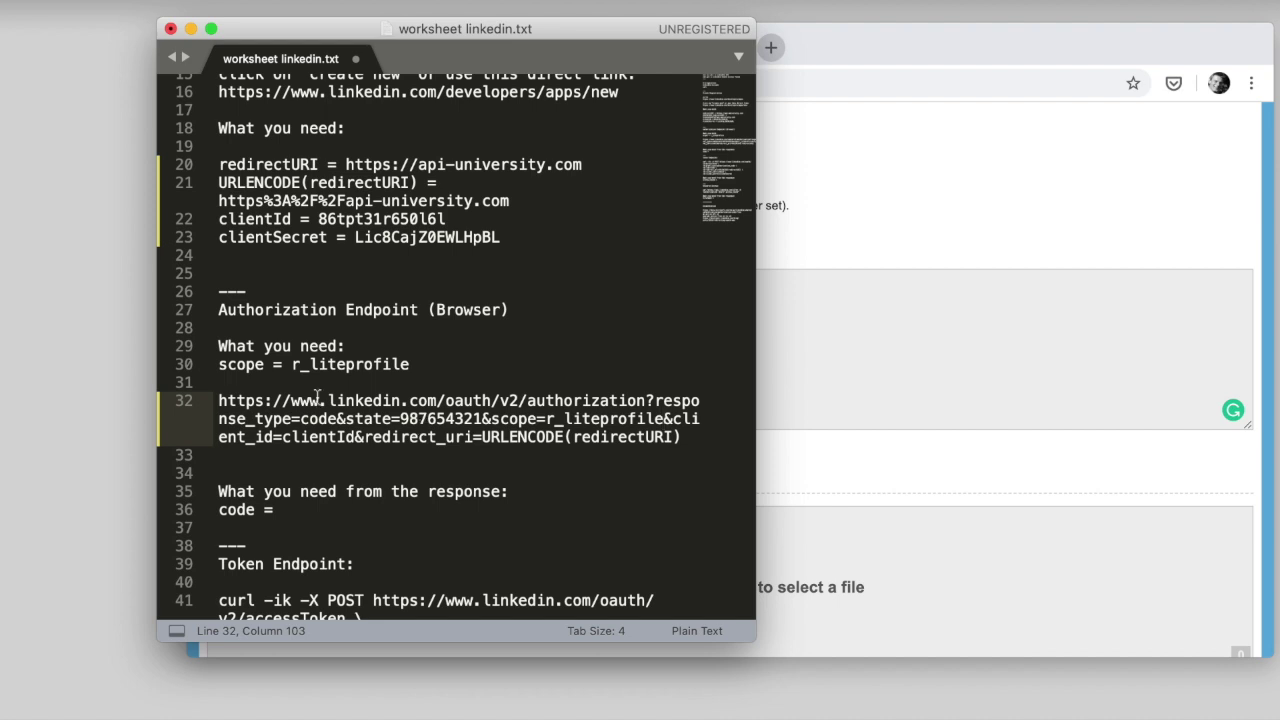
# Replace the clientId placeholder in the URL with the app's client id
pyautogui.click(380, 202)
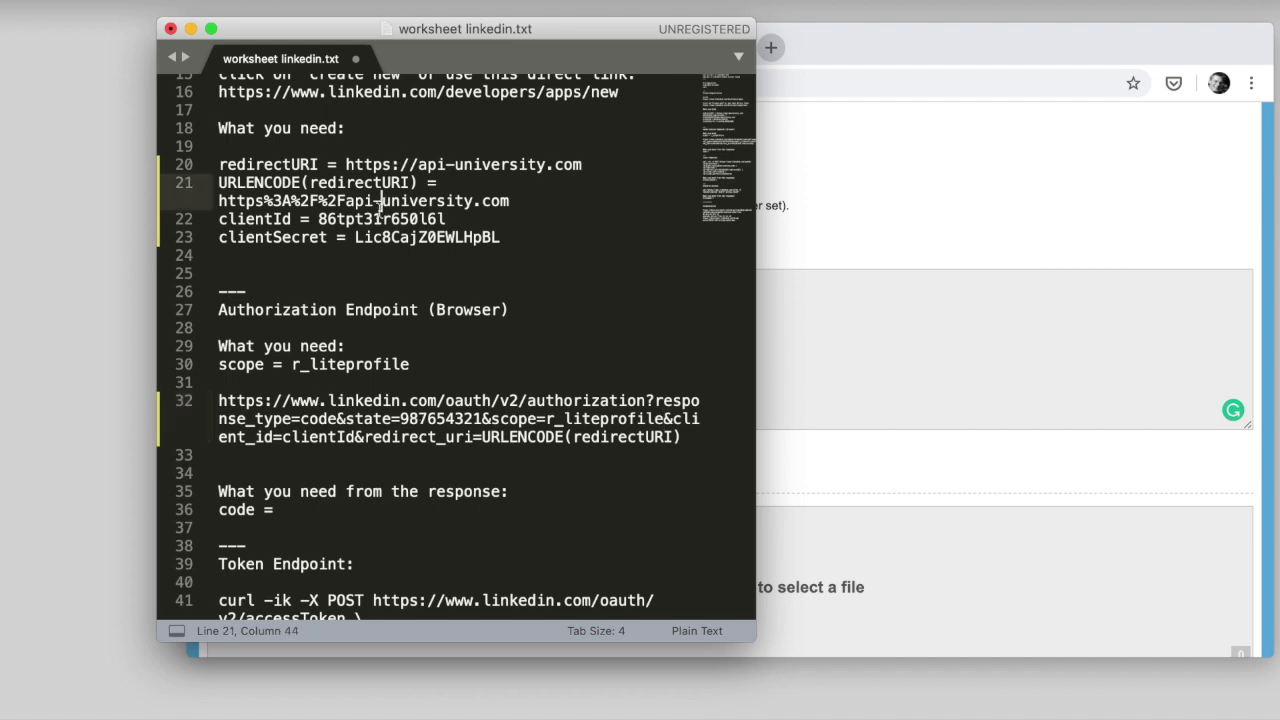
pyautogui.tripleClick(378, 218)
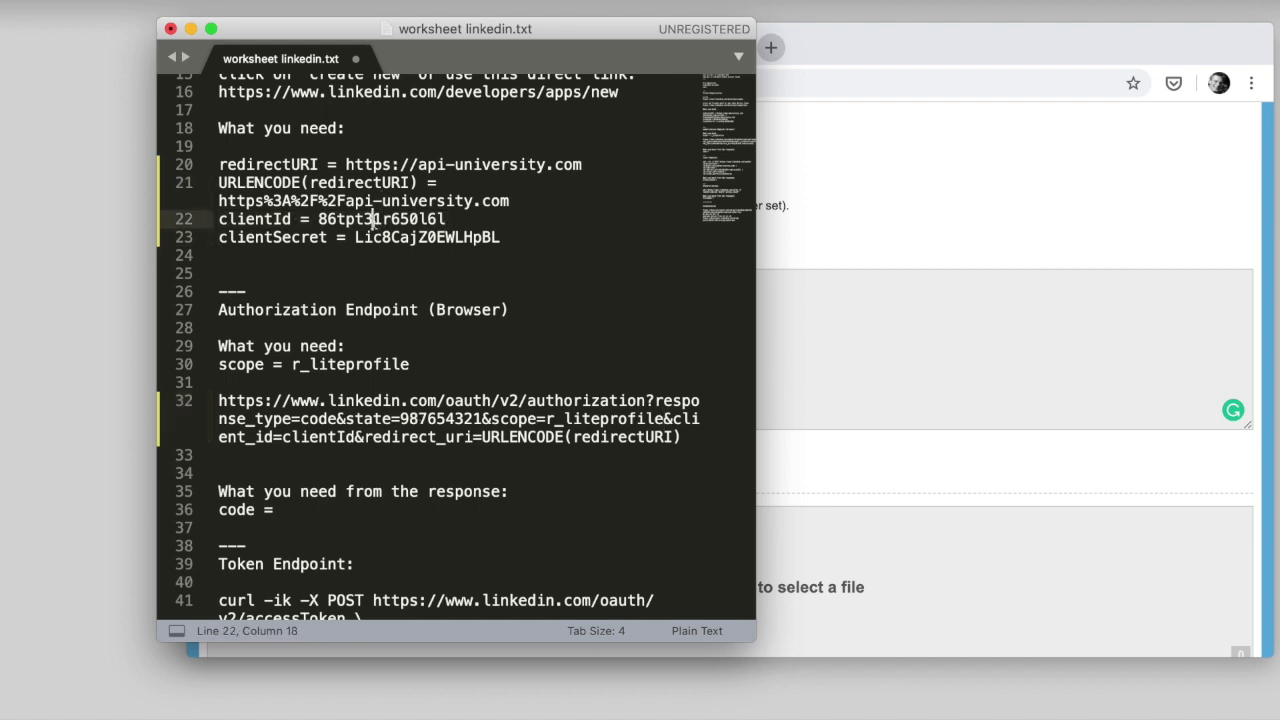
pyautogui.doubleClick(373, 217)
pyautogui.press('super+c')
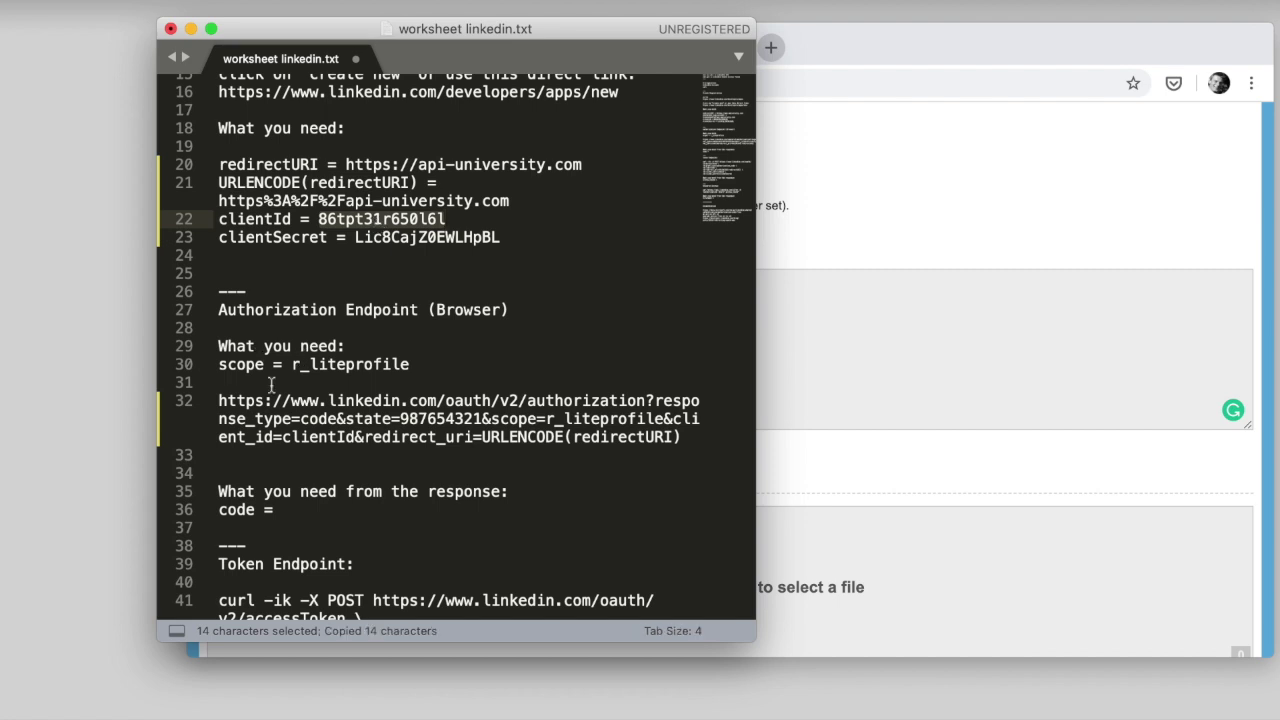
pyautogui.click(290, 437)
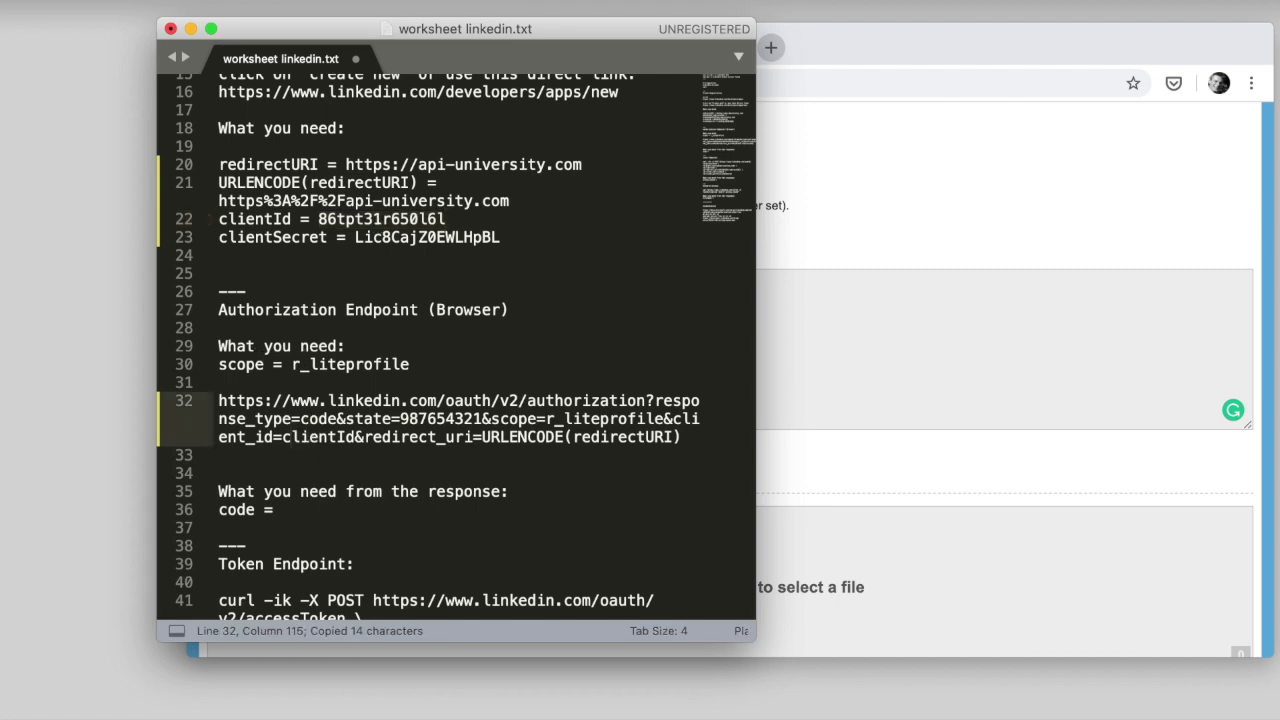
pyautogui.moveTo(282, 437); pyautogui.dragTo(355, 437)
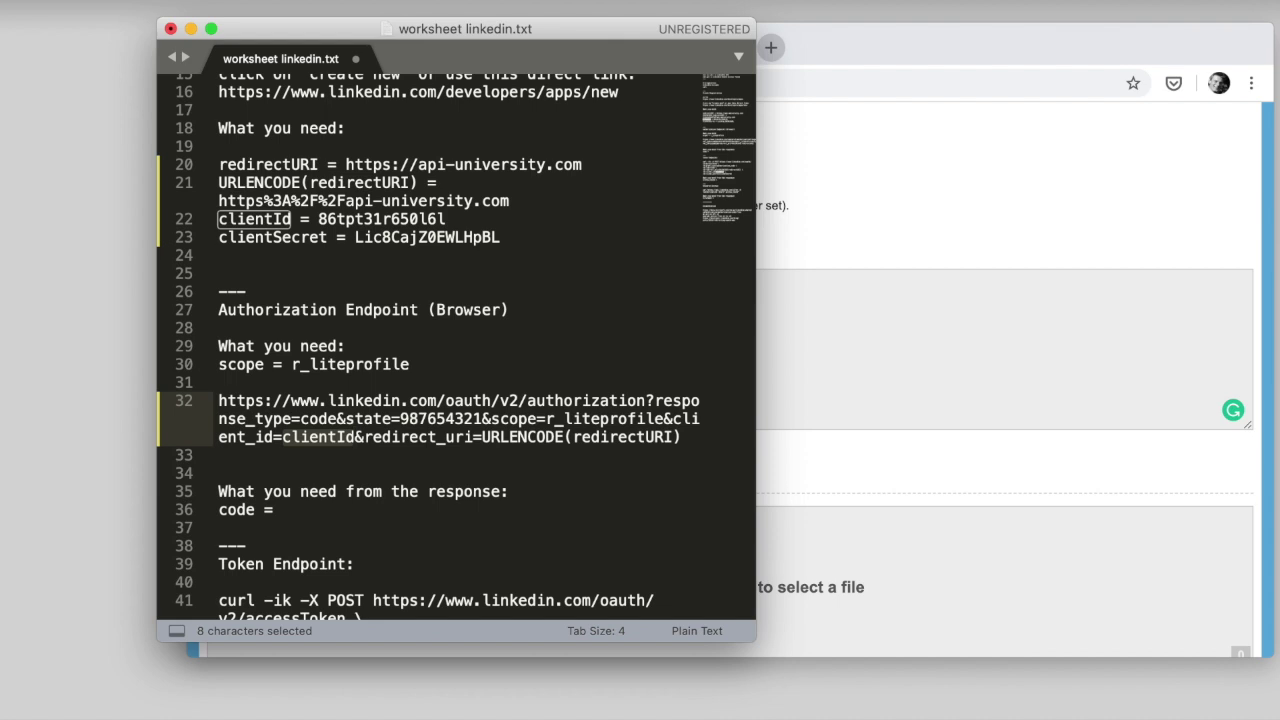
pyautogui.press('super+v')
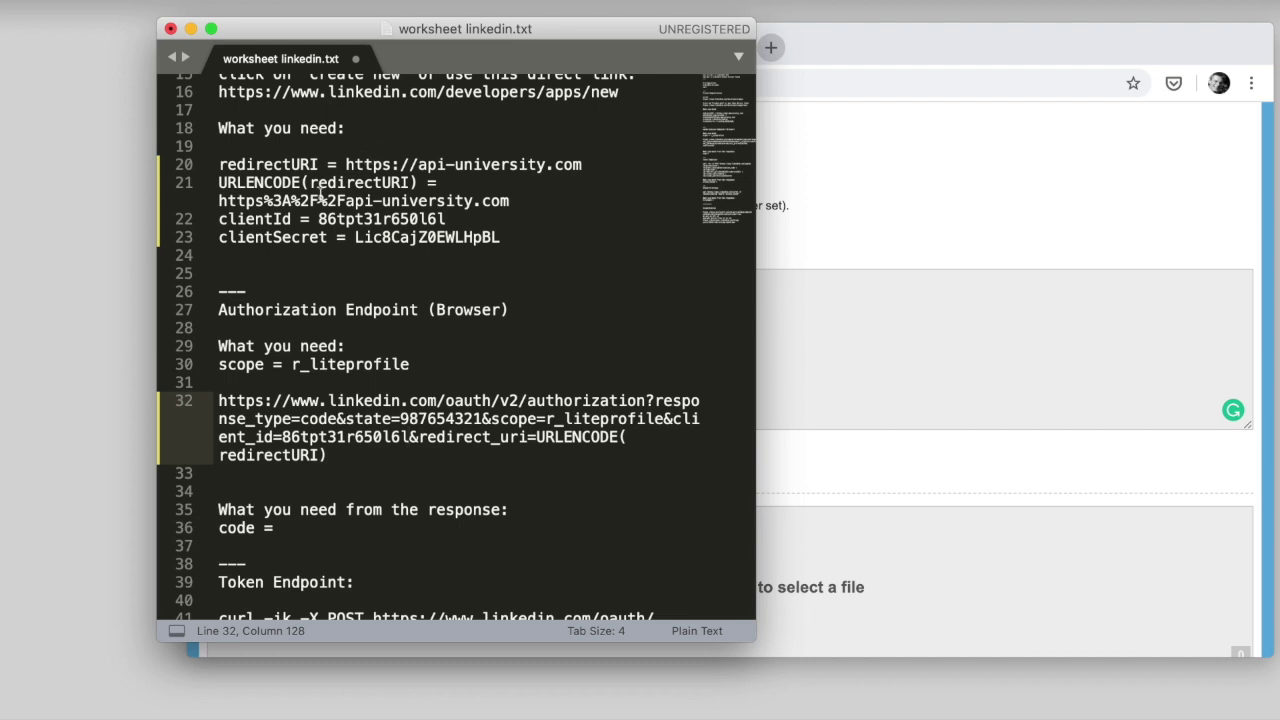
# Insert the encoded redirect URI into the URL and copy the completed authorization URL on line 32
pyautogui.moveTo(217, 201); pyautogui.dragTo(565, 201)
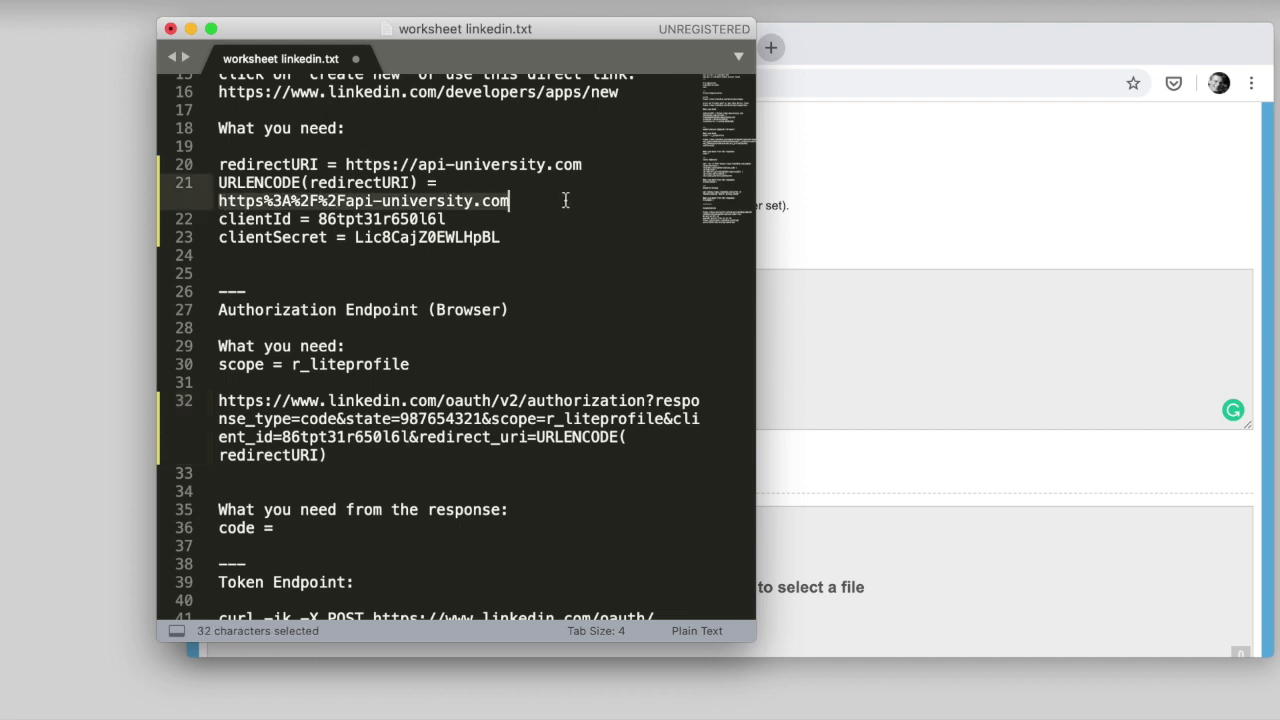
pyautogui.press('super+c')
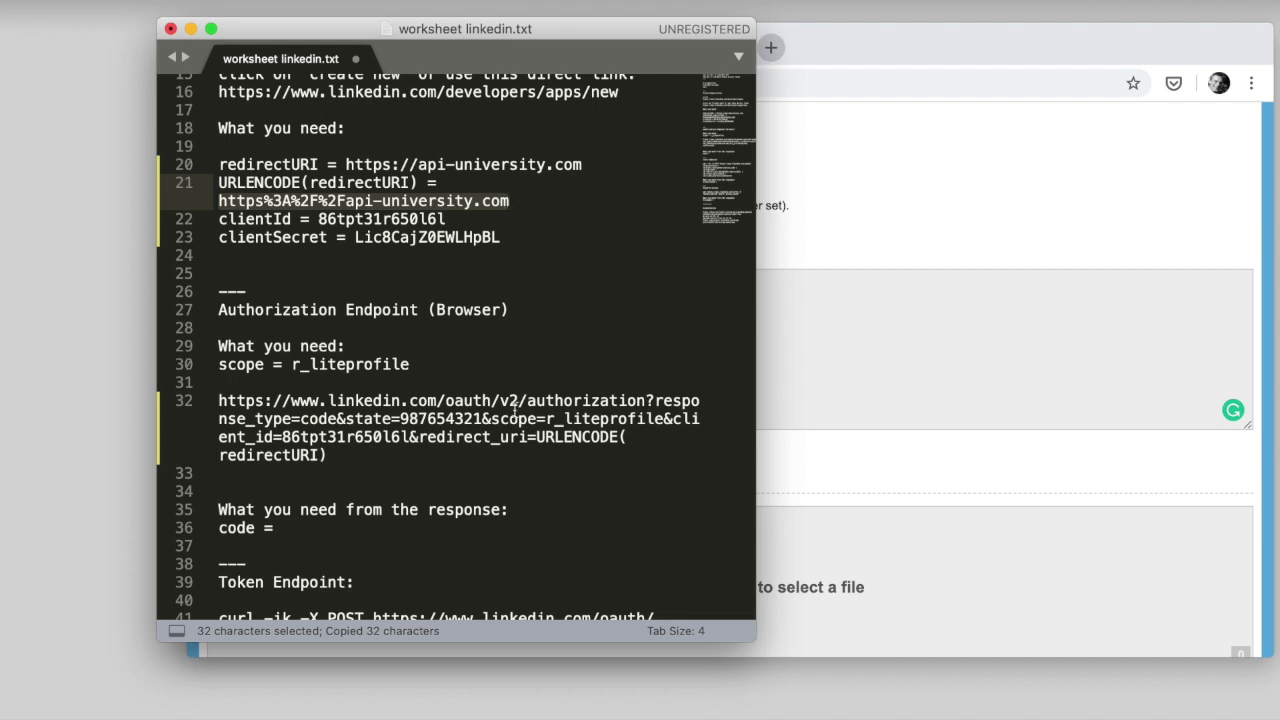
pyautogui.moveTo(537, 437); pyautogui.dragTo(529, 449)
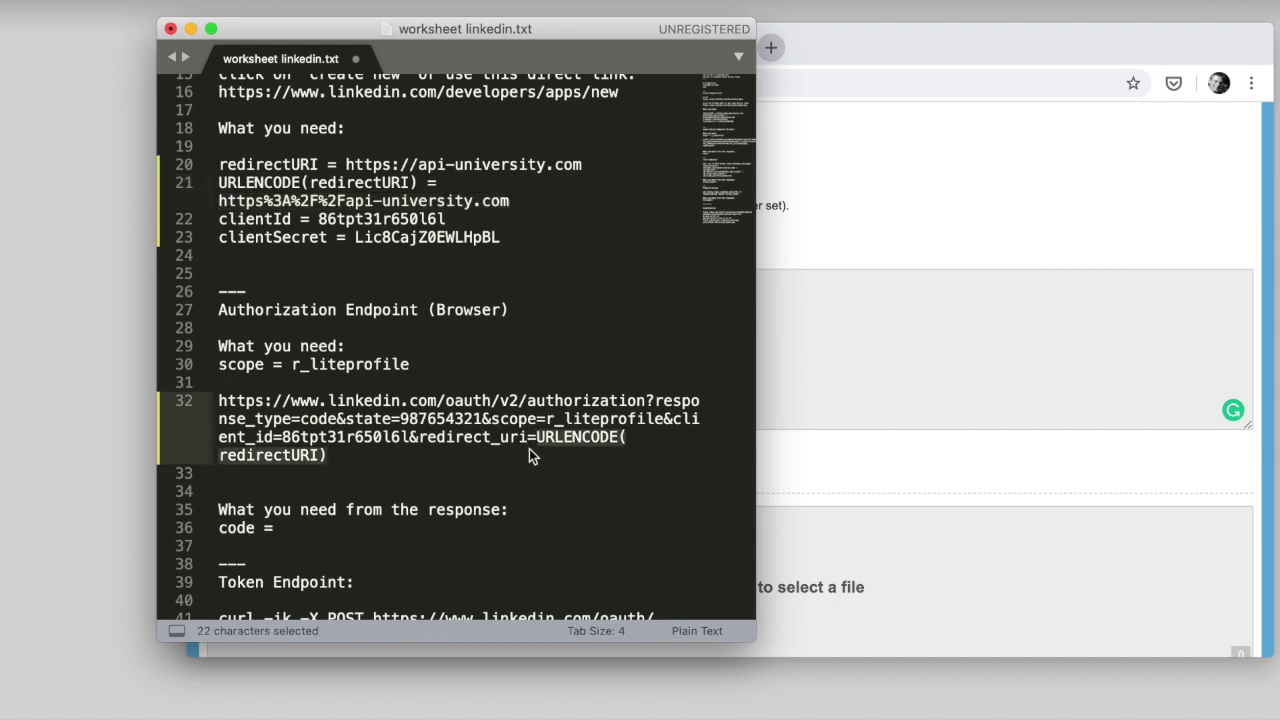
pyautogui.press('super+v')
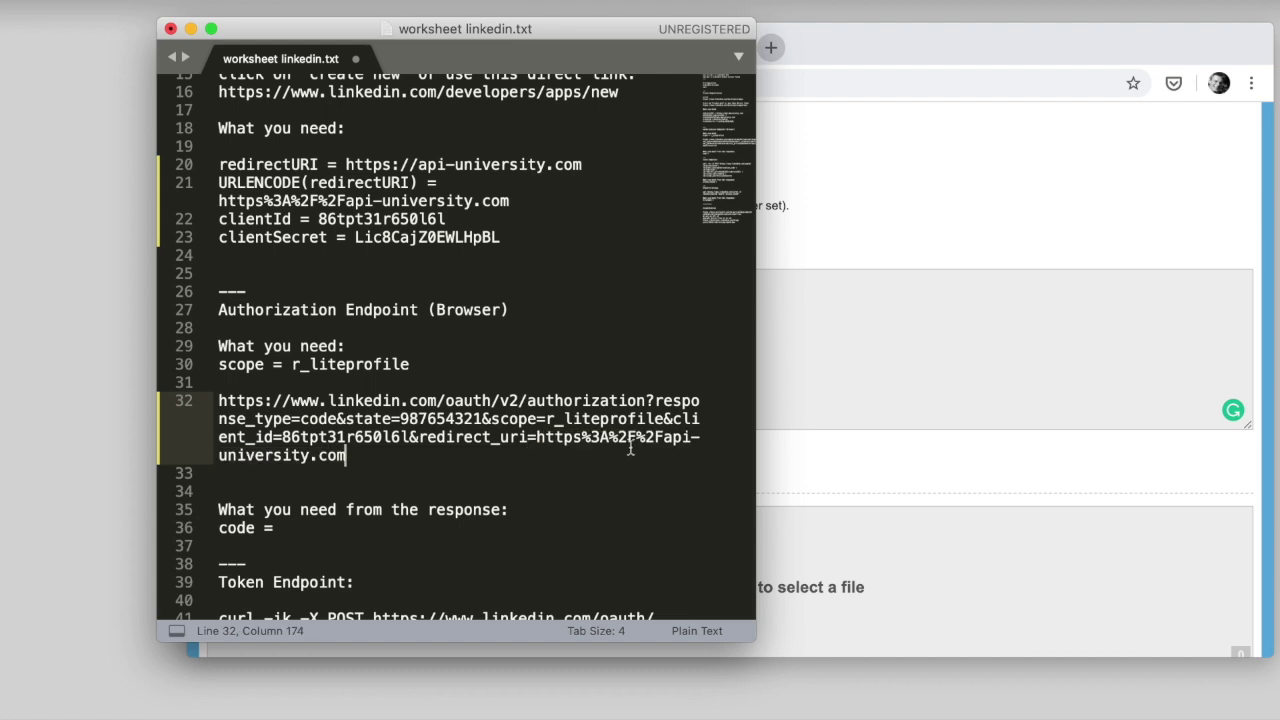
pyautogui.moveTo(630, 449); pyautogui.dragTo(218, 400)
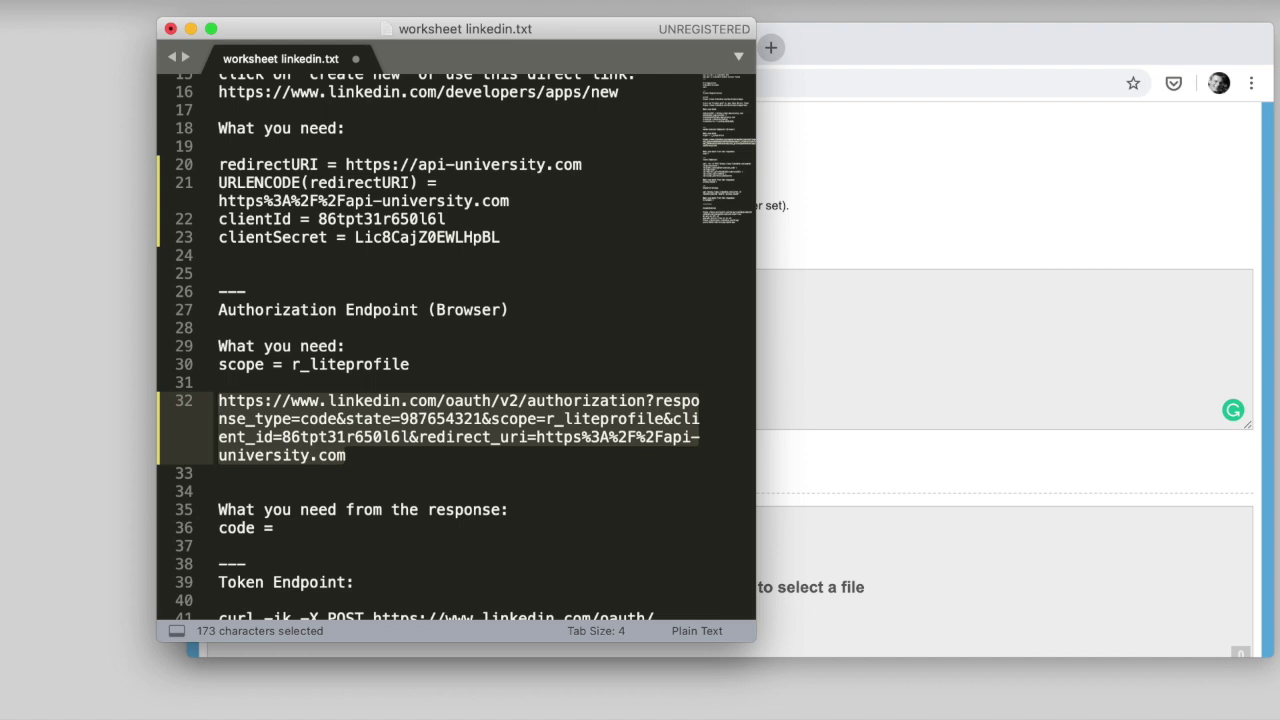
pyautogui.press('super+c')
# Load the completed authorization URL in a new Chrome tab and sign in to LinkedIn
pyautogui.press('super+Tab')
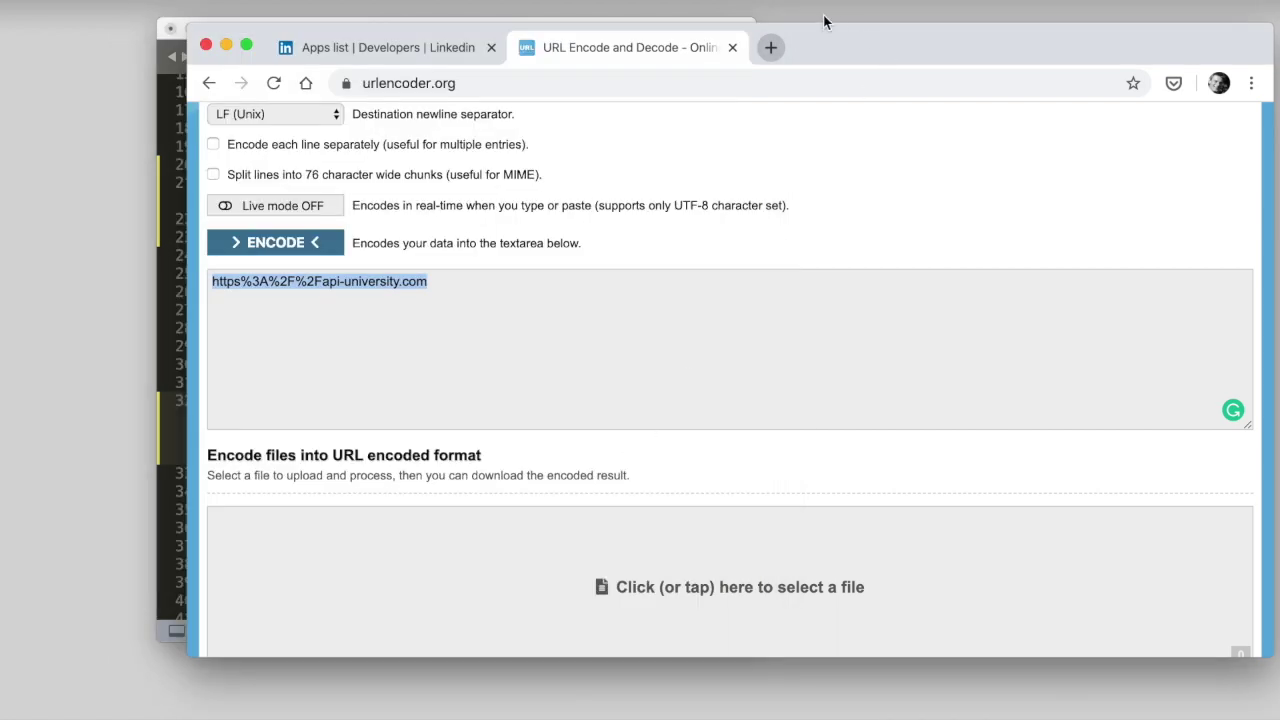
pyautogui.click(774, 46)
pyautogui.press('super+v')
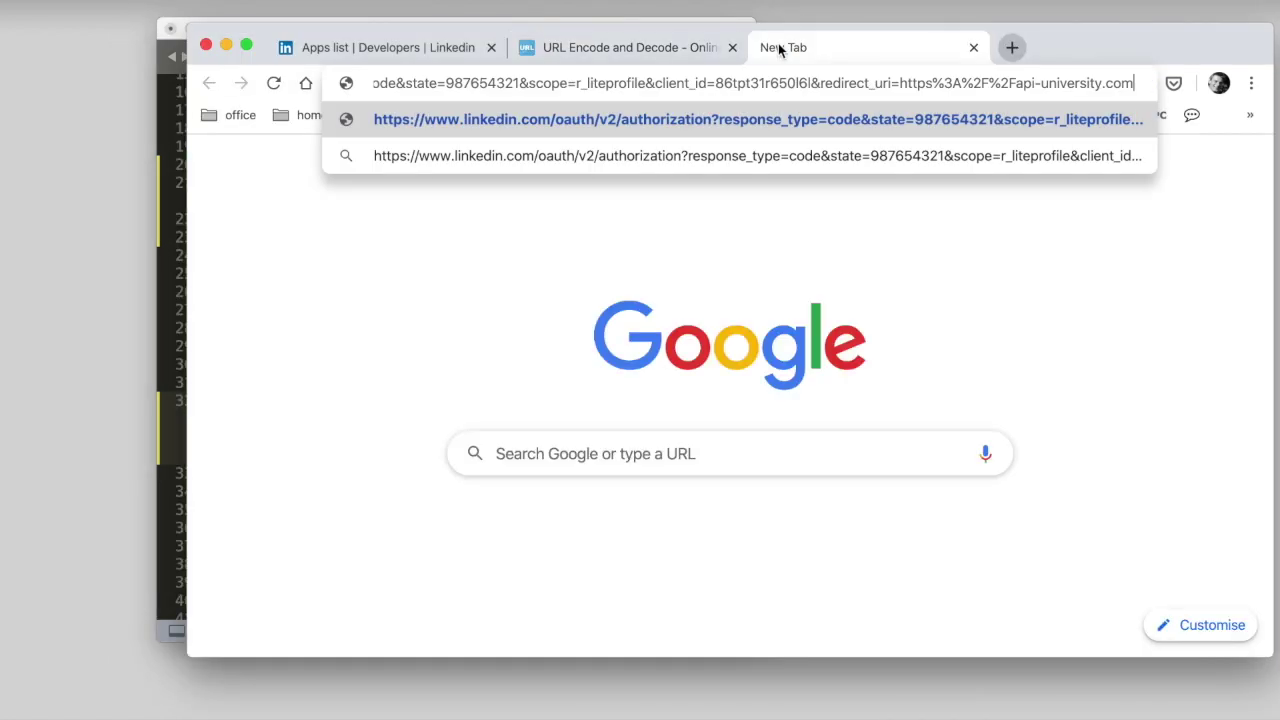
pyautogui.press('Return')
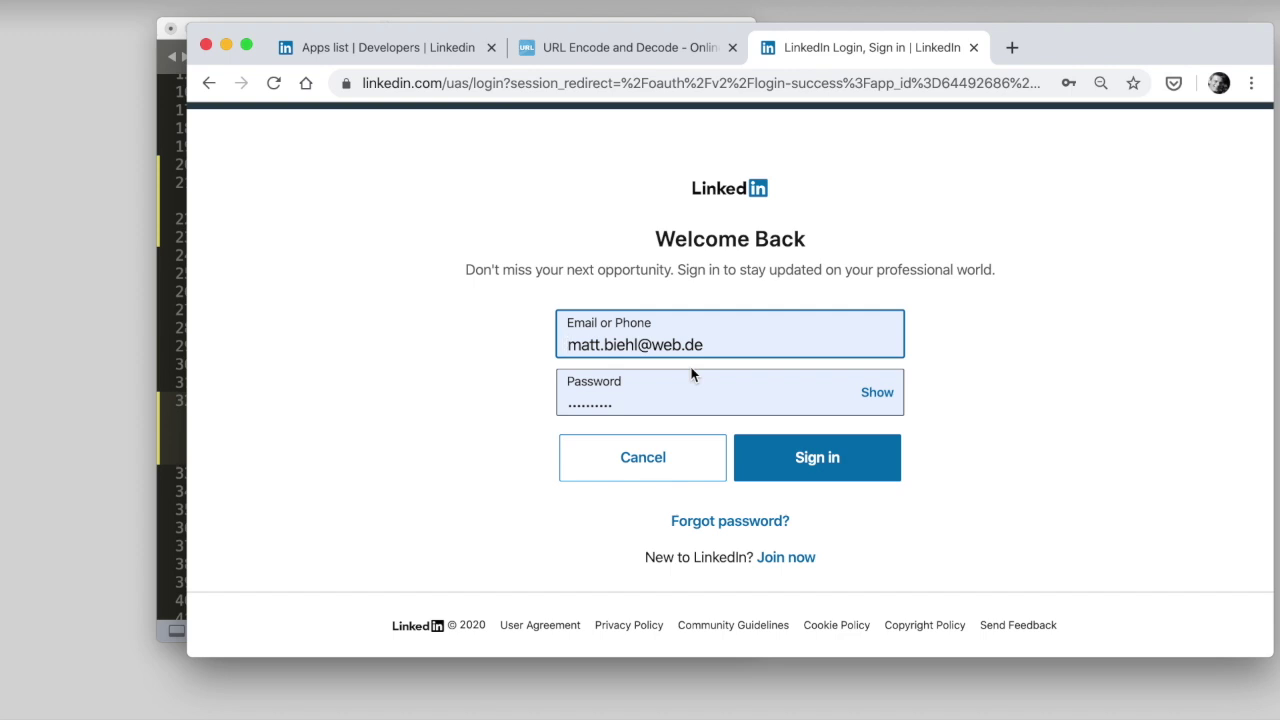
pyautogui.click(813, 460)
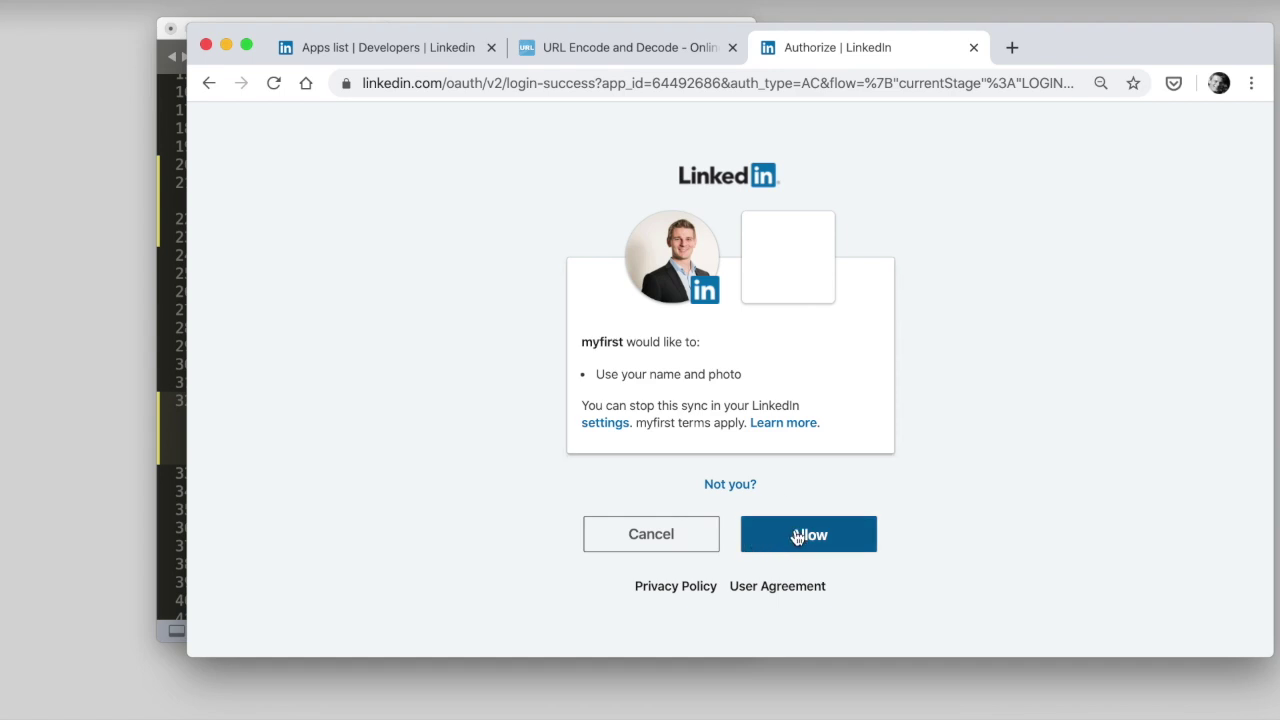
# Allow the myfirst app to use your LinkedIn name and photo
pyautogui.click(797, 537)
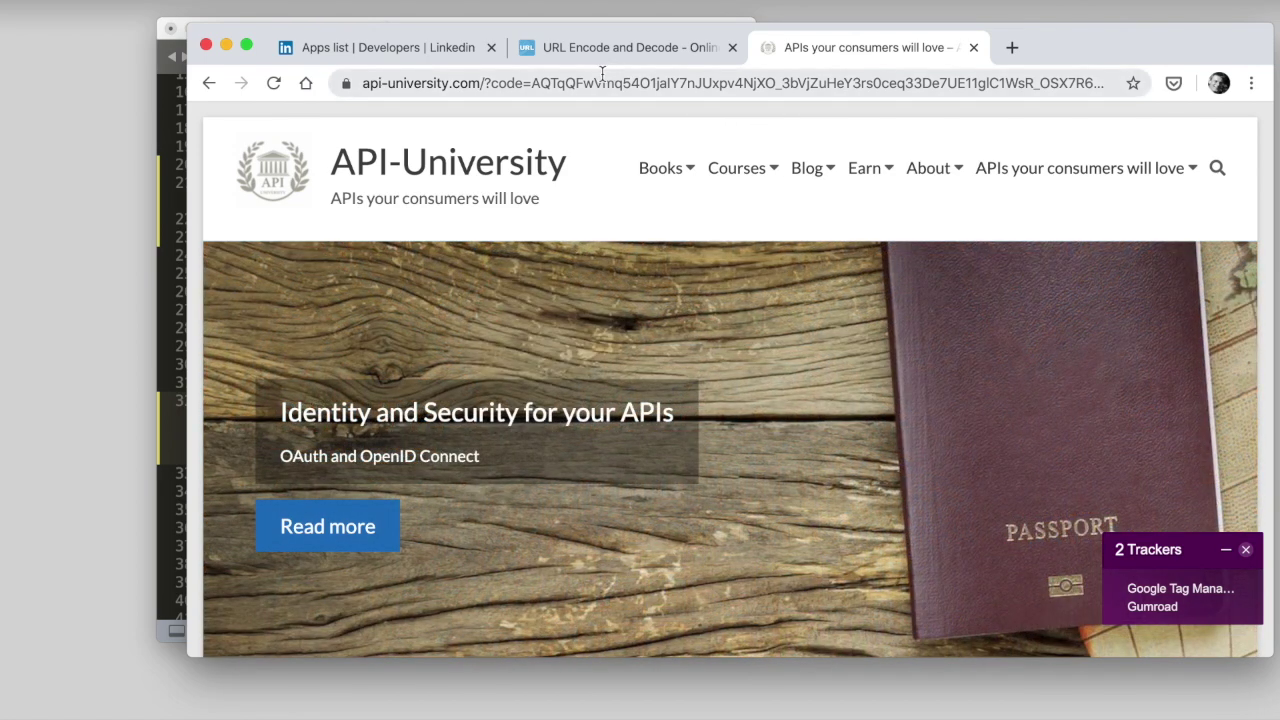
# Select the authorization code in the redirect address, stopping before &state, and return to the worksheet
pyautogui.click(531, 82)
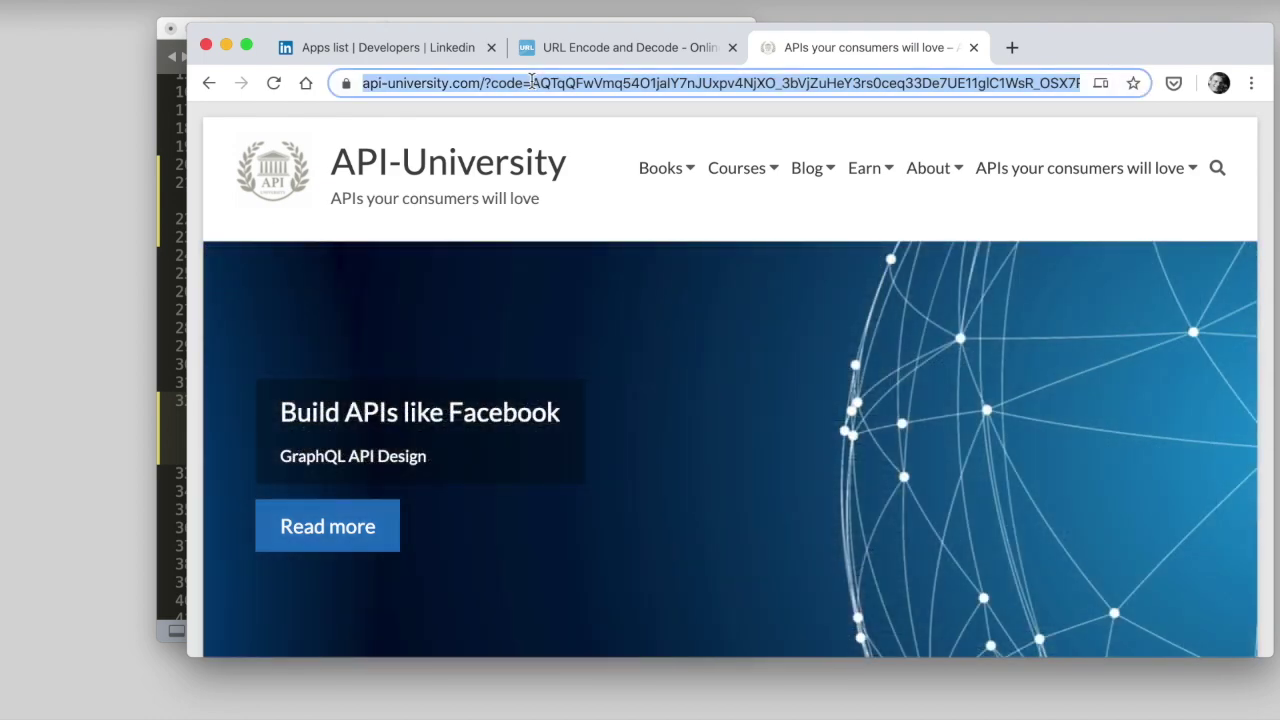
pyautogui.click(531, 82)
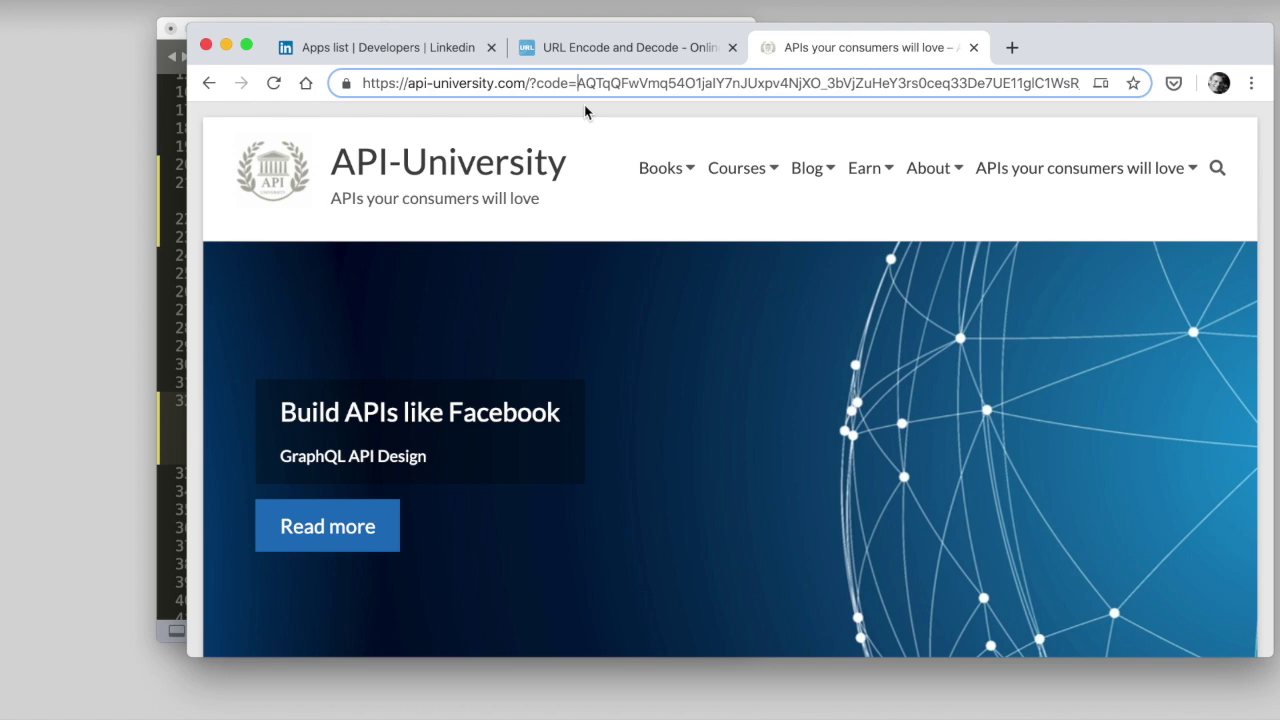
pyautogui.press('shift+super+Right')
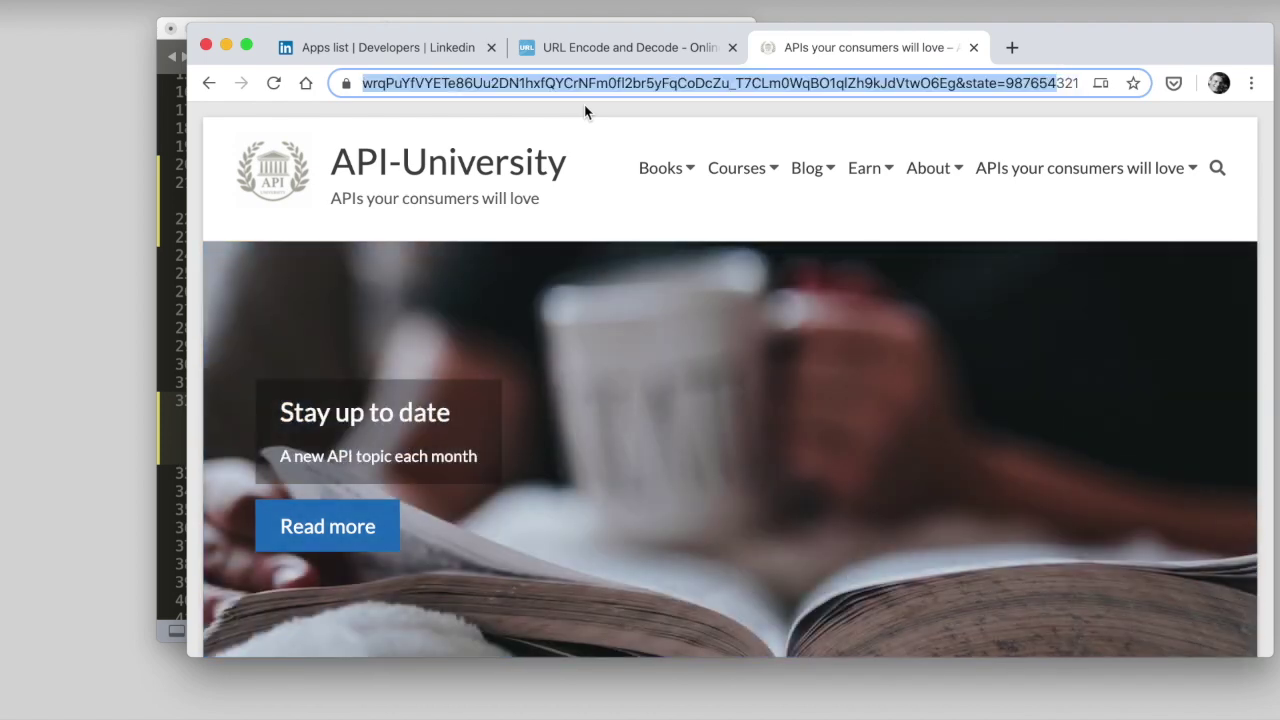
pyautogui.hotkey('shift', 'Left')
pyautogui.hotkey('shift', 'Left')
pyautogui.hotkey('shift', 'Left')
pyautogui.hotkey('shift', 'Left')
pyautogui.hotkey('shift', 'Left')
pyautogui.hotkey('shift', 'Left')
pyautogui.hotkey('shift', 'Left')
pyautogui.hotkey('shift', 'Left')
pyautogui.hotkey('shift', 'Left')
pyautogui.hotkey('shift', 'Left')
pyautogui.hotkey('shift', 'Left')
pyautogui.hotkey('shift', 'Left')
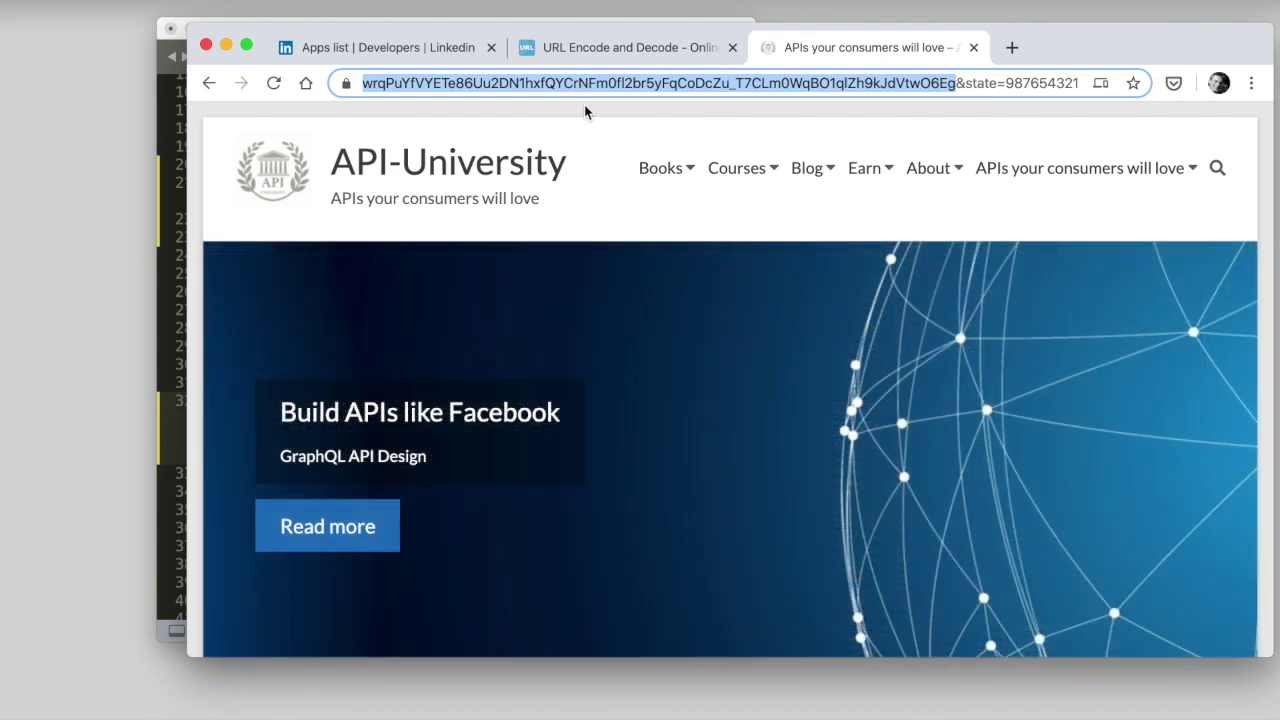
pyautogui.press('super+Tab')
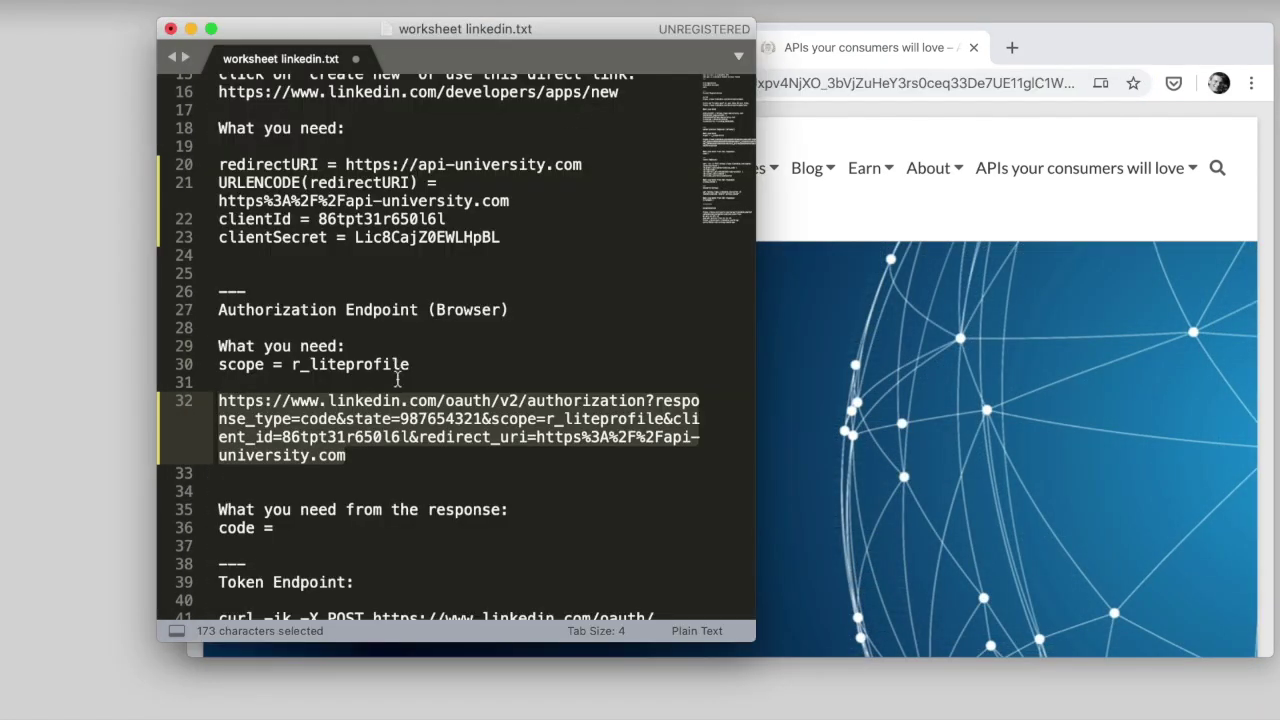
# Paste the authorization code after 'code =' on line 36, then bring up a Terminal window
pyautogui.click(330, 536)
pyautogui.press('super+v')
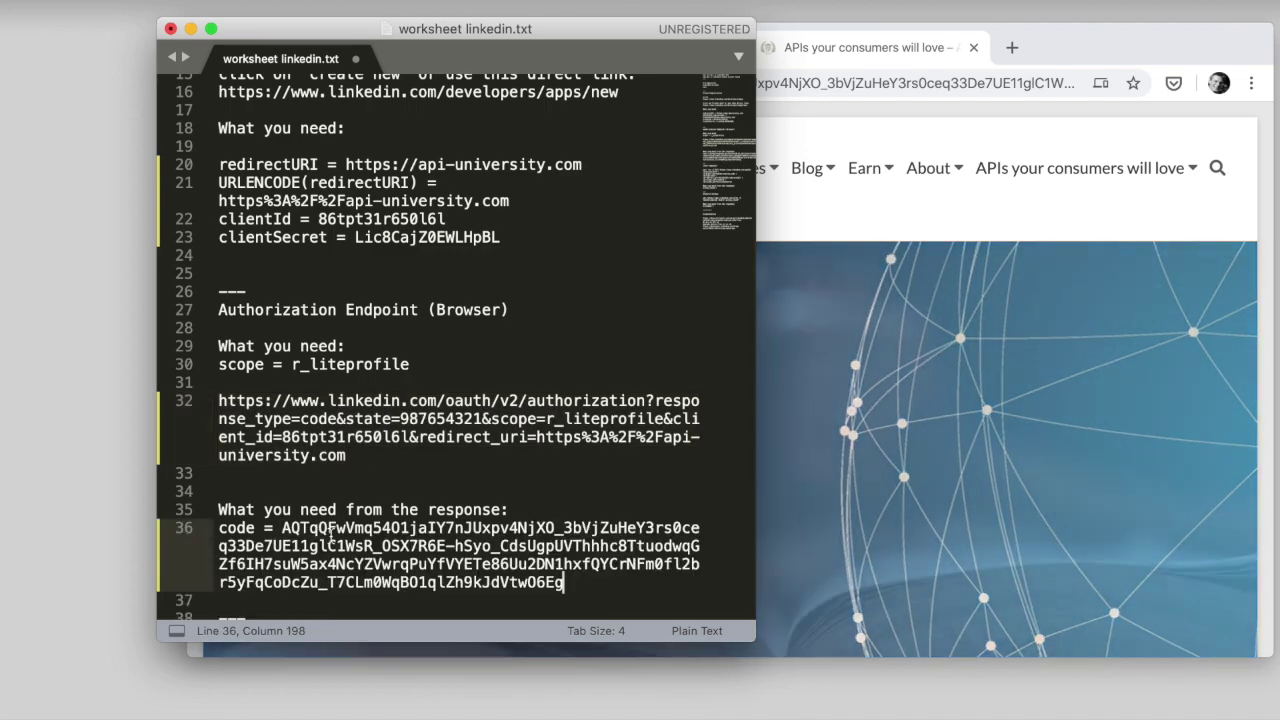
pyautogui.scroll(-5, 330, 536)
pyautogui.scroll(-5, 330, 536)
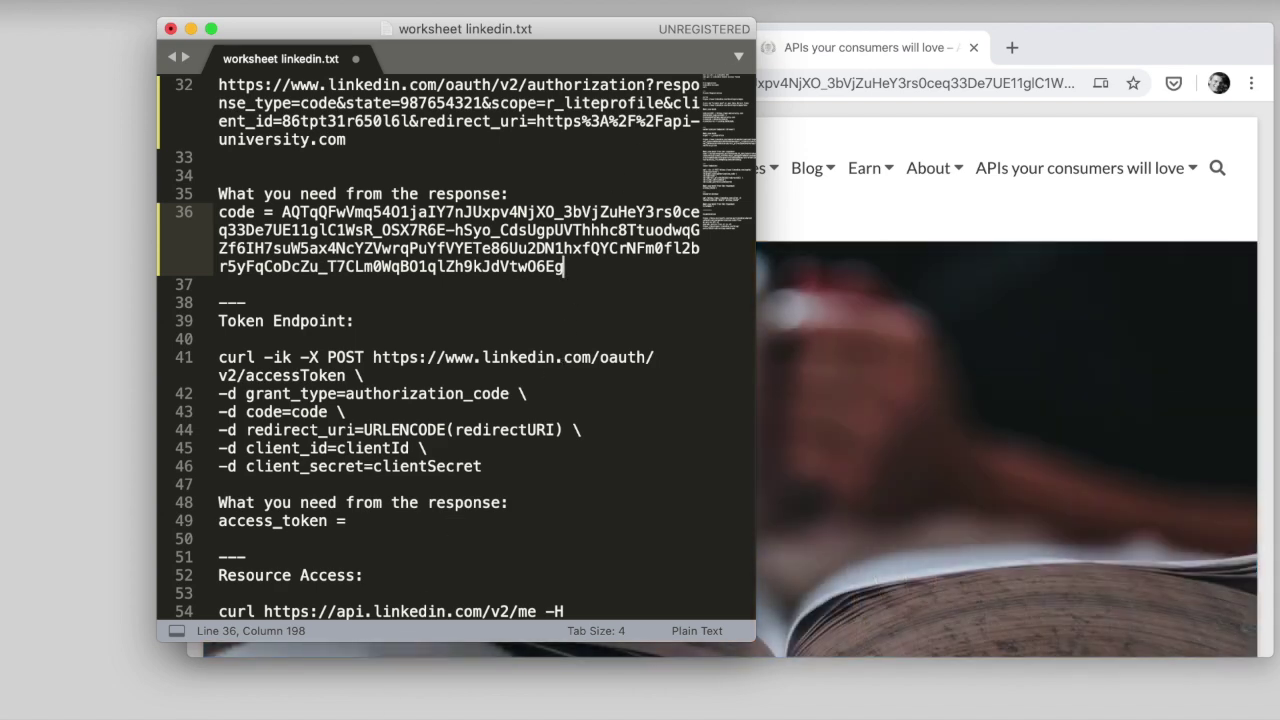
pyautogui.press('super+Tab')
# Move the Terminal bash window lower and bring the Sublime worksheet back in front
pyautogui.moveTo(671, 71); pyautogui.dragTo(677, 146)
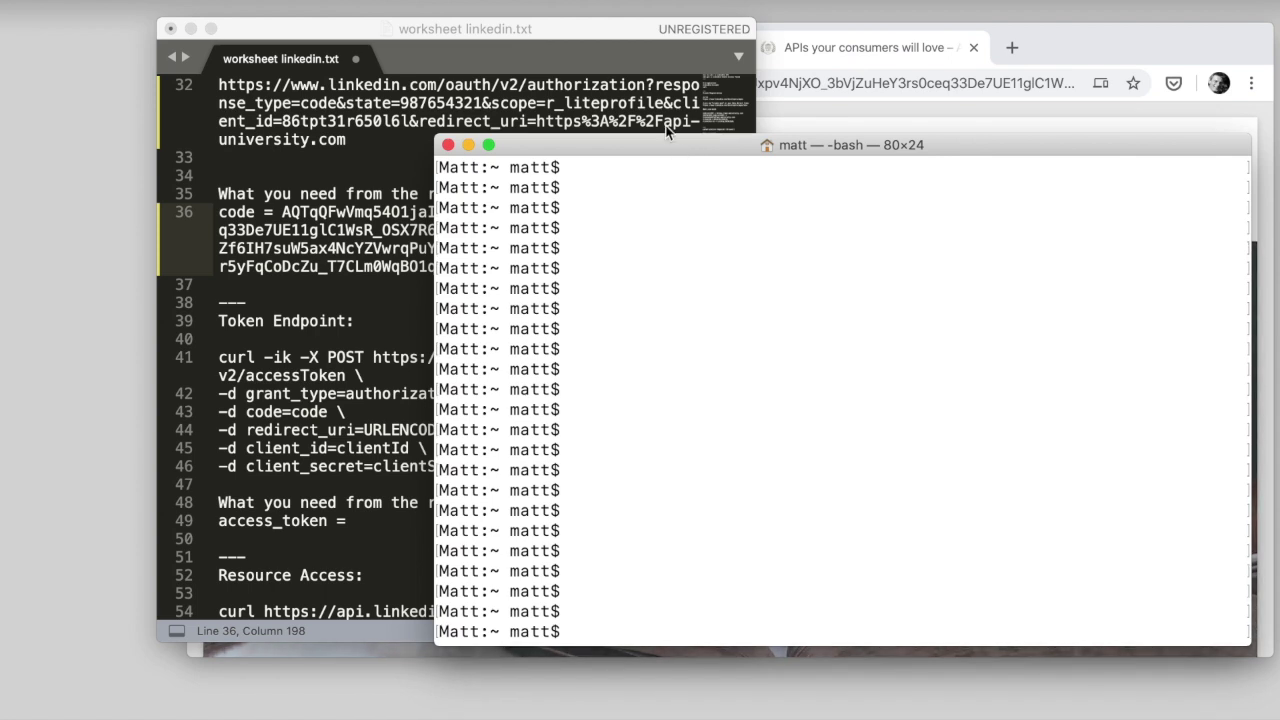
pyautogui.click(547, 28)
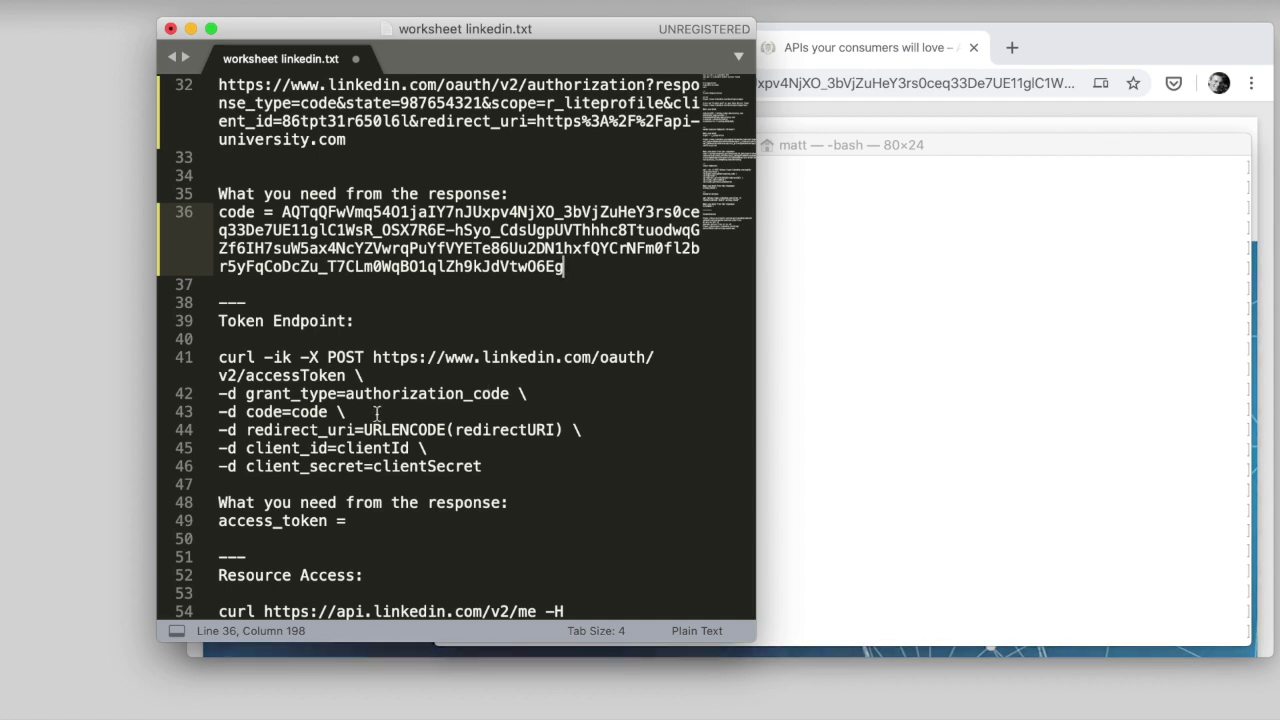
# Fill the curl command's code and URLENCODE(redirectURI) placeholders with the authorization code and encoded redirect URI
pyautogui.doubleClick(307, 413)
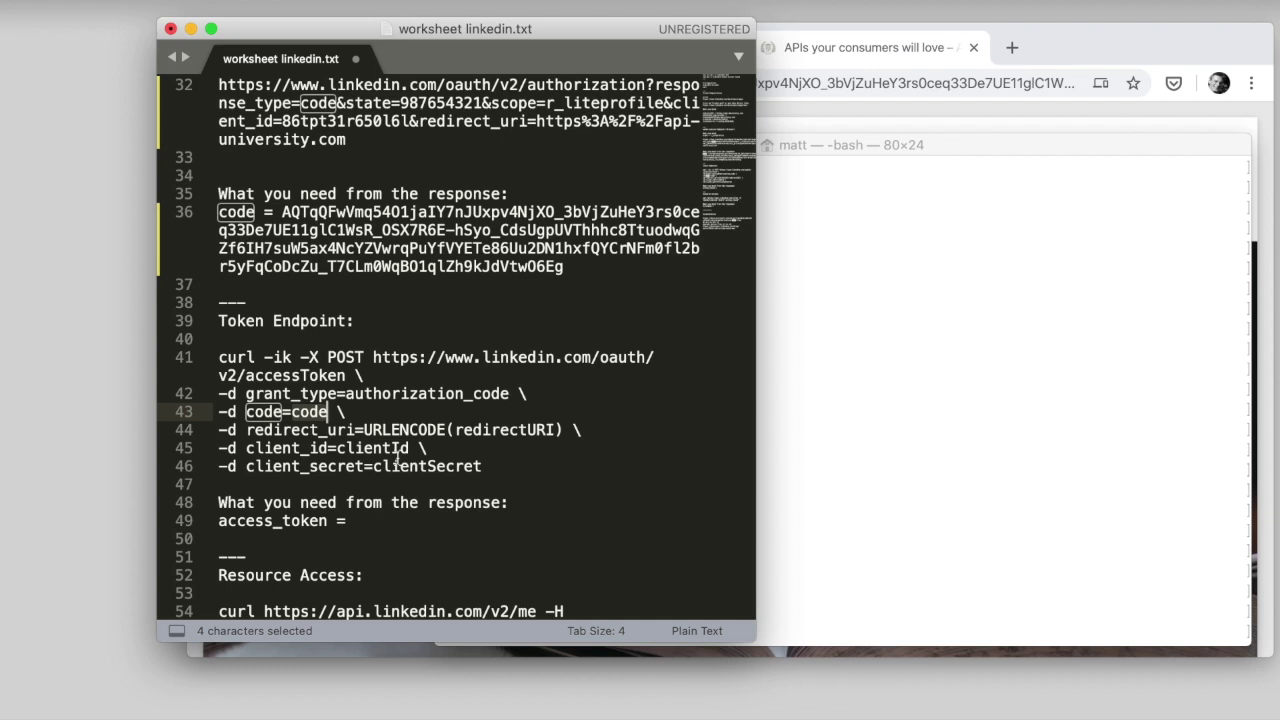
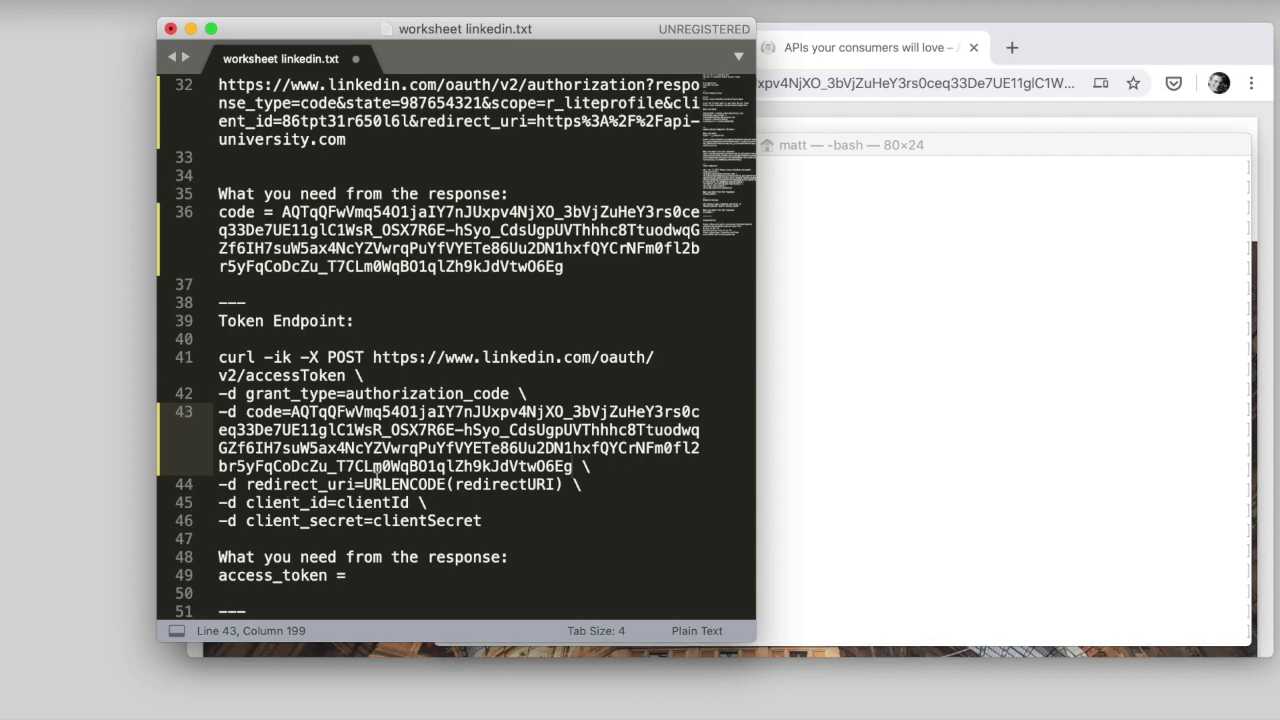
pyautogui.scroll(1, 368, 484)
pyautogui.scroll(10, 355, 492)
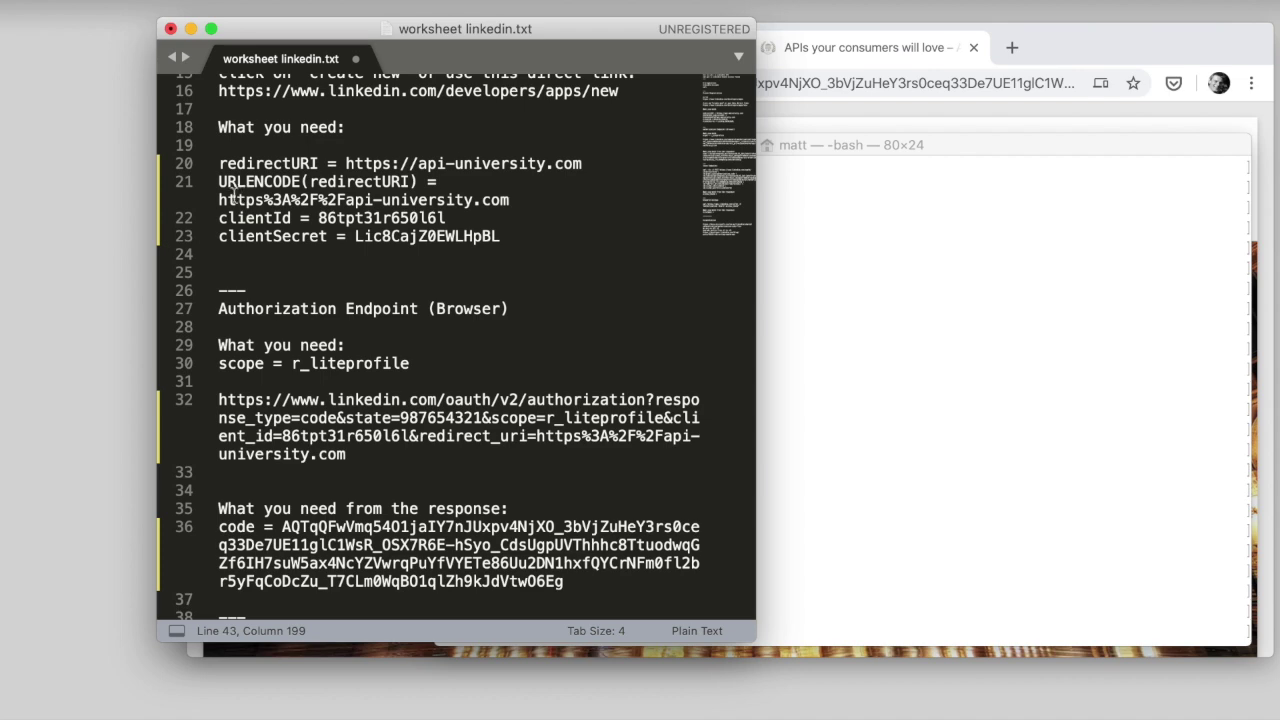
pyautogui.moveTo(220, 199); pyautogui.dragTo(583, 194)
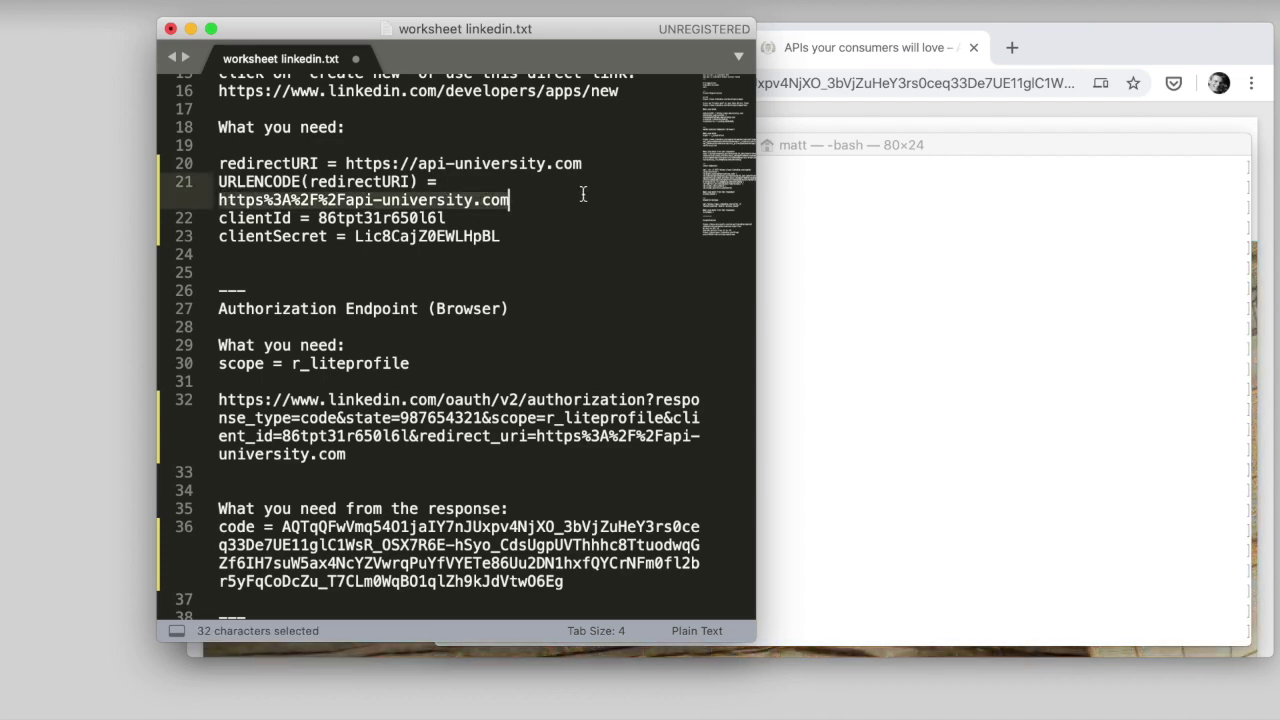
pyautogui.press('super+c')
pyautogui.scroll(-10, 582, 196)
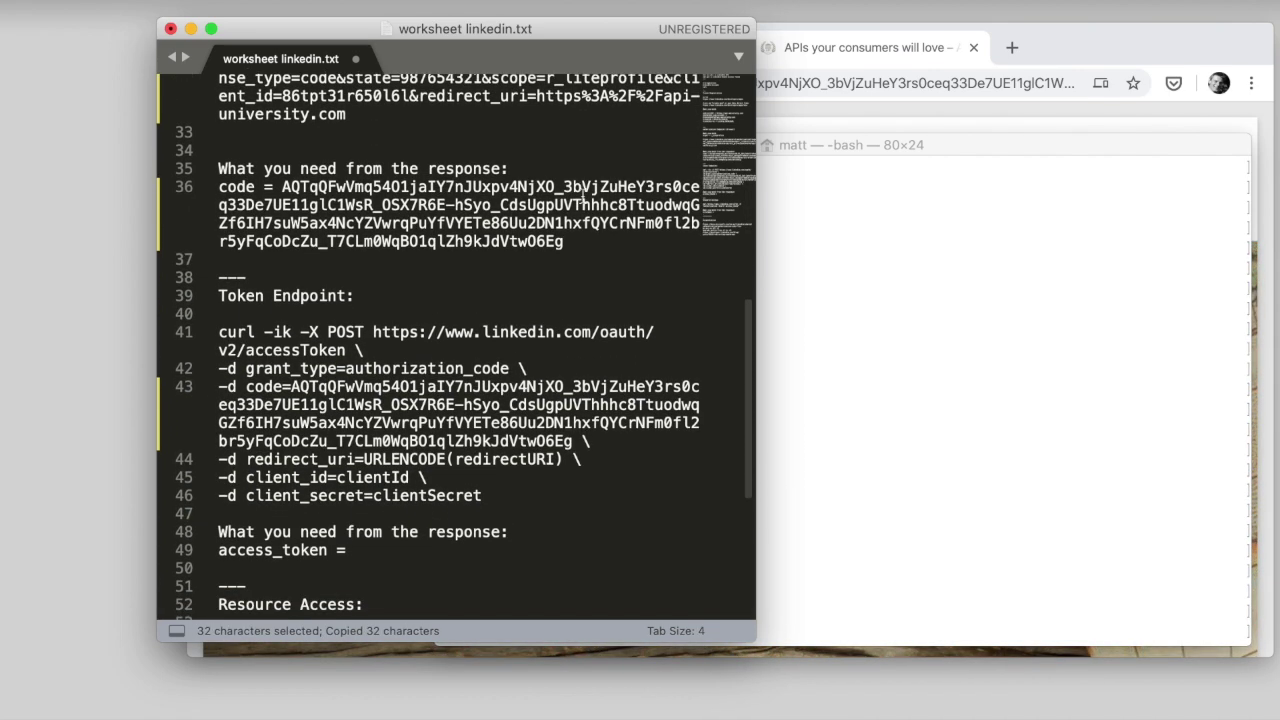
pyautogui.moveTo(364, 436); pyautogui.dragTo(563, 436)
pyautogui.press('super+v')
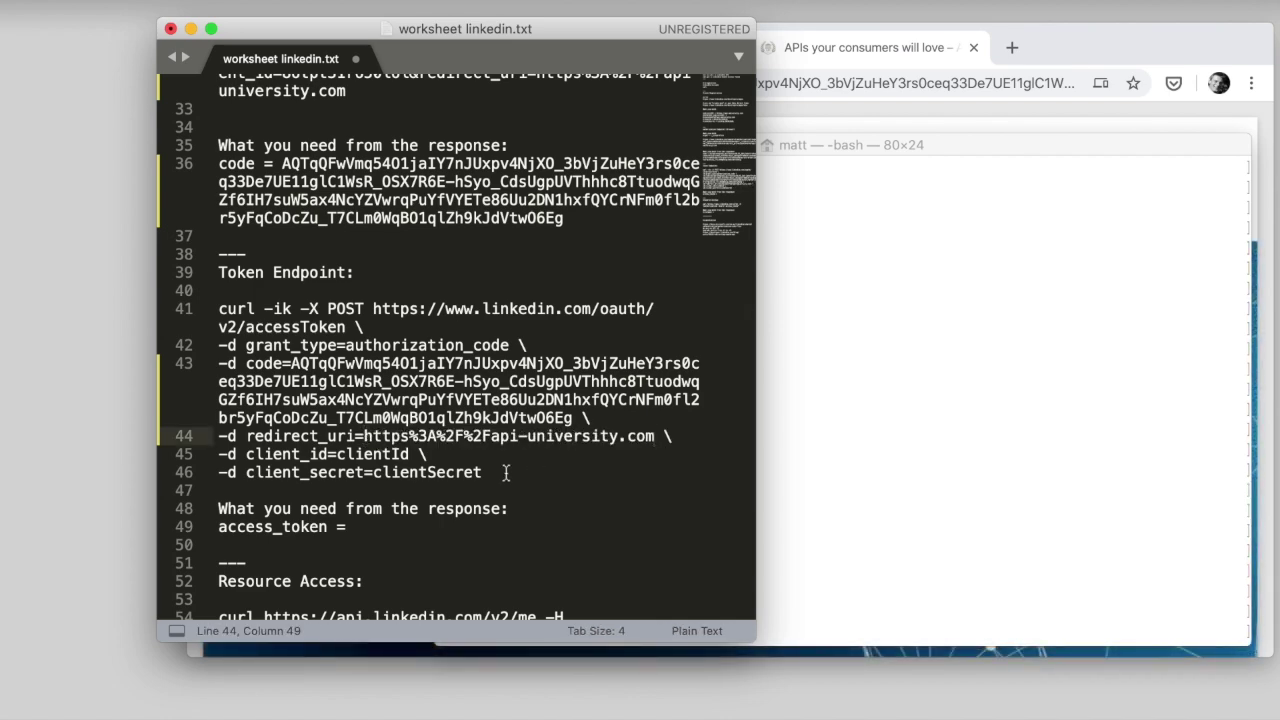
# Replace the clientId placeholder with the client ID copied from line 22
pyautogui.scroll(10, 360, 420)
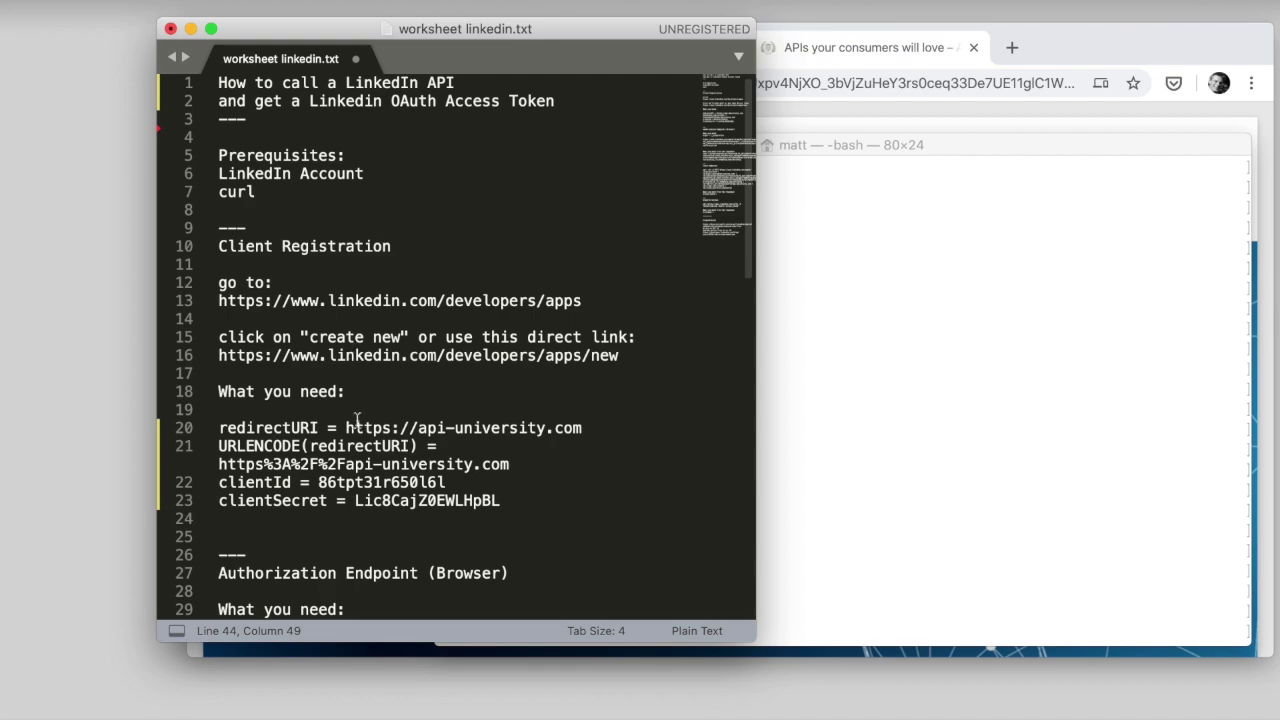
pyautogui.doubleClick(341, 481)
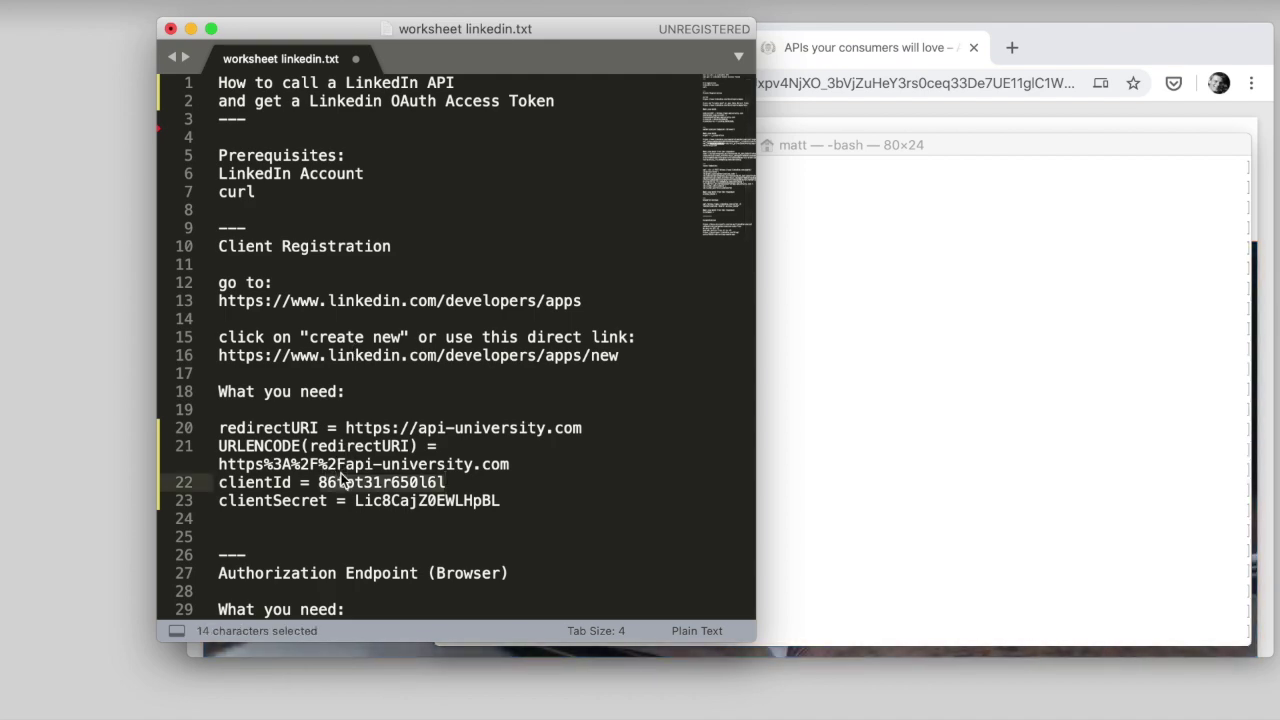
pyautogui.press('super+c')
pyautogui.scroll(-10, 341, 478)
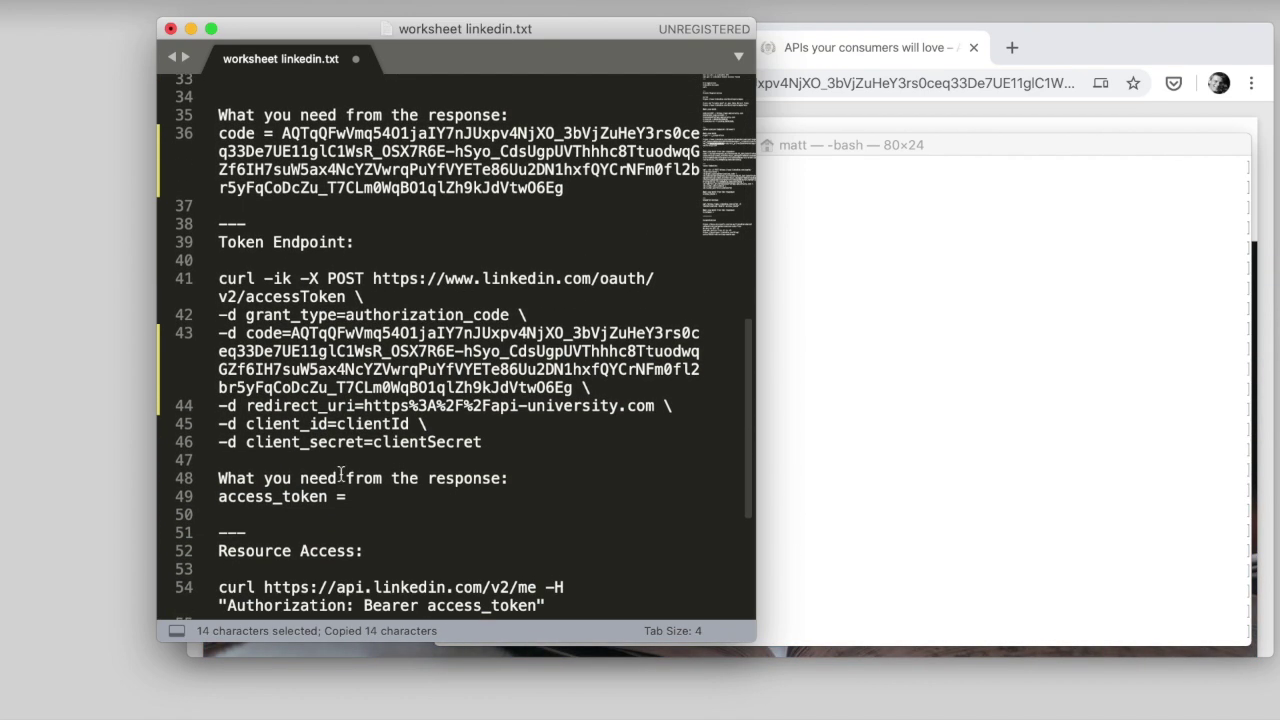
pyautogui.doubleClick(363, 426)
pyautogui.press('super+v')
# Replace the clientSecret placeholder with the client secret copied from line 23
pyautogui.scroll(1, 365, 430)
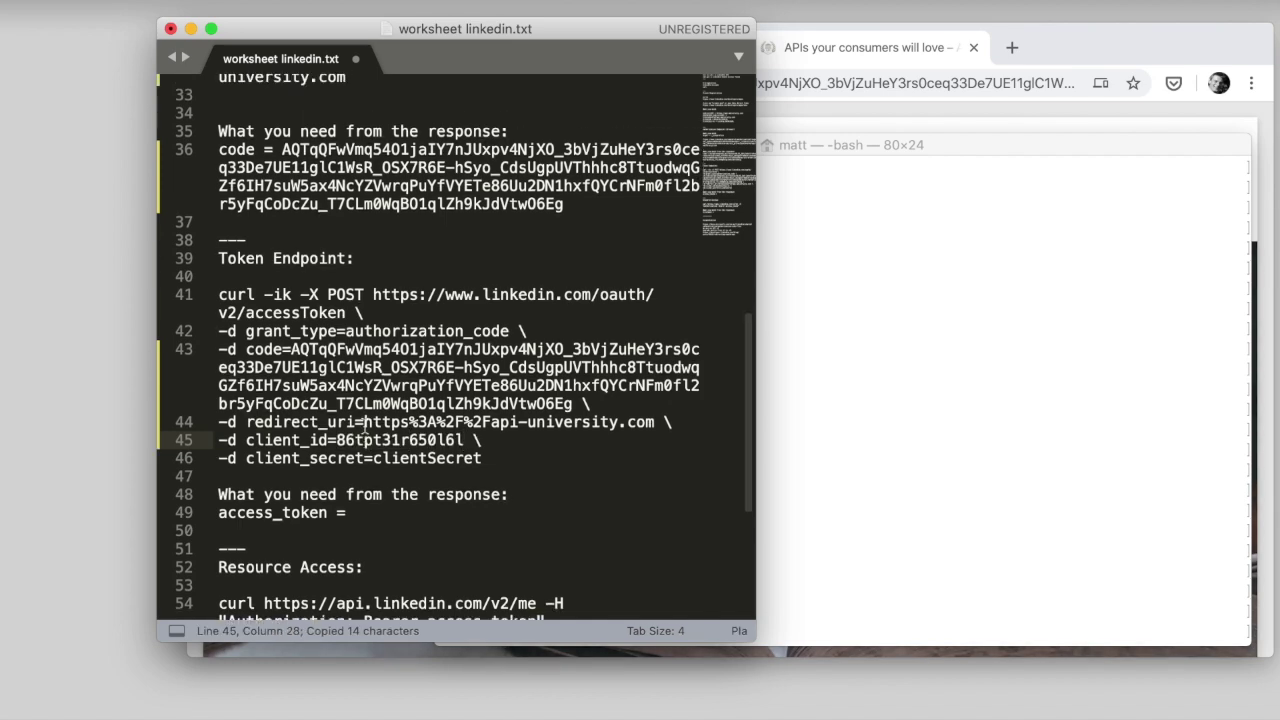
pyautogui.scroll(10, 365, 428)
pyautogui.doubleClick(410, 484)
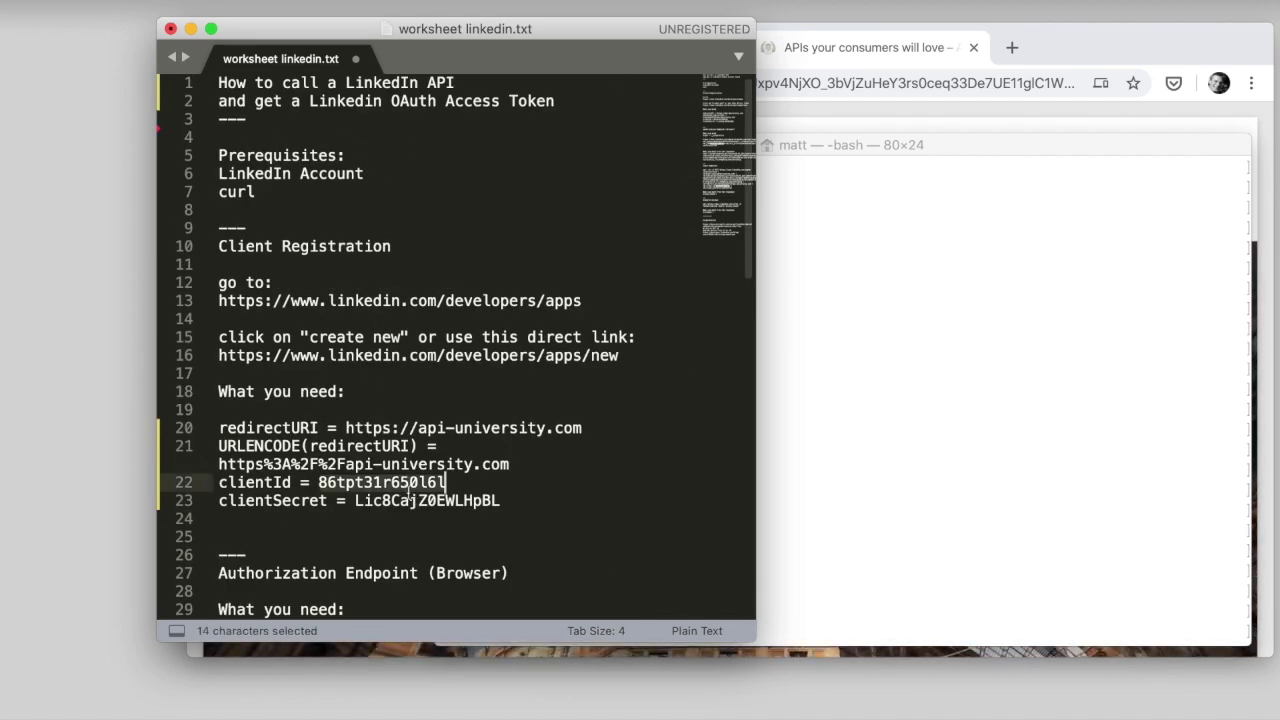
pyautogui.doubleClick(410, 500)
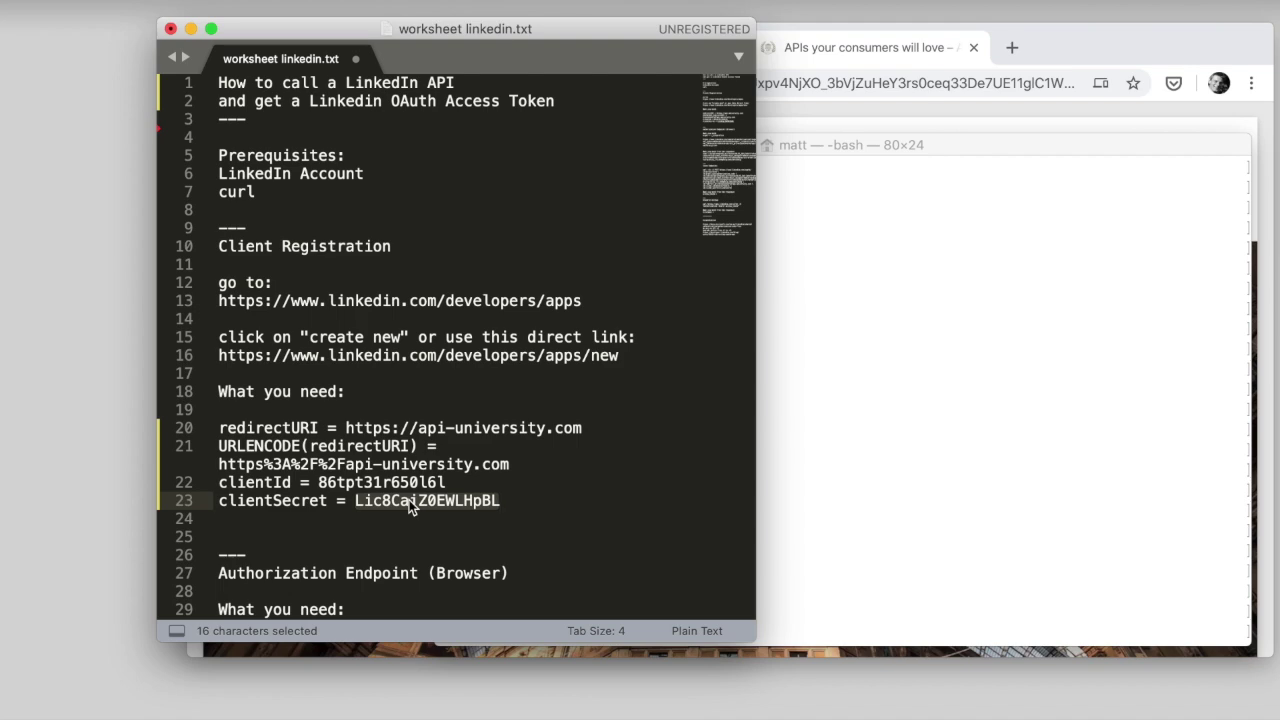
pyautogui.press('super+c')
pyautogui.scroll(-15, 410, 505)
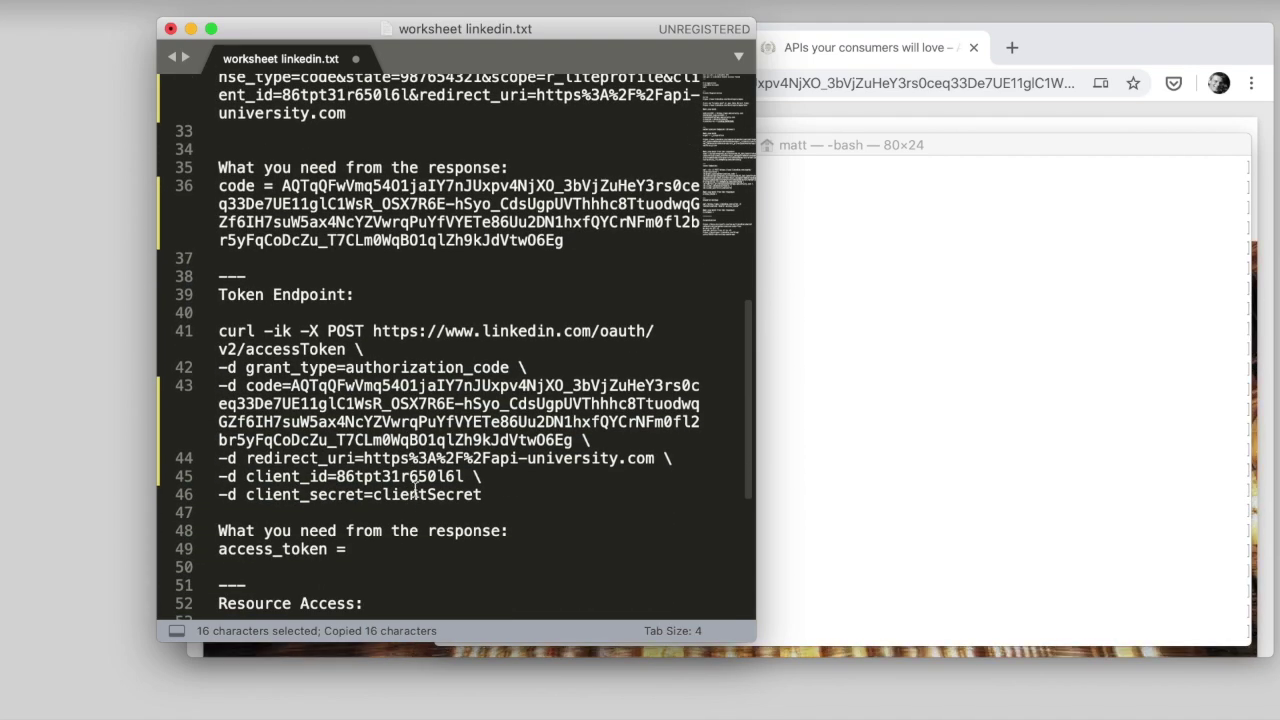
pyautogui.doubleClick(415, 494)
pyautogui.press('super+v')
# Copy the completed token-request curl command
pyautogui.scroll(-3, 415, 490)
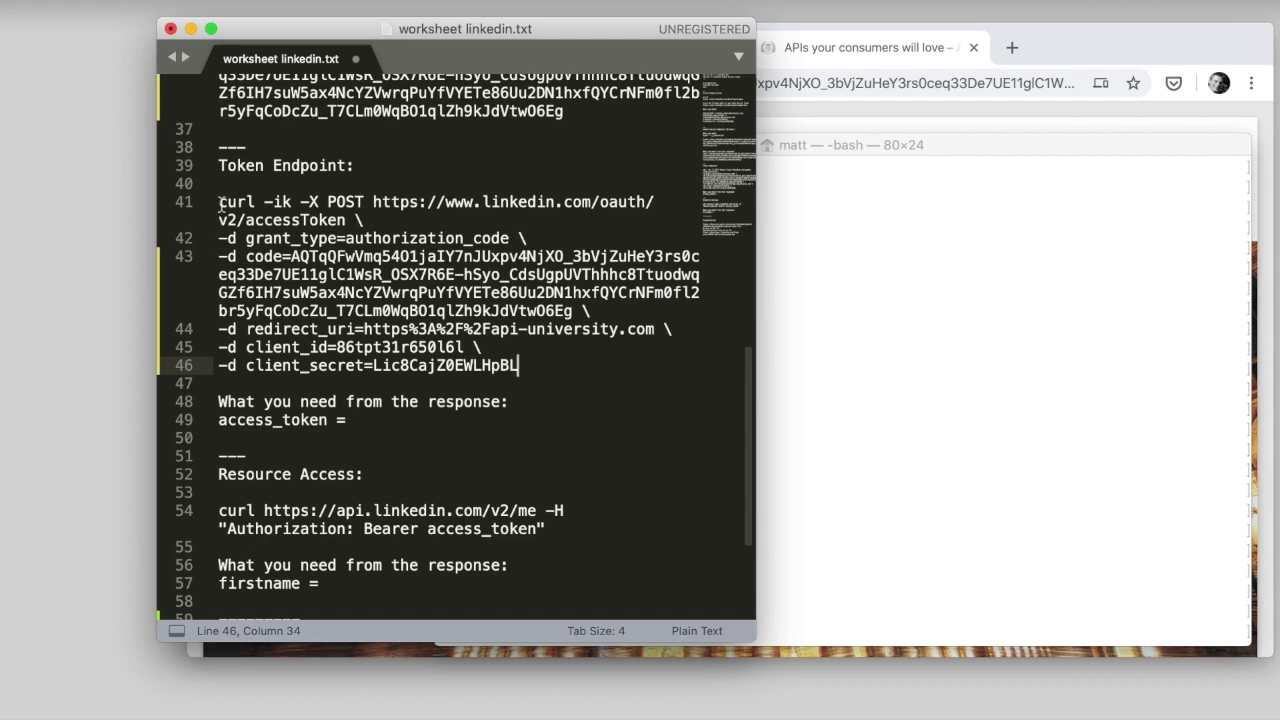
pyautogui.moveTo(219, 202); pyautogui.dragTo(548, 362)
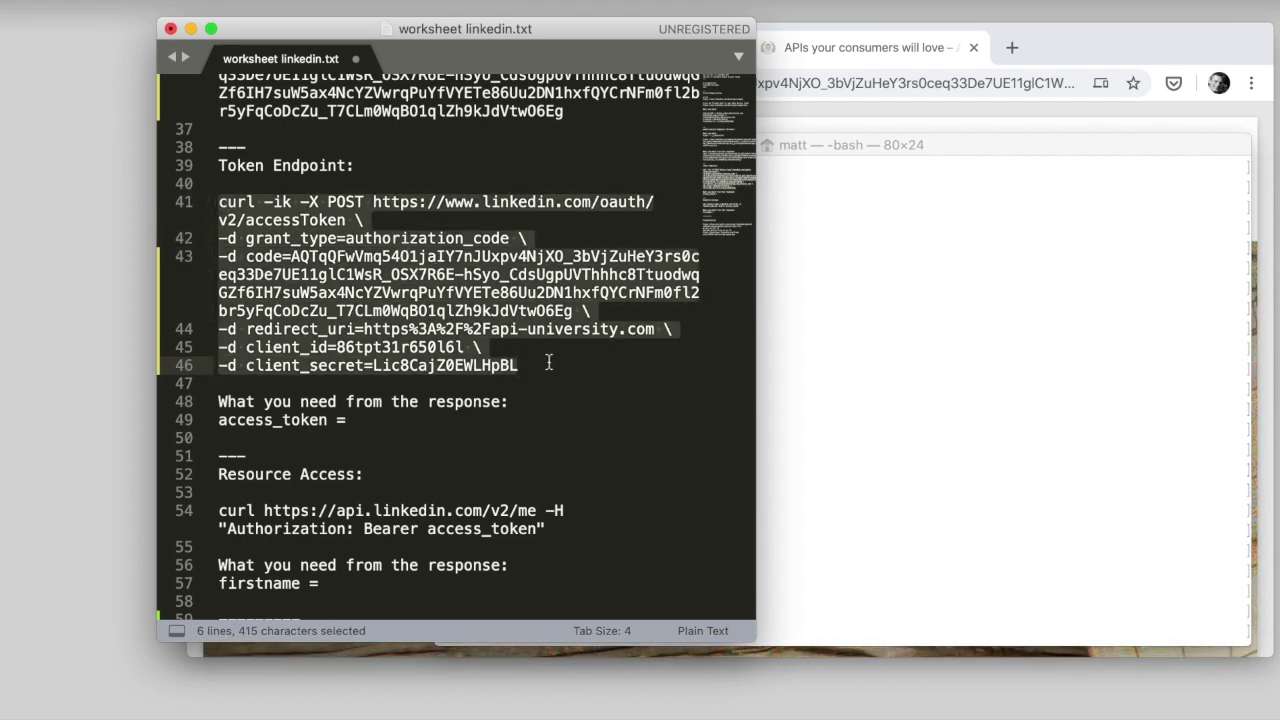
pyautogui.press('super+c')
# Run the token-request curl in Terminal and select the returned access_token JSON
pyautogui.click(955, 327)
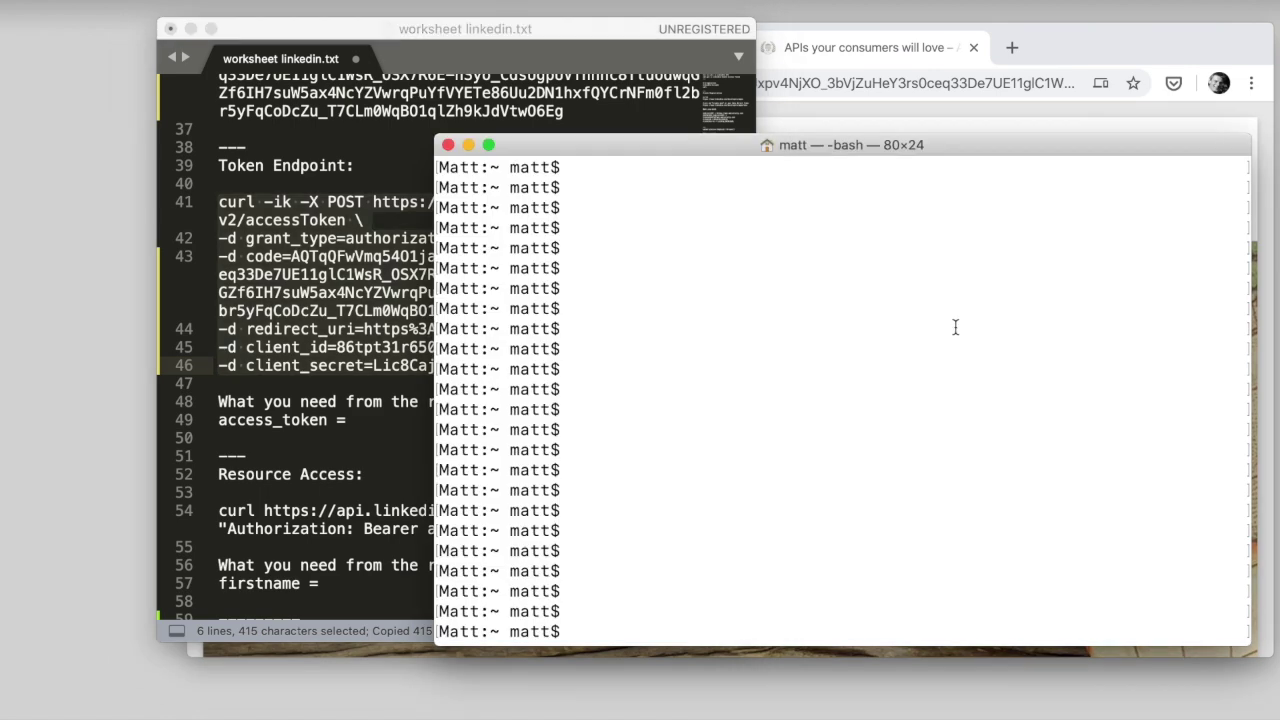
pyautogui.press('super+v')
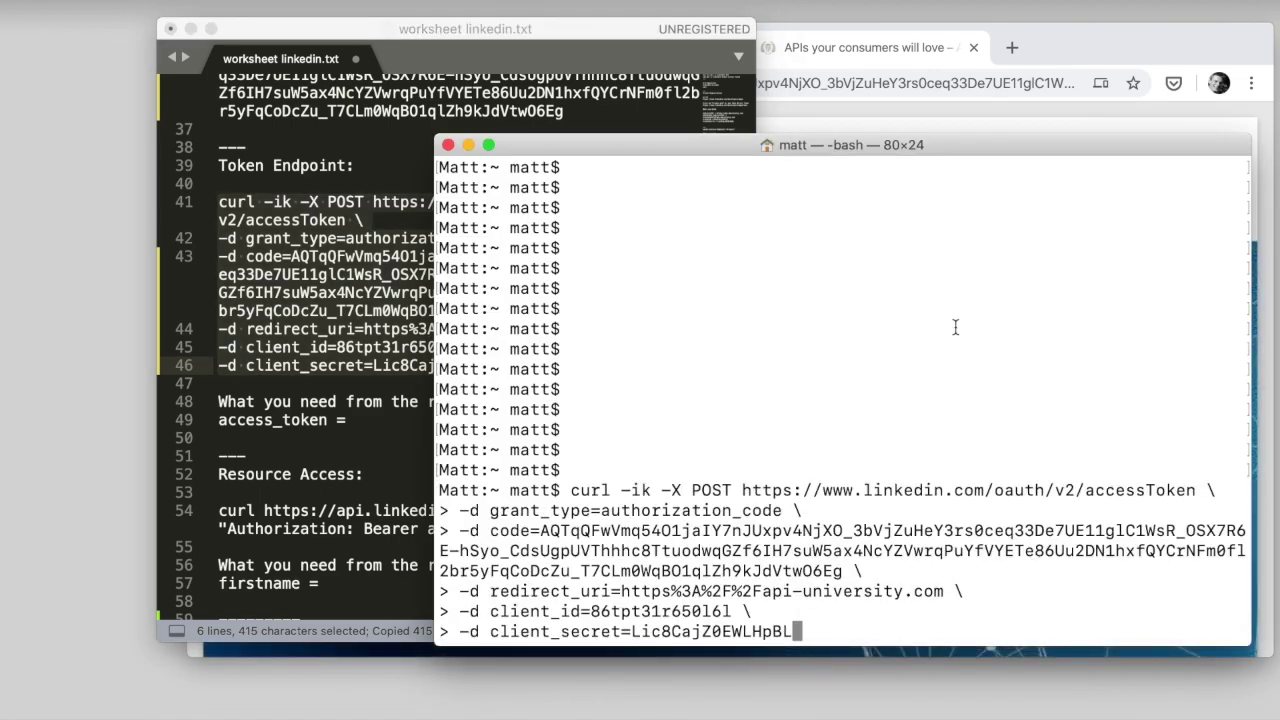
pyautogui.press('Return')
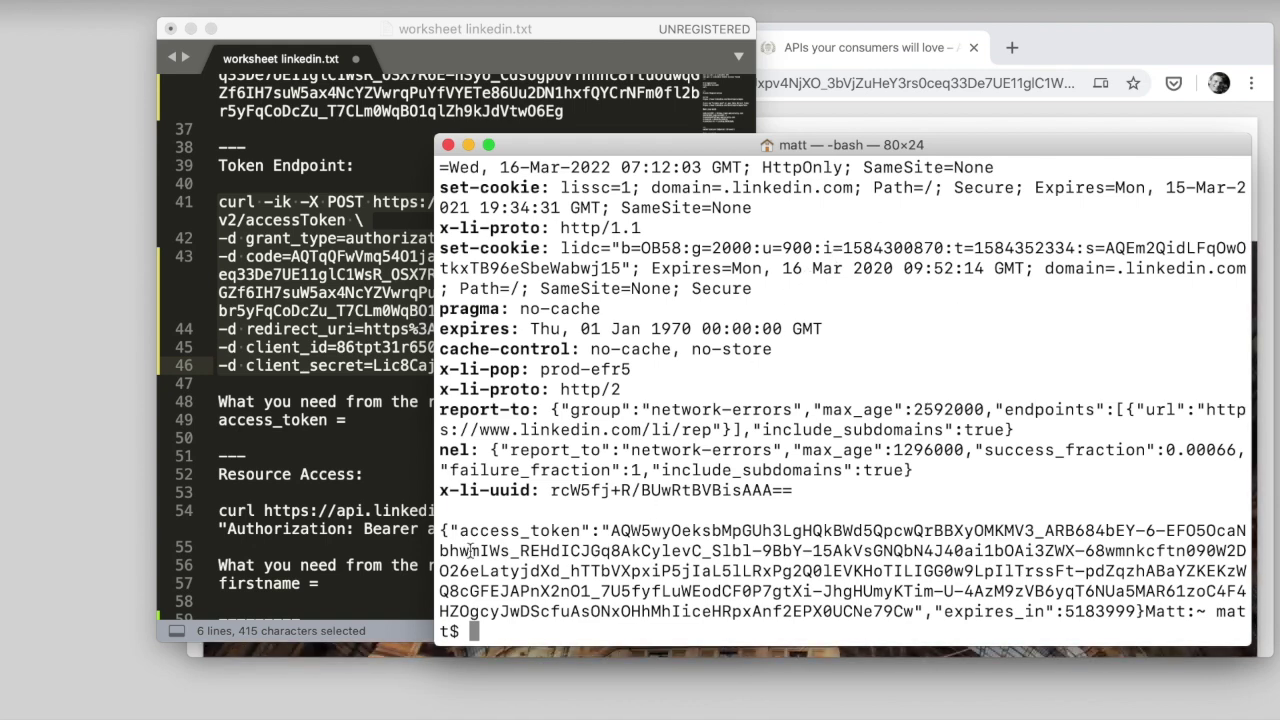
pyautogui.moveTo(441, 530); pyautogui.dragTo(1150, 605)
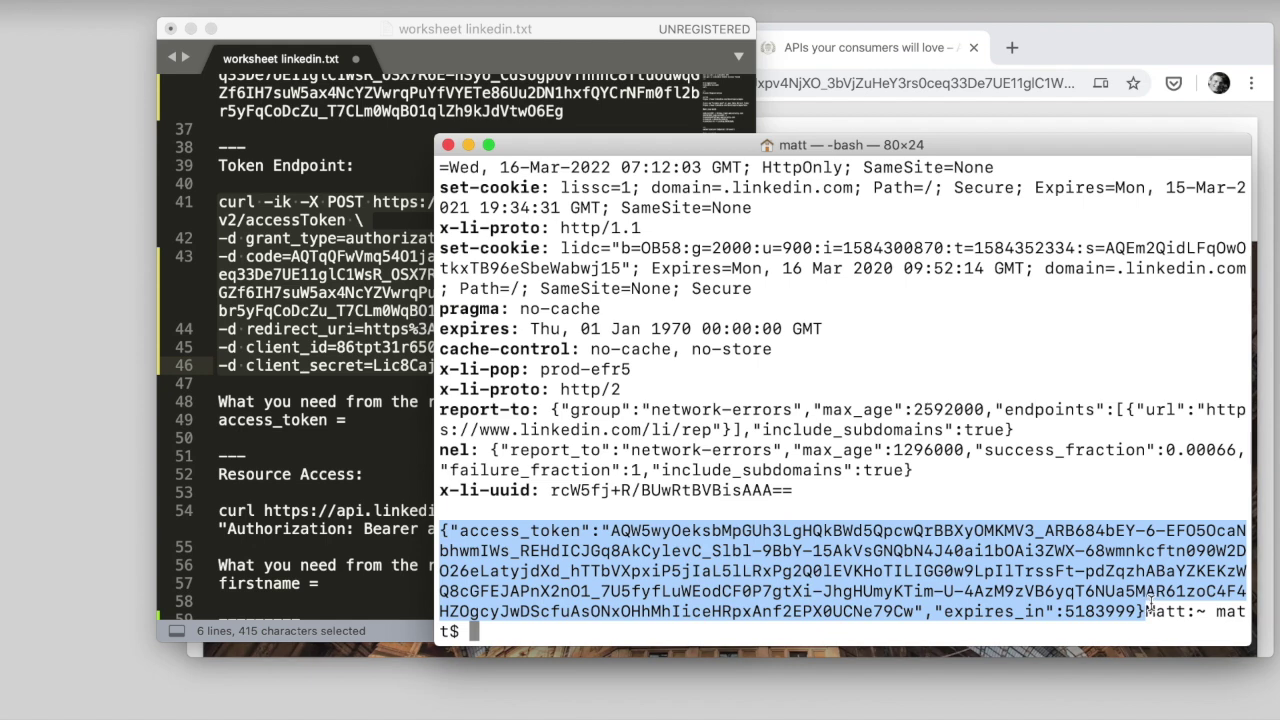
# Paste the access_token JSON below the curl command and pretty-print it with Pretty JSON
pyautogui.click(262, 446)
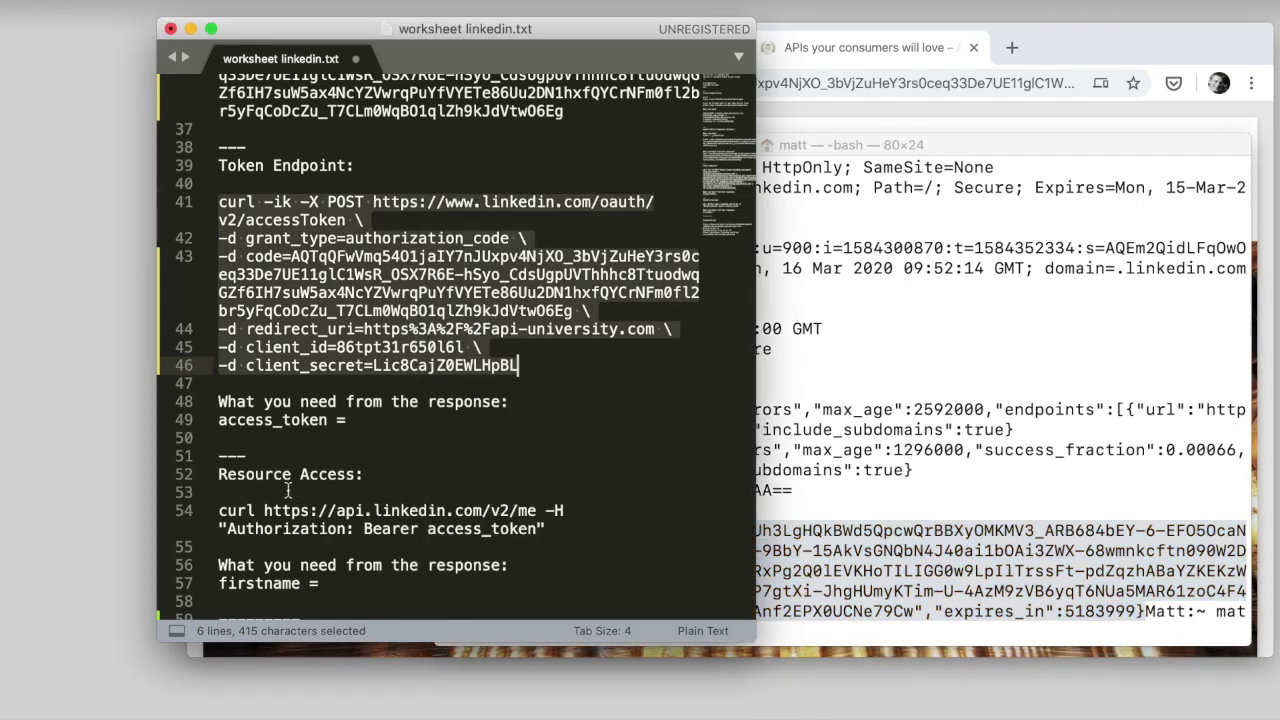
pyautogui.click(284, 388)
pyautogui.press('Return')
pyautogui.press('Return')
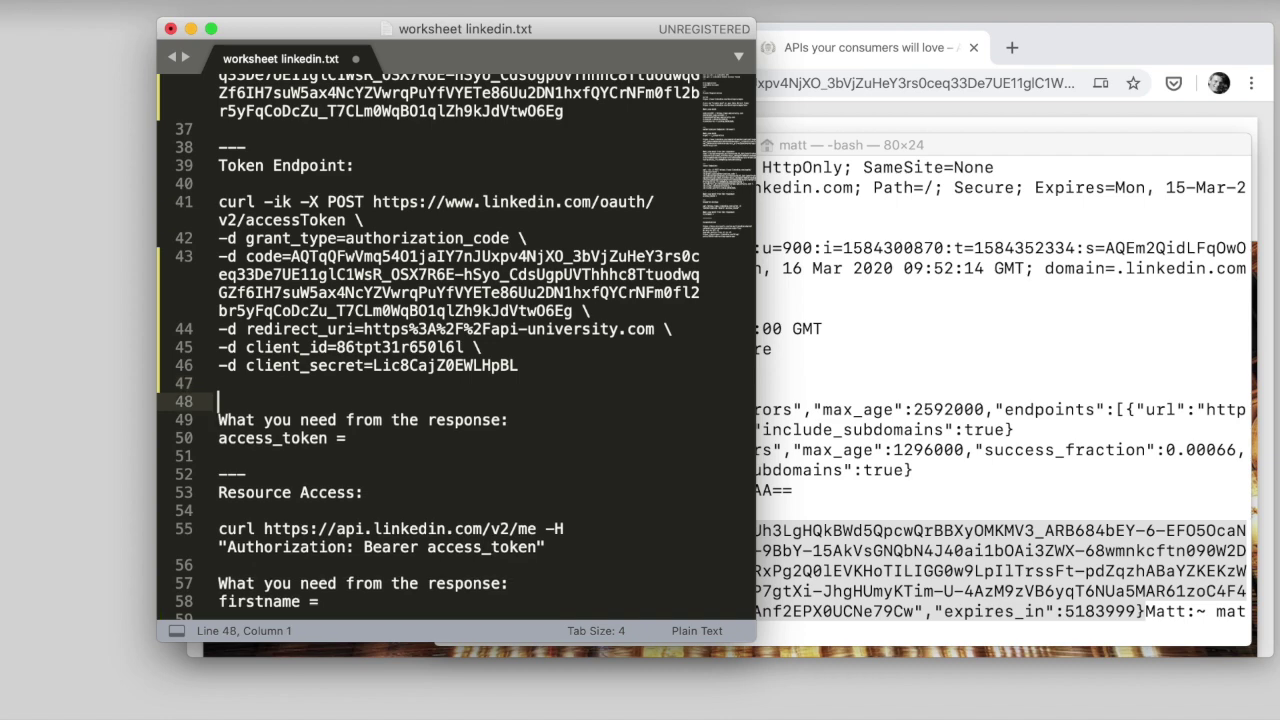
pyautogui.press('Up')
pyautogui.press('super+v')
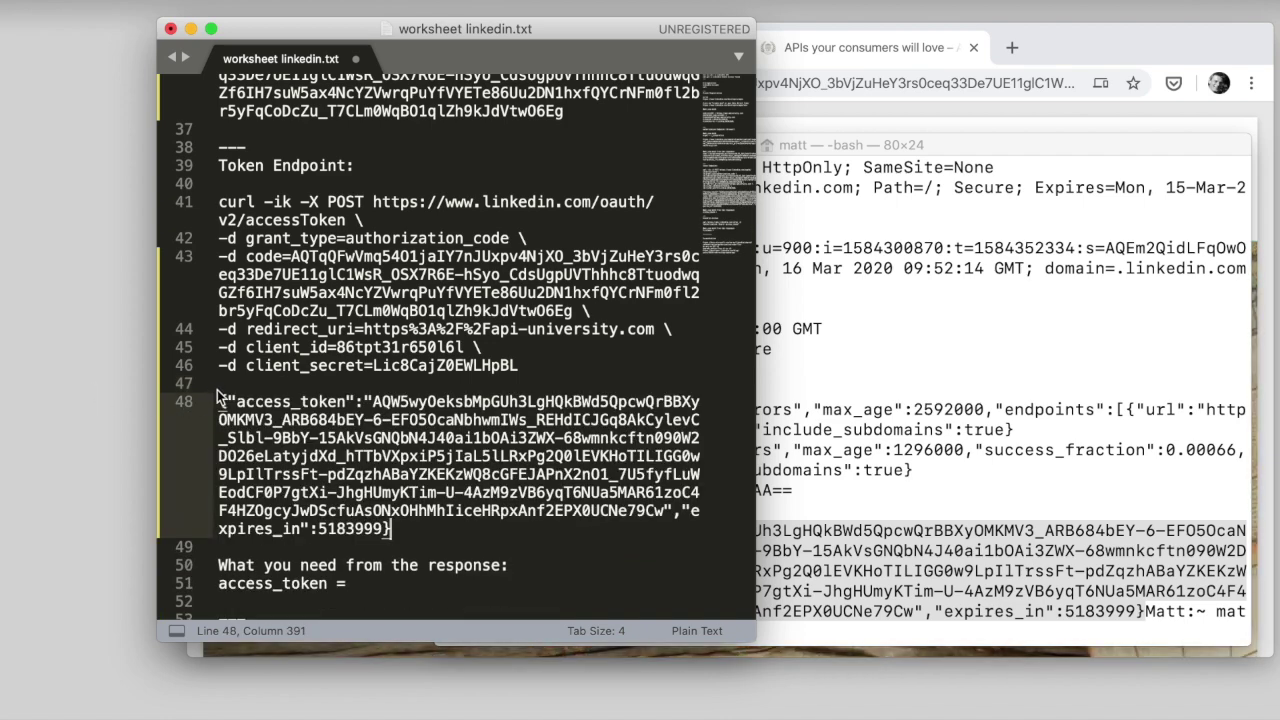
pyautogui.moveTo(218, 401); pyautogui.dragTo(463, 533)
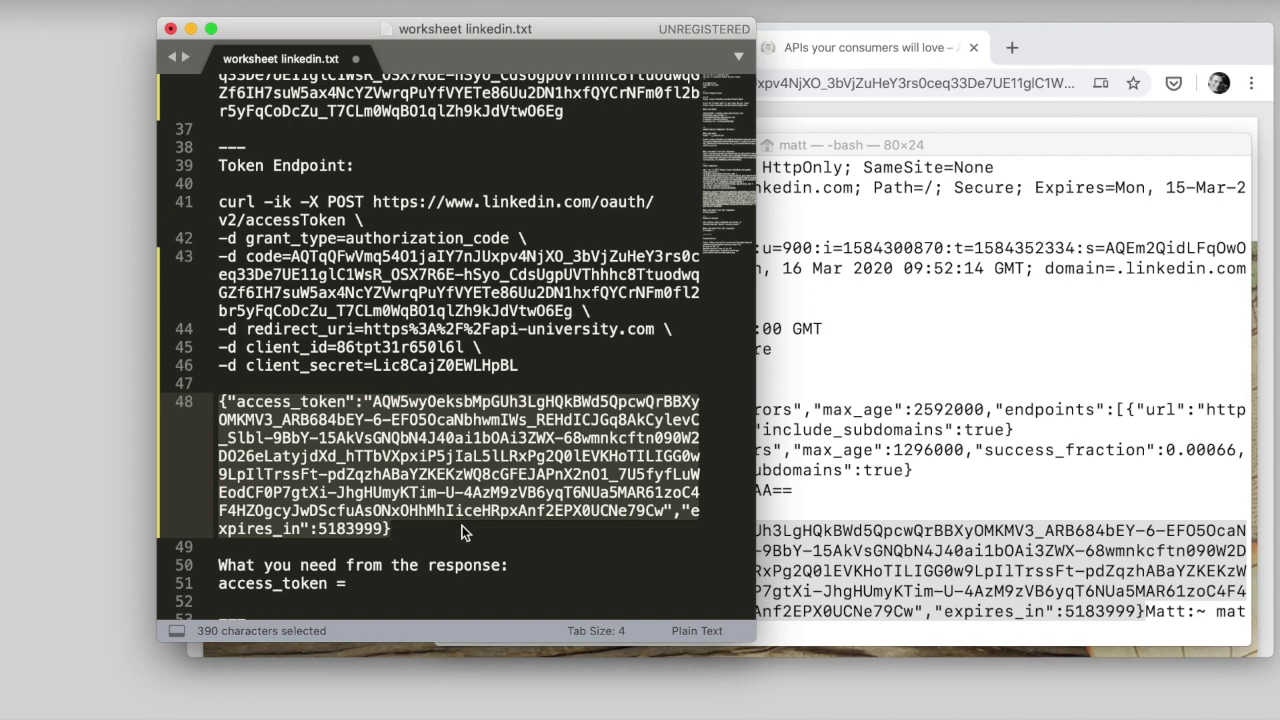
pyautogui.press('ctrl+super+j')
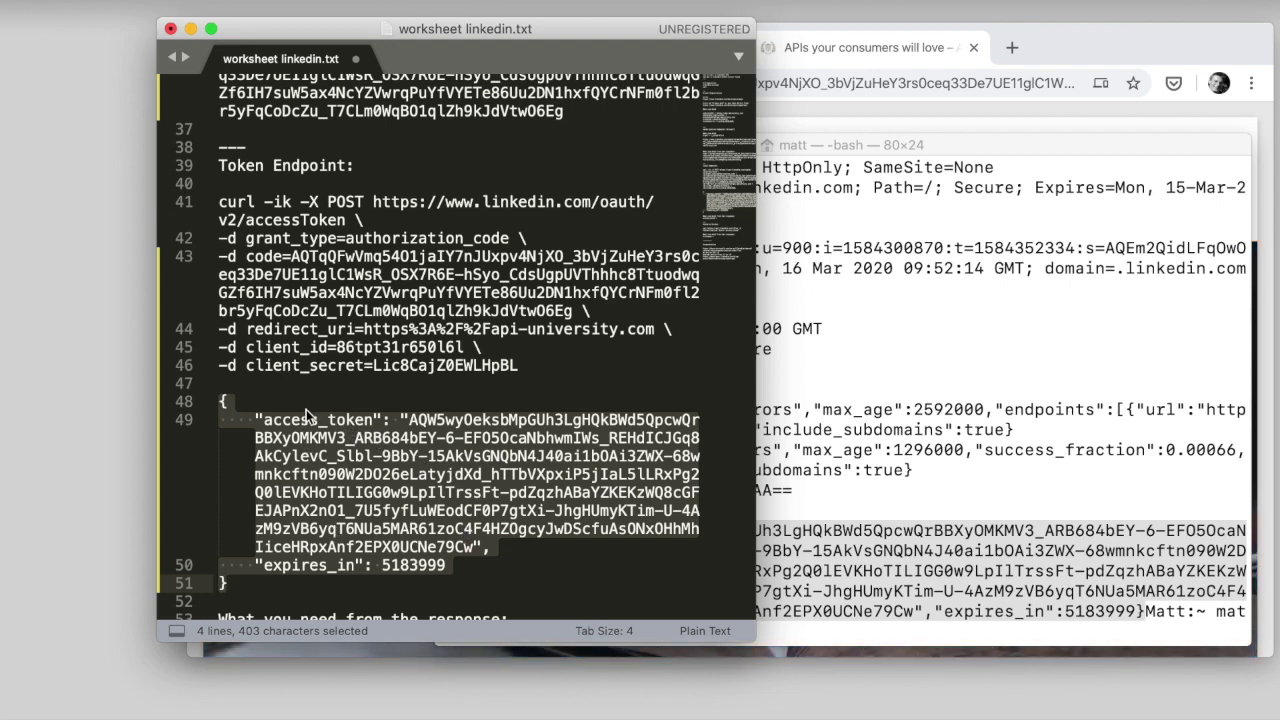
# Copy the access_token value and place the cursor after 'access_token = ' on line 54
pyautogui.click(424, 421)
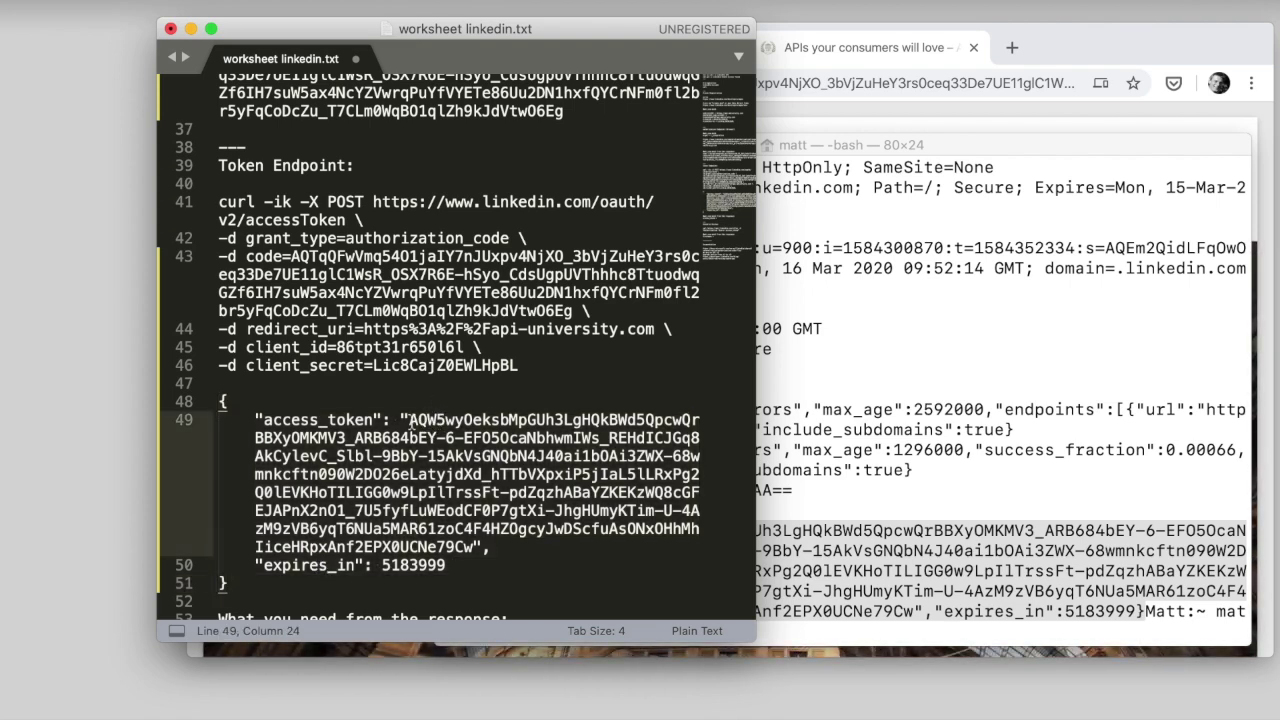
pyautogui.moveTo(408, 420); pyautogui.dragTo(474, 547)
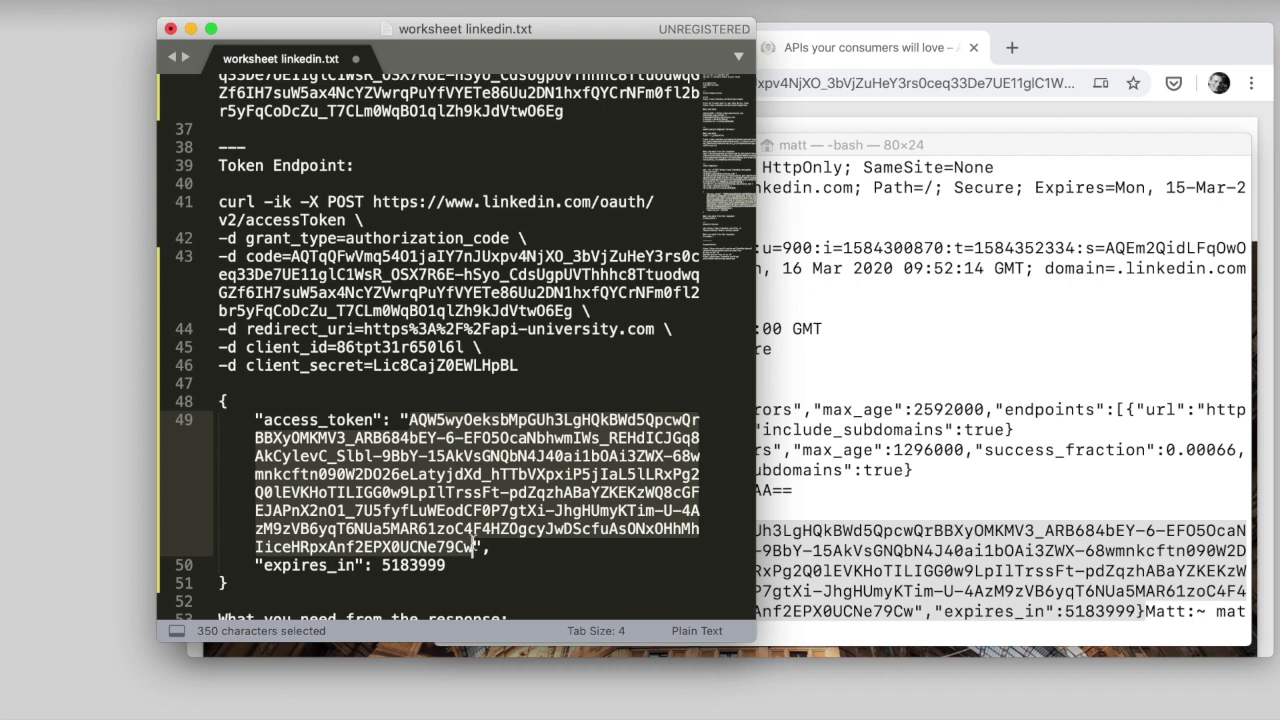
pyautogui.press('super+c')
pyautogui.scroll(-5, 473, 543)
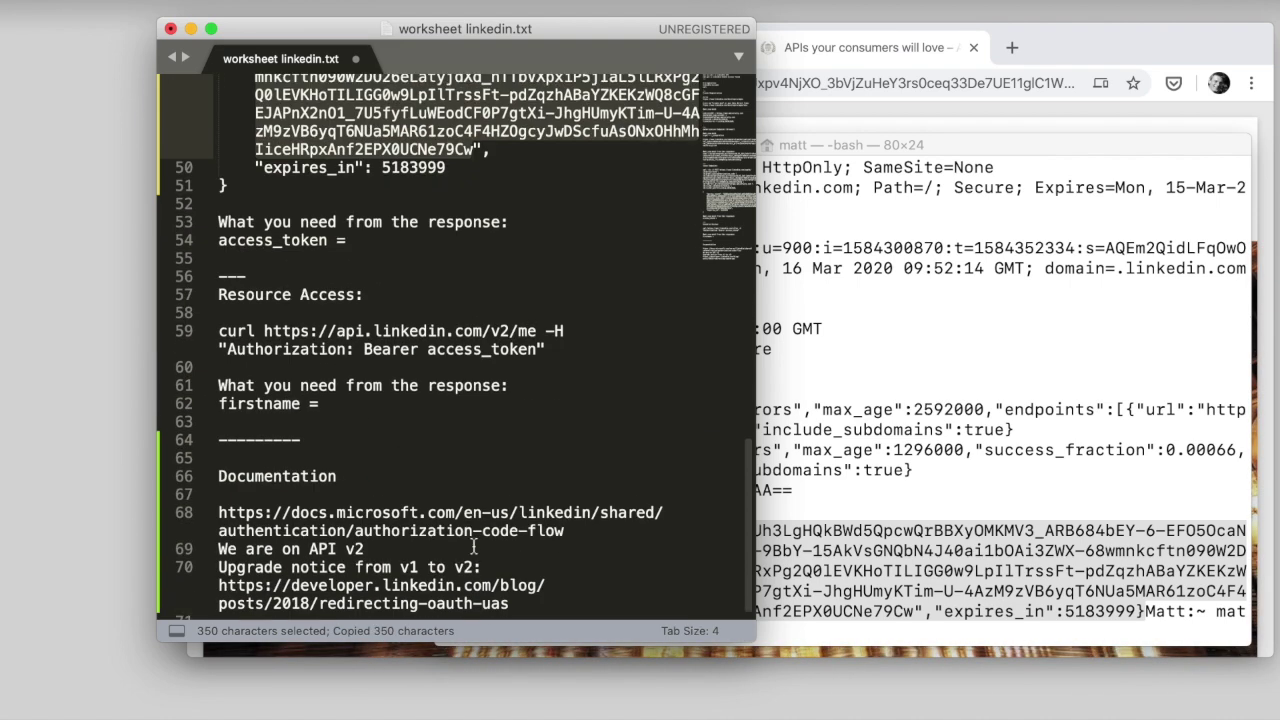
pyautogui.click(437, 209)
pyautogui.click(441, 228)
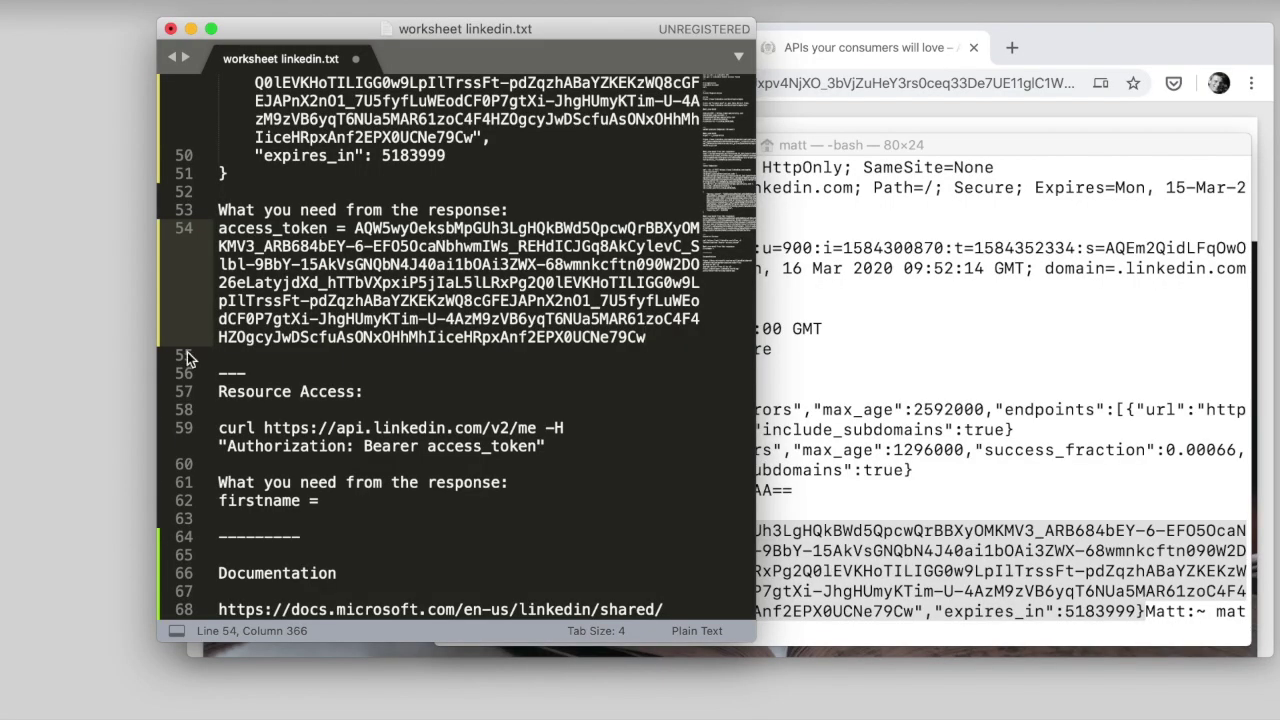
# Replace the access_token placeholder after Bearer on line 59 with the real token
pyautogui.click(234, 428)
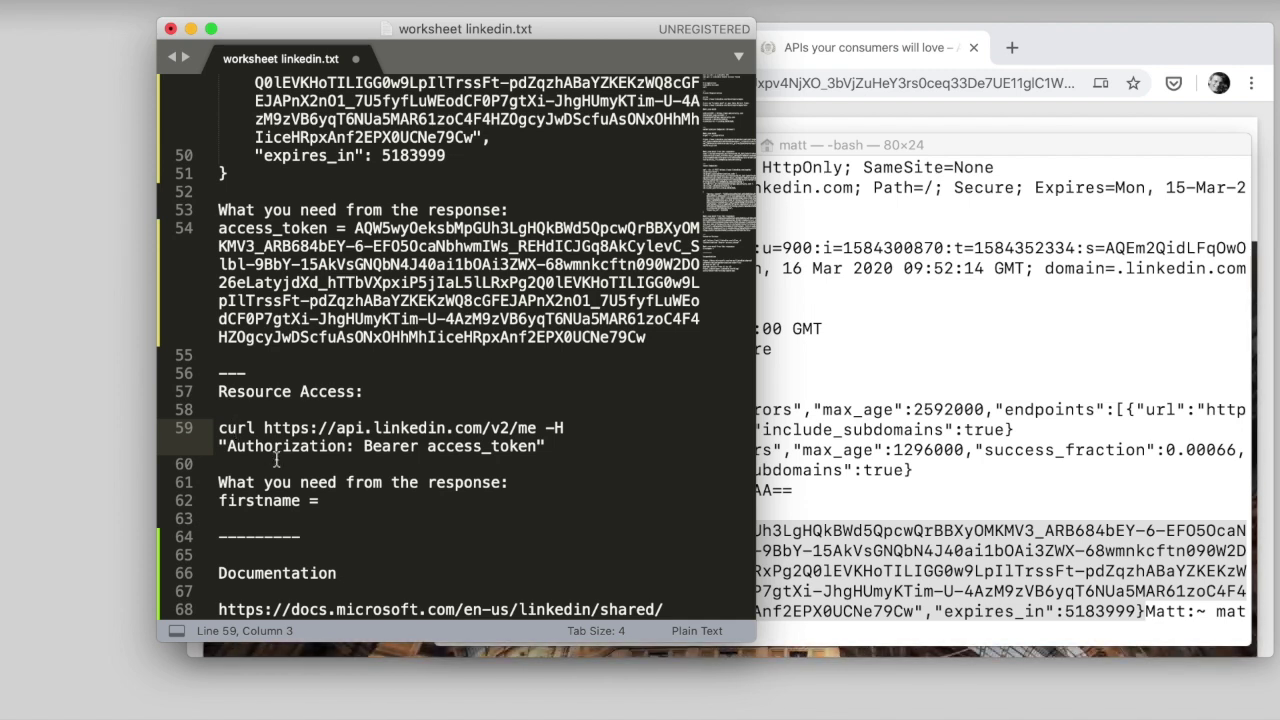
pyautogui.press('Right')
pyautogui.press('Right')
pyautogui.press('Right')
pyautogui.press('Right')
pyautogui.press('Right')
pyautogui.press('Right')
pyautogui.press('Right')
pyautogui.press('Right')
pyautogui.press('Right')
pyautogui.press('Right')
pyautogui.press('Right')
pyautogui.press('Right')
pyautogui.press('Right')
pyautogui.press('Right')
pyautogui.press('Right')
pyautogui.press('Right')
pyautogui.press('Right')
pyautogui.press('Right')
pyautogui.press('Right')
pyautogui.press('Right')
pyautogui.press('Left')
pyautogui.press('Right')
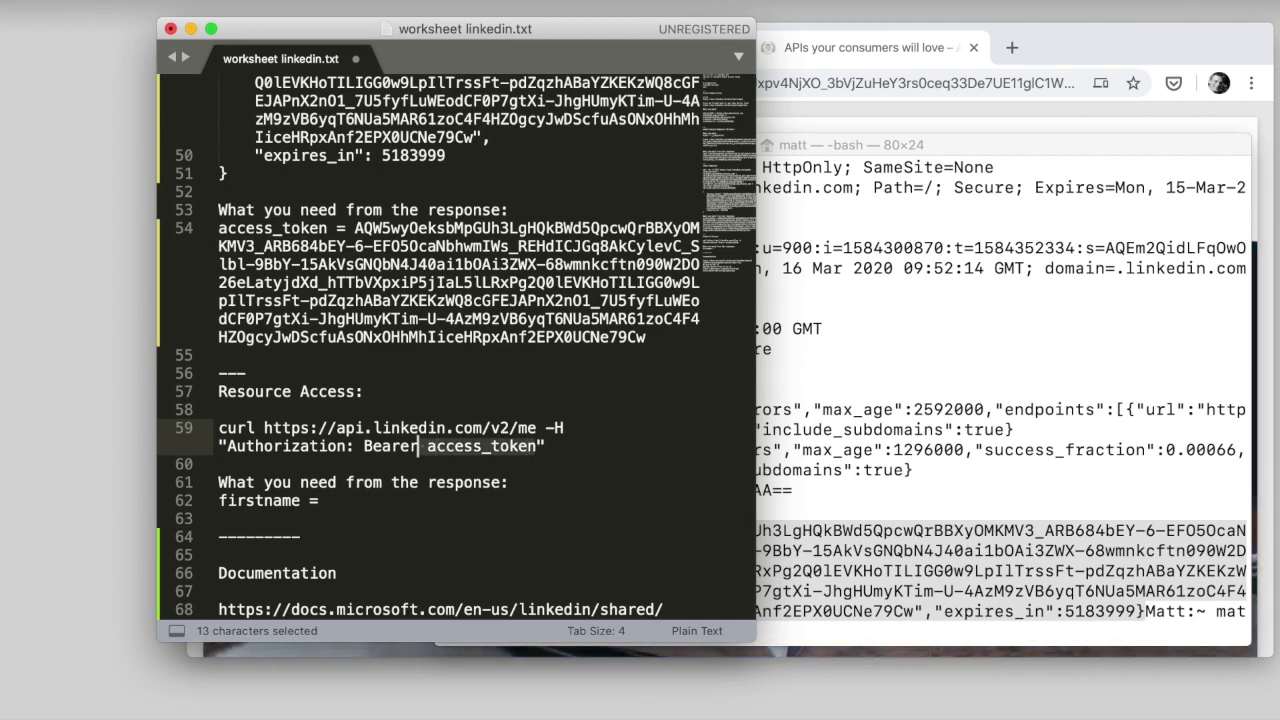
pyautogui.hotkey('alt', 'shift', 'Left')
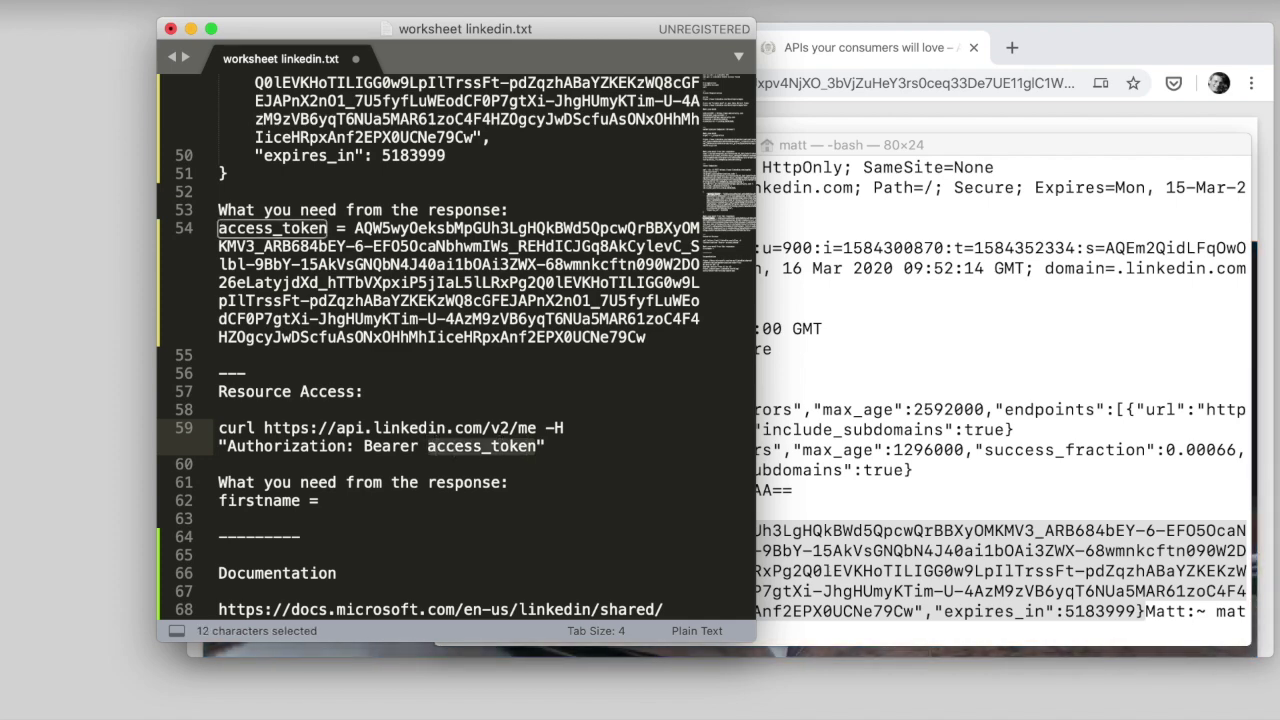
pyautogui.press('BackSpace')
pyautogui.press('super+v')
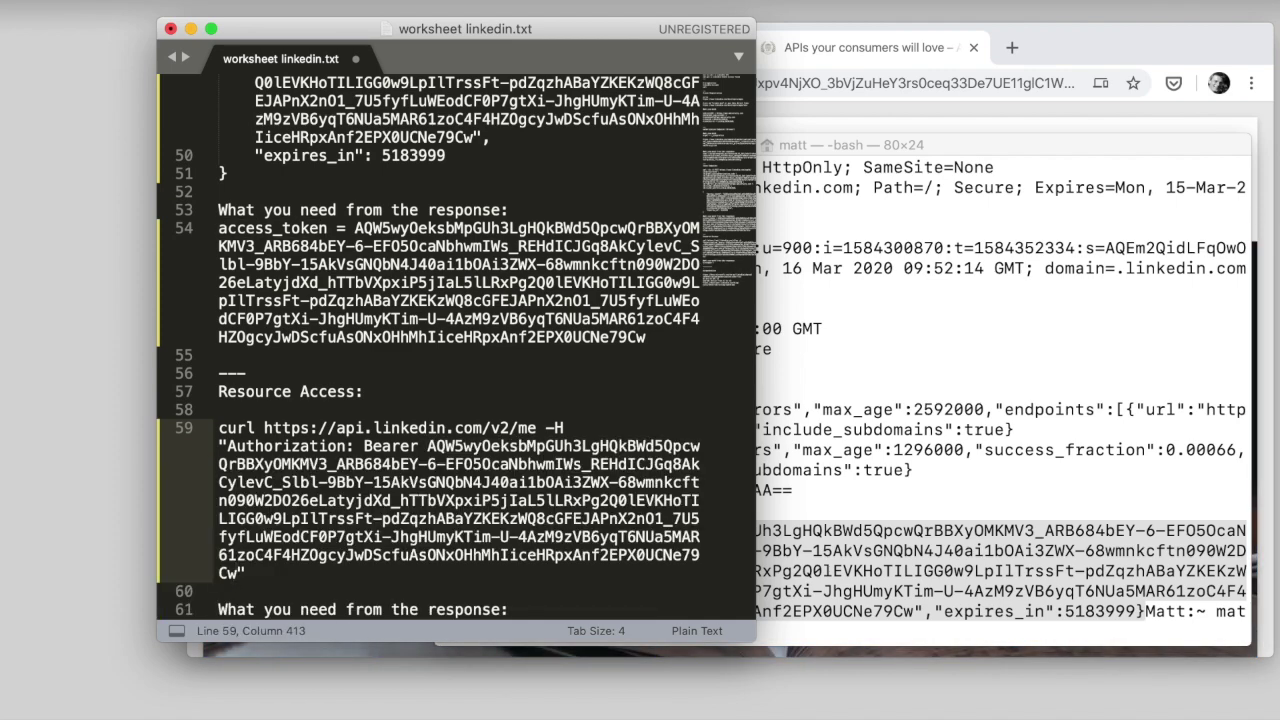
# Select and copy the complete /v2/me curl command
pyautogui.hotkey('shift', 'Up')
pyautogui.hotkey('shift', 'Up')
pyautogui.hotkey('shift', 'Up')
pyautogui.hotkey('shift', 'Up')
pyautogui.hotkey('shift', 'Up')
pyautogui.hotkey('shift', 'Up')
pyautogui.hotkey('shift', 'Up')
pyautogui.hotkey('shift', 'Up')
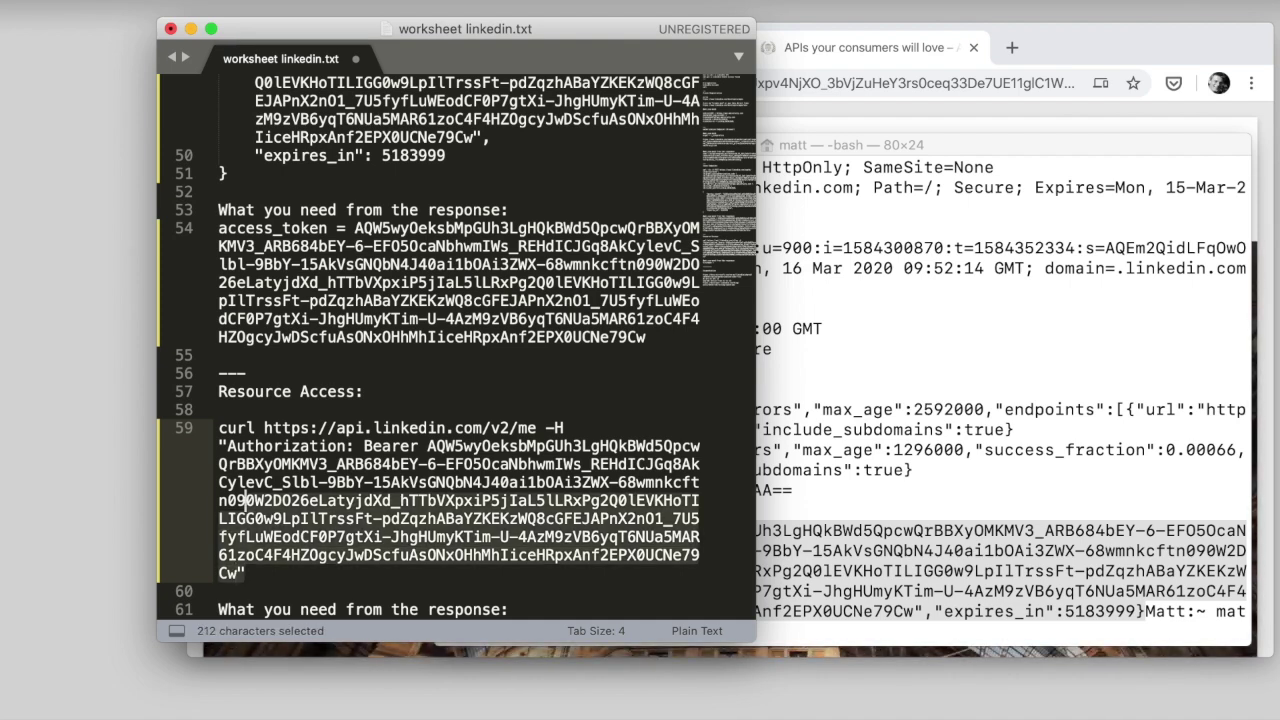
pyautogui.press('shift+super+Left')
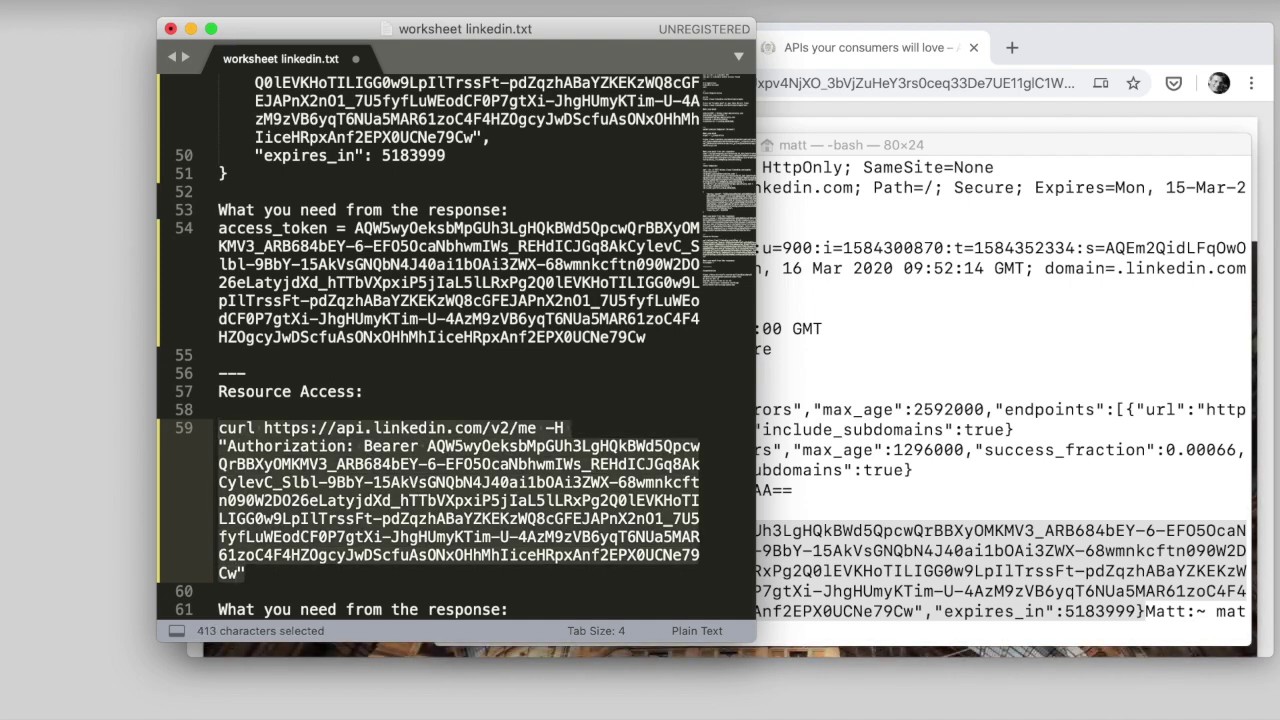
pyautogui.press('super+c')
pyautogui.click(873, 491)
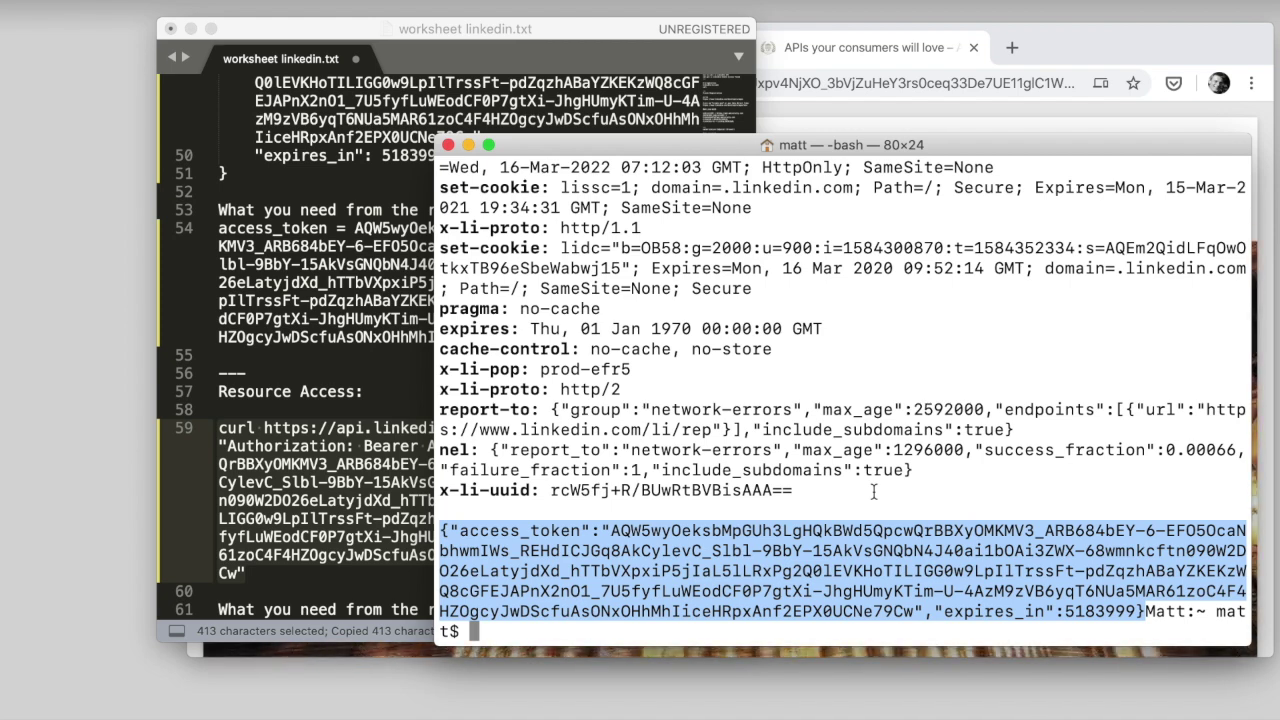
# Run the /v2/me curl command in Terminal and copy the returned profile JSON
pyautogui.press('Return')
pyautogui.press('Return')
pyautogui.press('Return')
pyautogui.press('Return')
pyautogui.press('Return')
pyautogui.press('Return')
pyautogui.press('super+v')
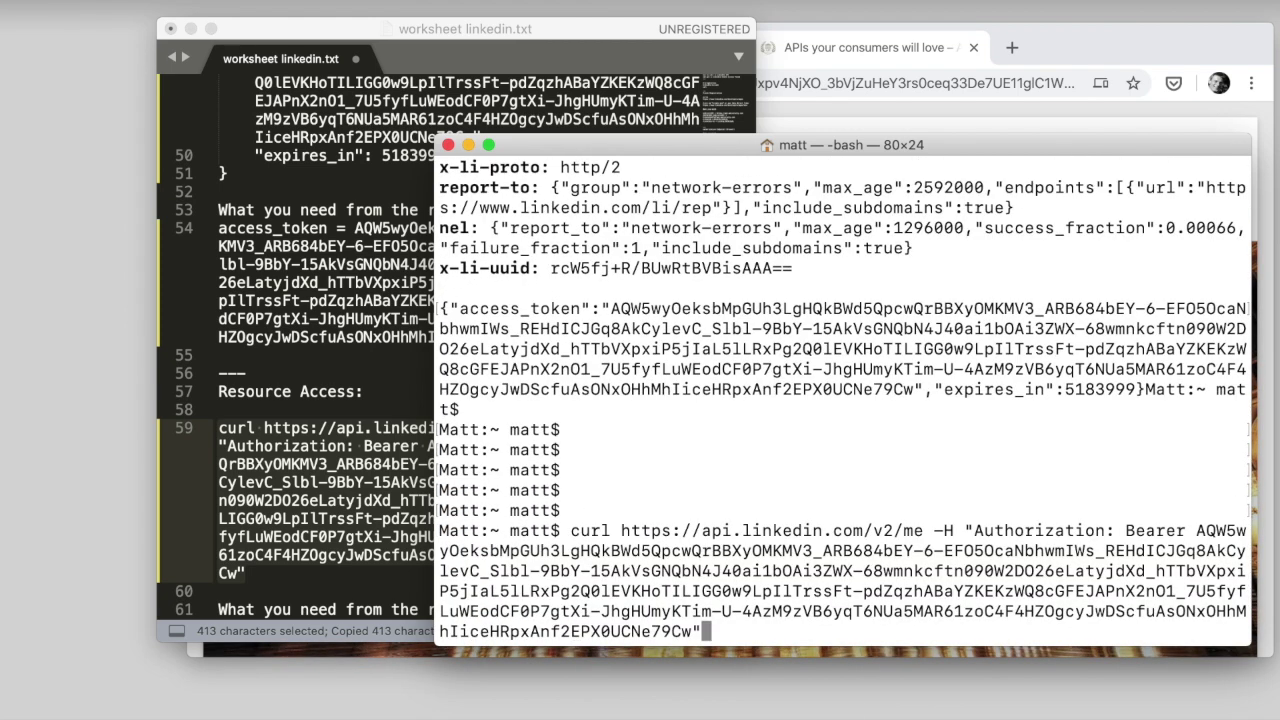
pyautogui.press('Return')
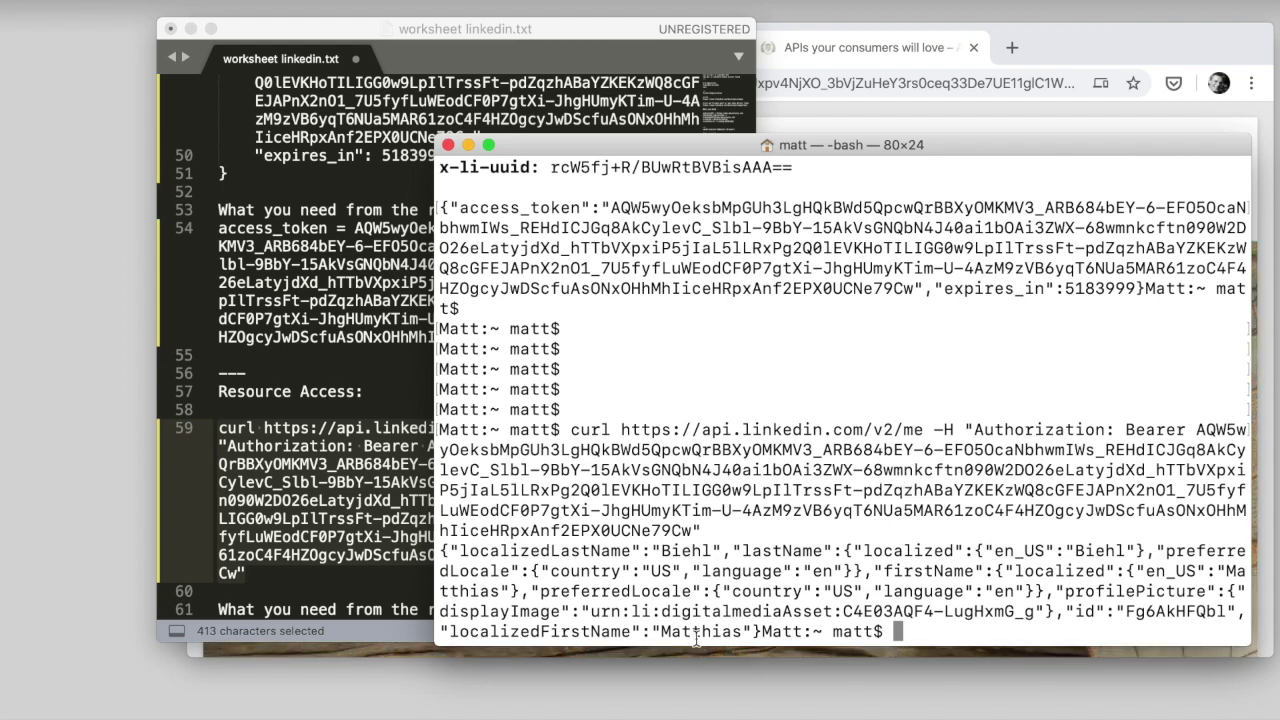
pyautogui.moveTo(443, 550); pyautogui.dragTo(766, 628)
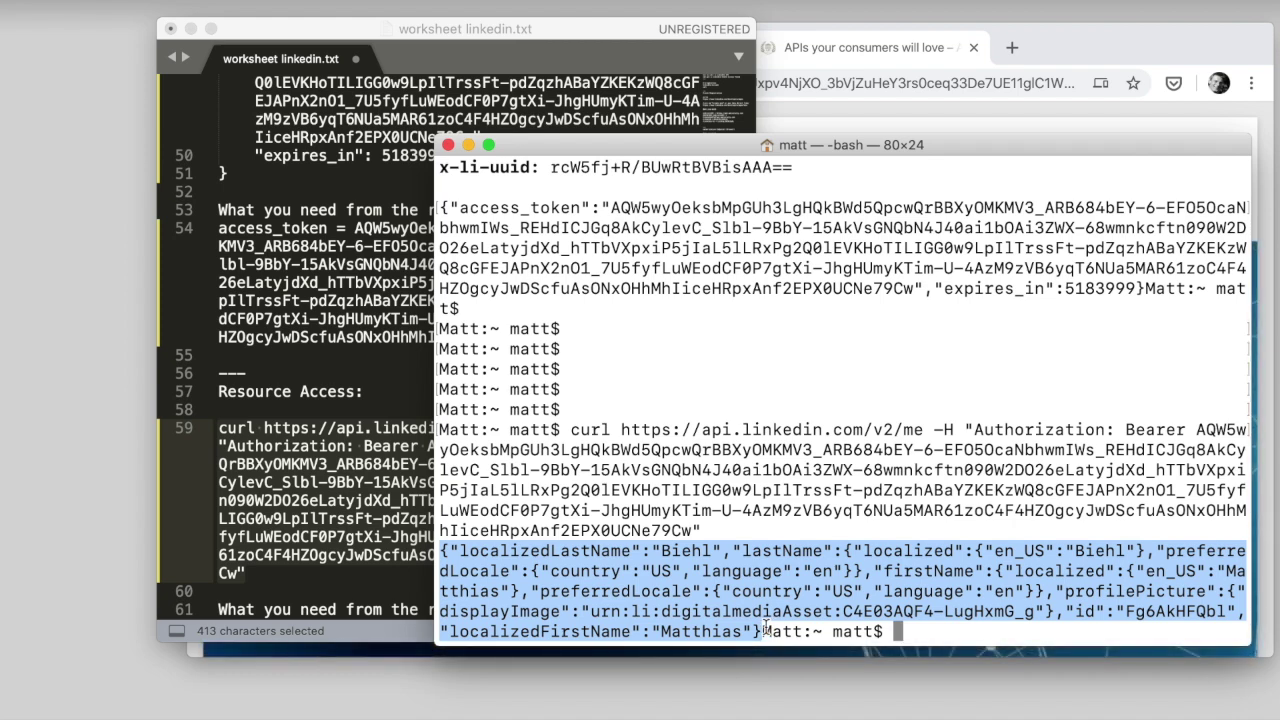
pyautogui.press('super+Tab')
# Paste the profile JSON on line 61 below the curl command and format it with Pretty JSON
pyautogui.scroll(-5, 415, 512)
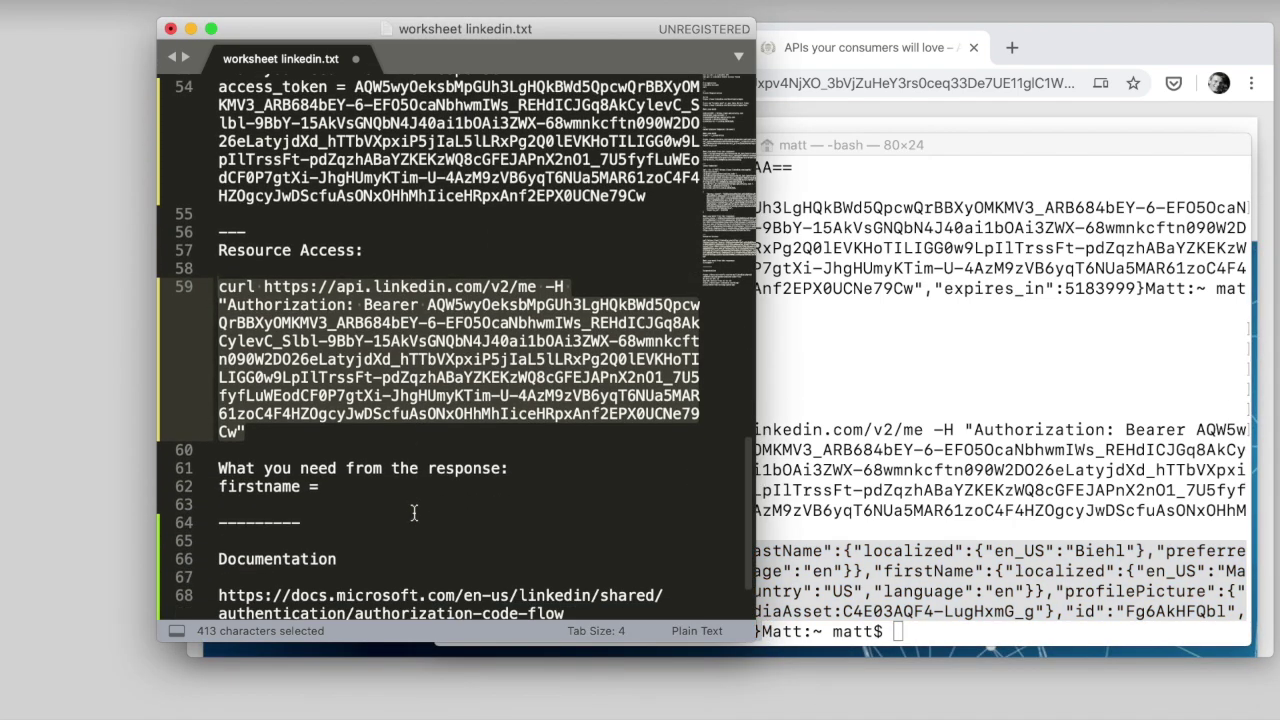
pyautogui.click(380, 363)
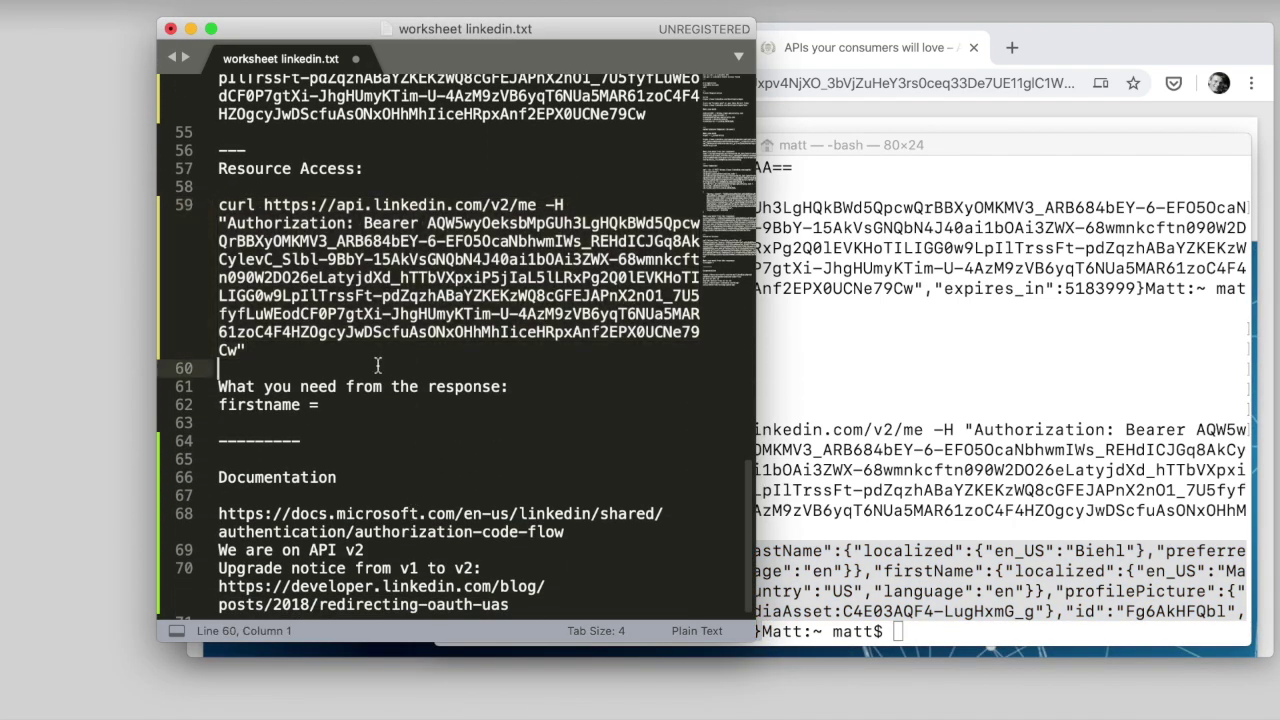
pyautogui.press('Return')
pyautogui.press('Return')
pyautogui.press('super+v')
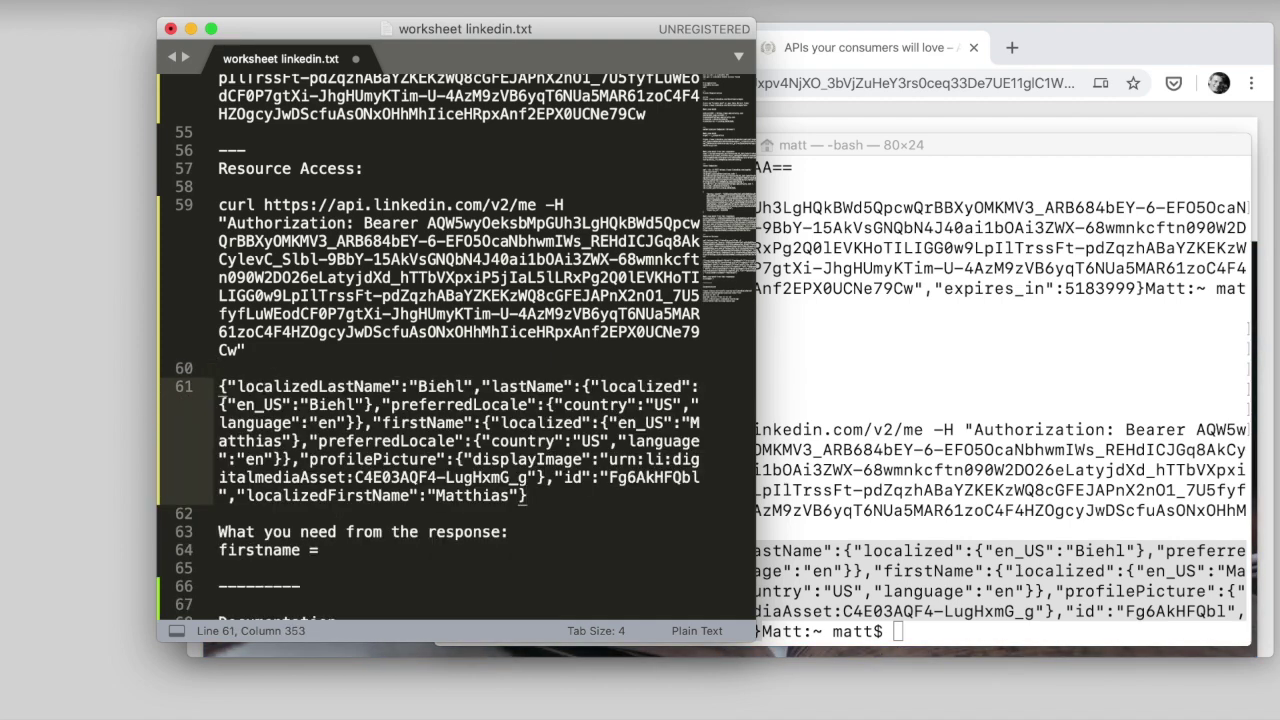
pyautogui.hotkey('shift', 'Up')
pyautogui.hotkey('shift', 'Up')
pyautogui.hotkey('shift', 'Up')
pyautogui.hotkey('shift', 'Up')
pyautogui.hotkey('shift', 'Up')
pyautogui.hotkey('shift', 'Up')
pyautogui.press('super+shift+Left')
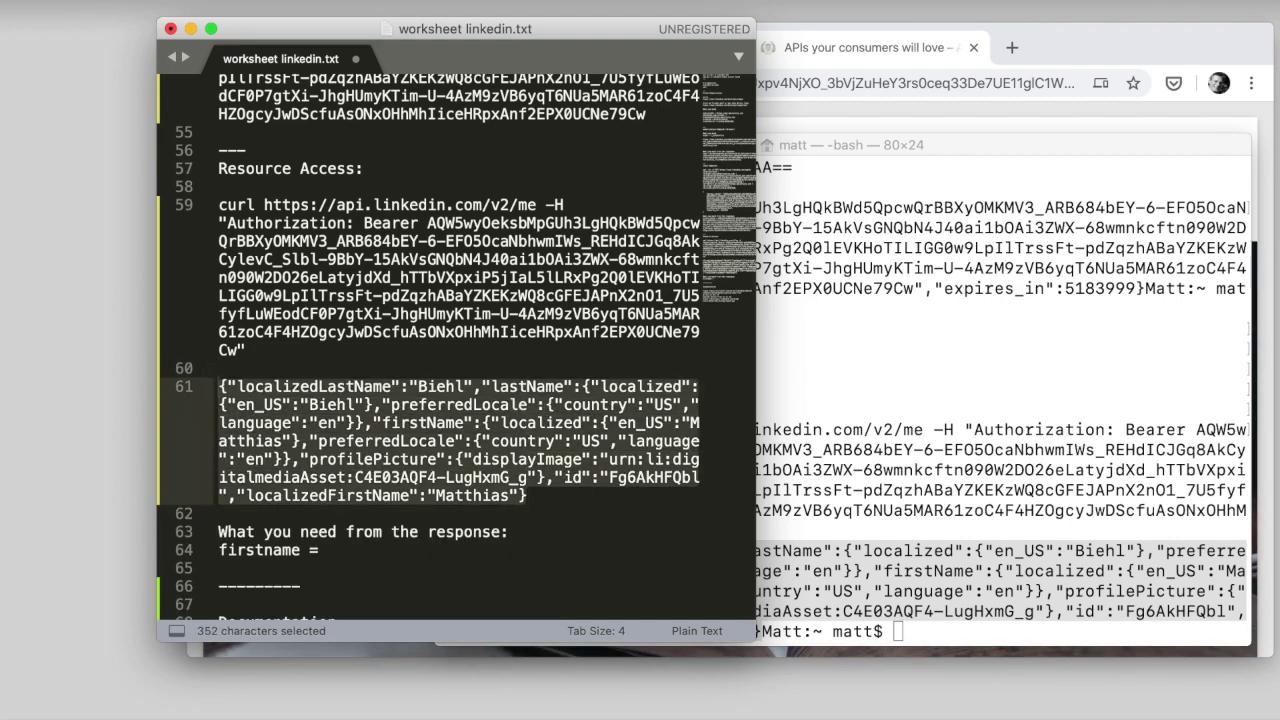
pyautogui.press('super+ctrl+j')
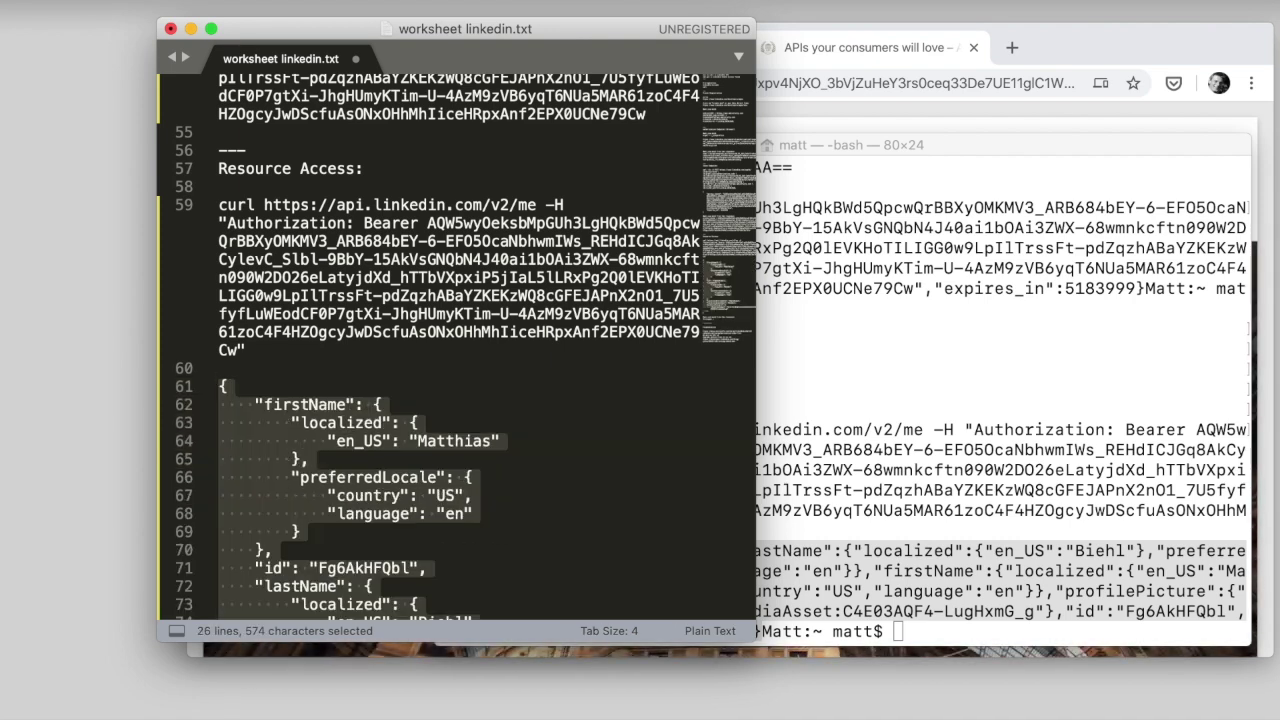
pyautogui.scroll(-5, 379, 370)
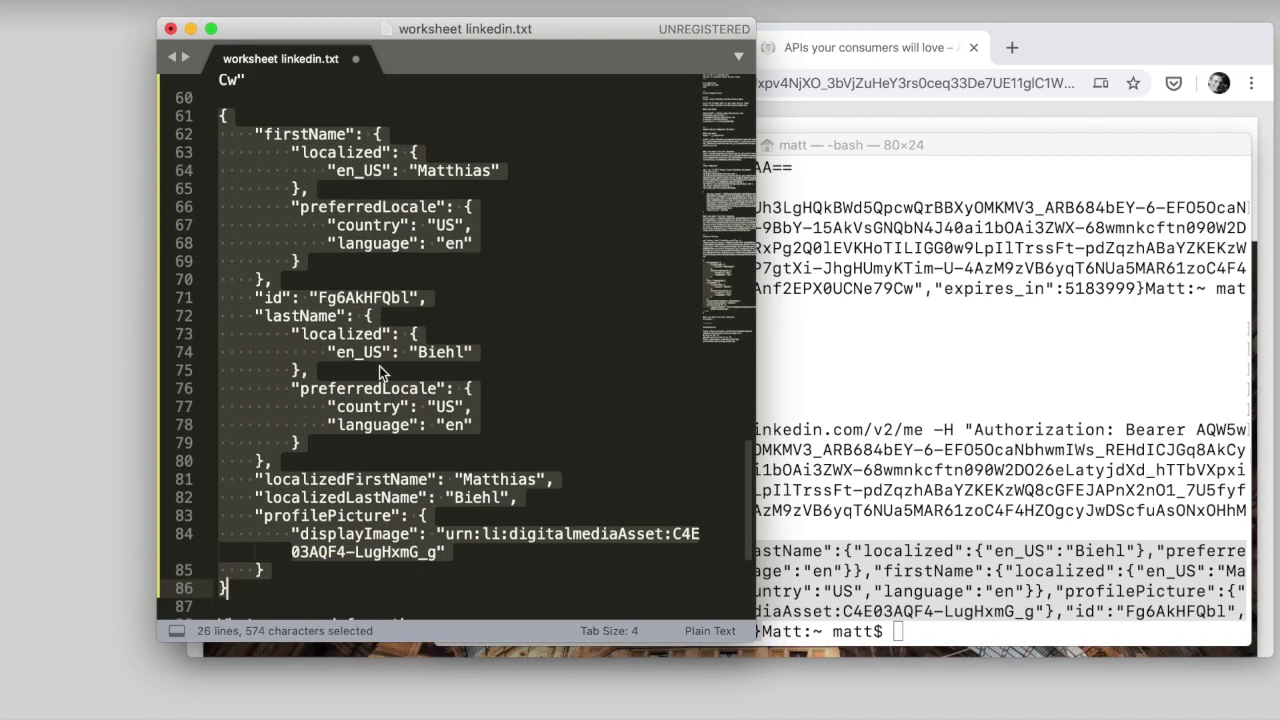
pyautogui.scroll(1, 379, 366)
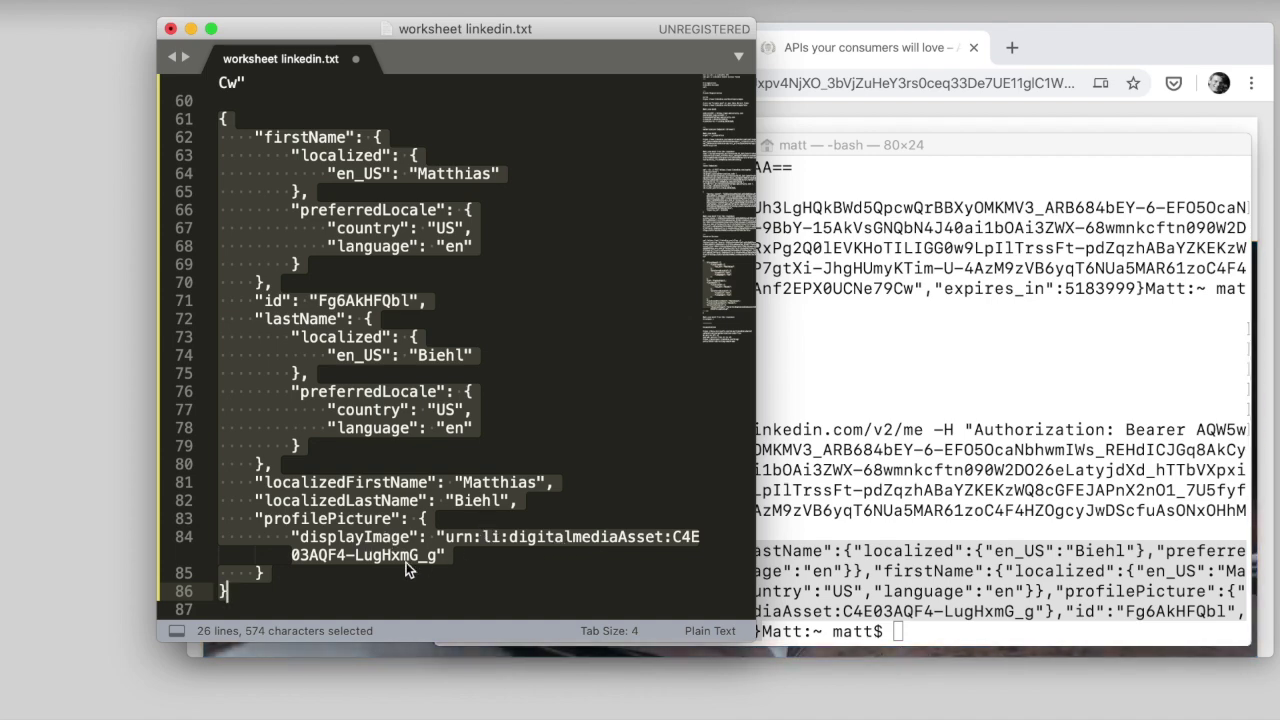
pyautogui.scroll(-5, 406, 562)
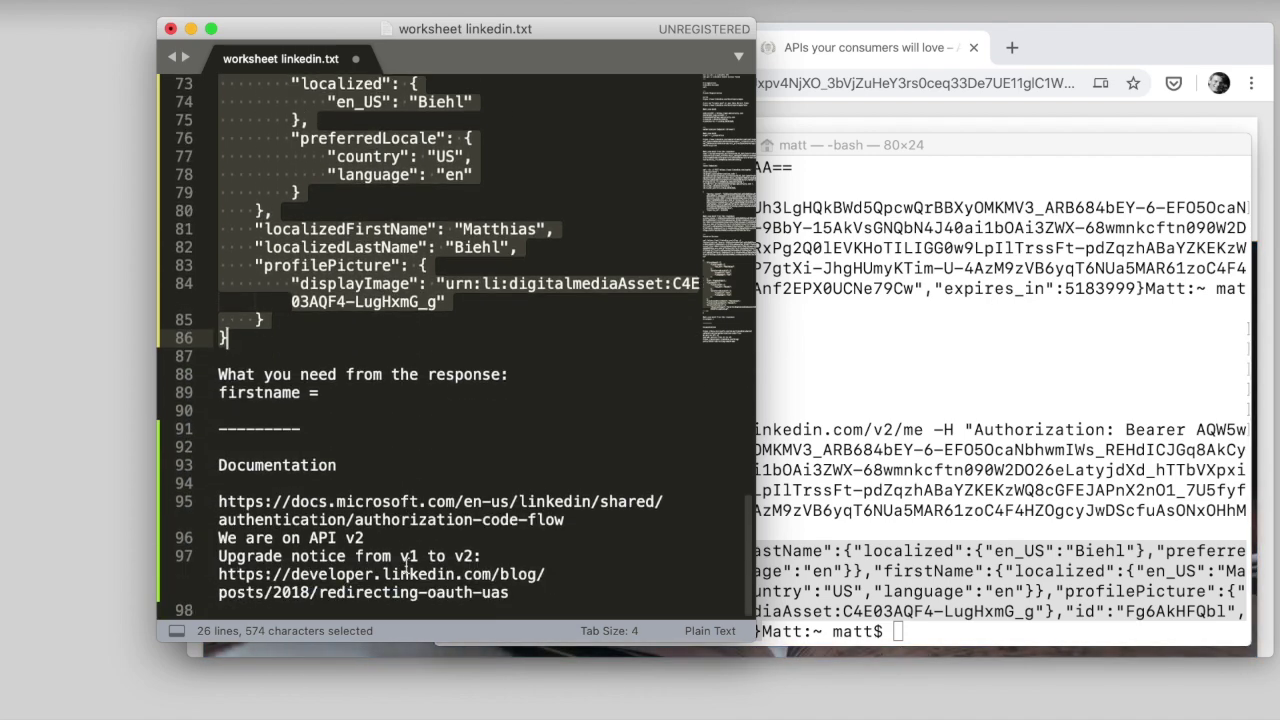
pyautogui.scroll(3, 406, 562)
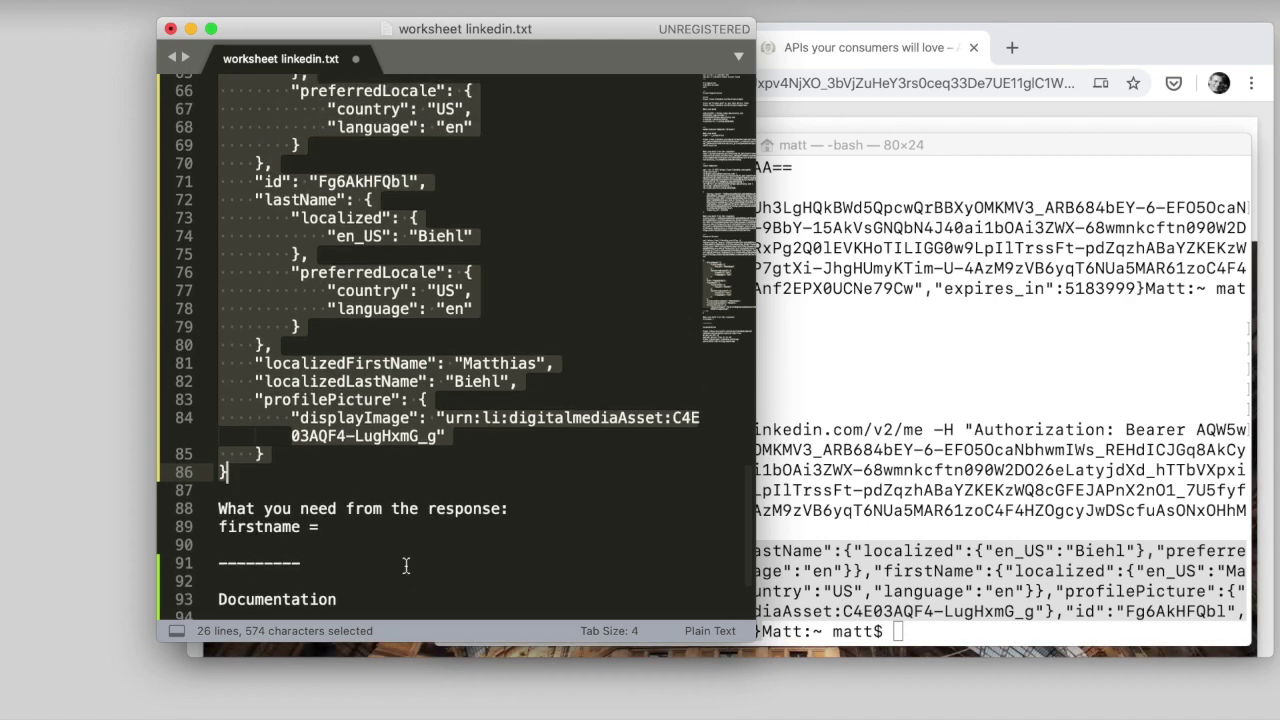